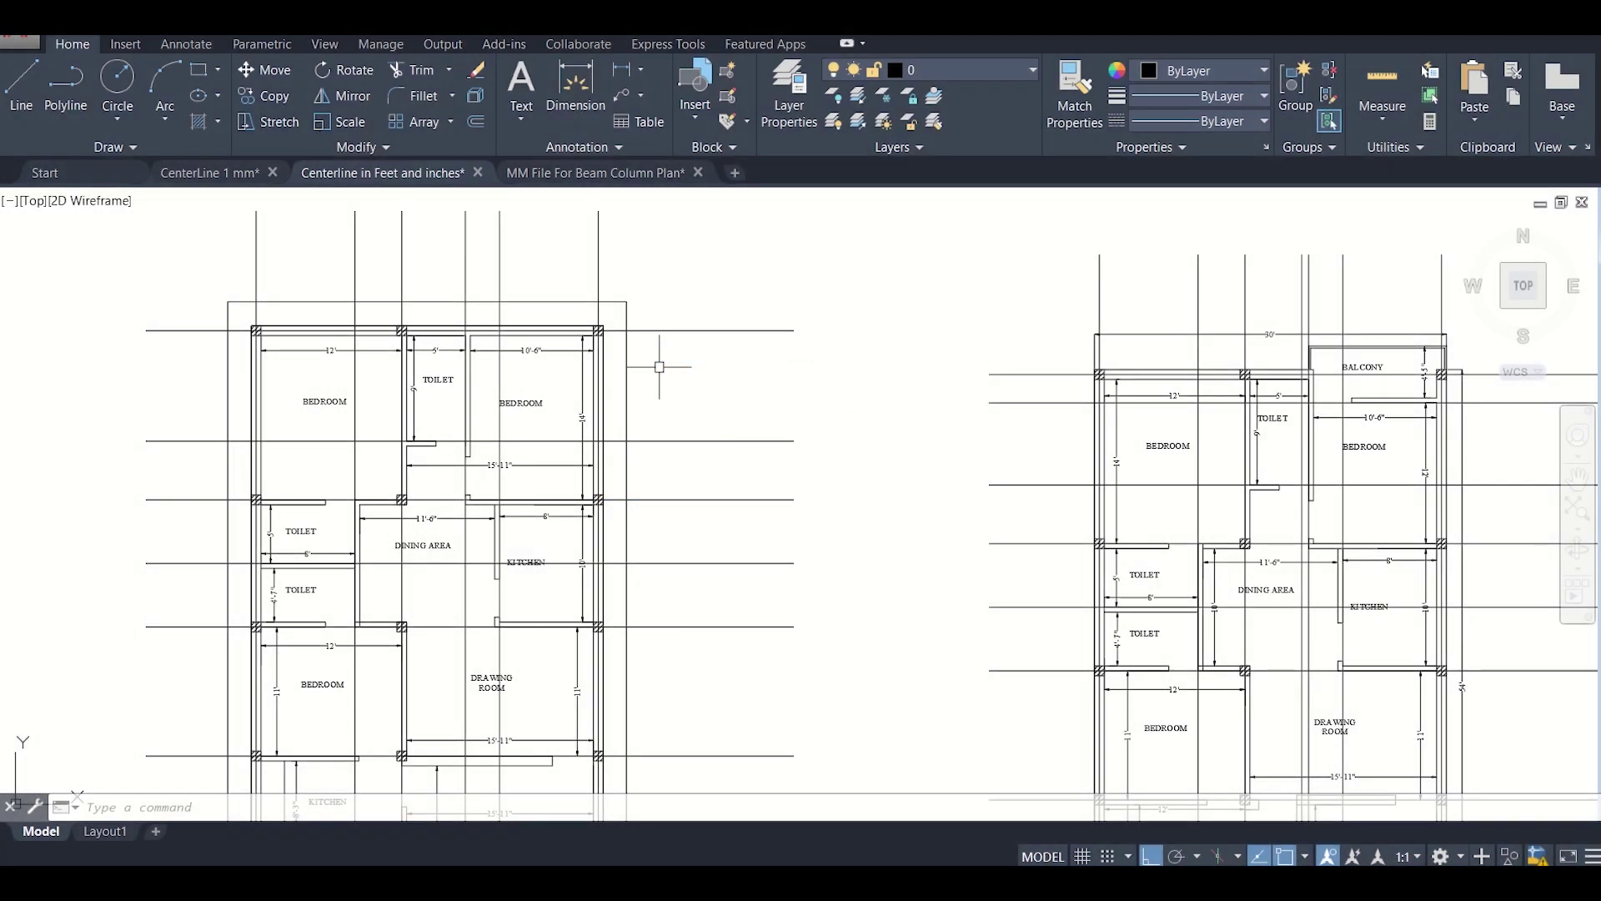
- Pan and zoom so both floor plans are framed in view
scroll(659, 366, "up", 2)
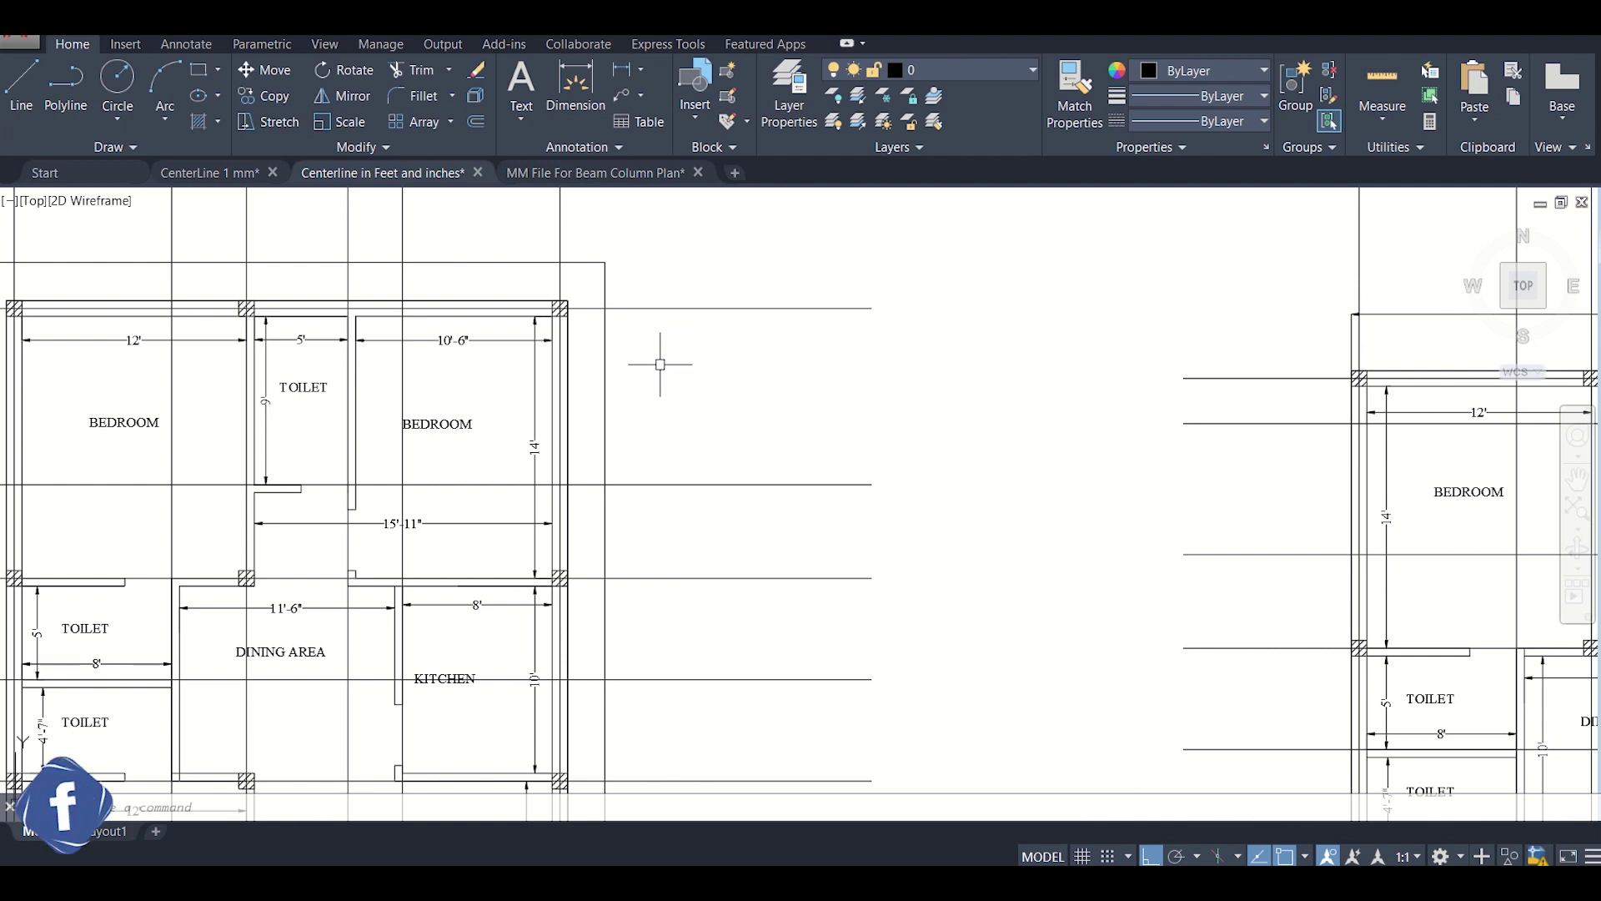
scroll(660, 364, "down", 2)
mouse_move(699, 434)
middle_mouse_down()
mouse_move(665, 368)
mouse_move(685, 408)
middle_mouse_up()
scroll(665, 363, "down", 2)
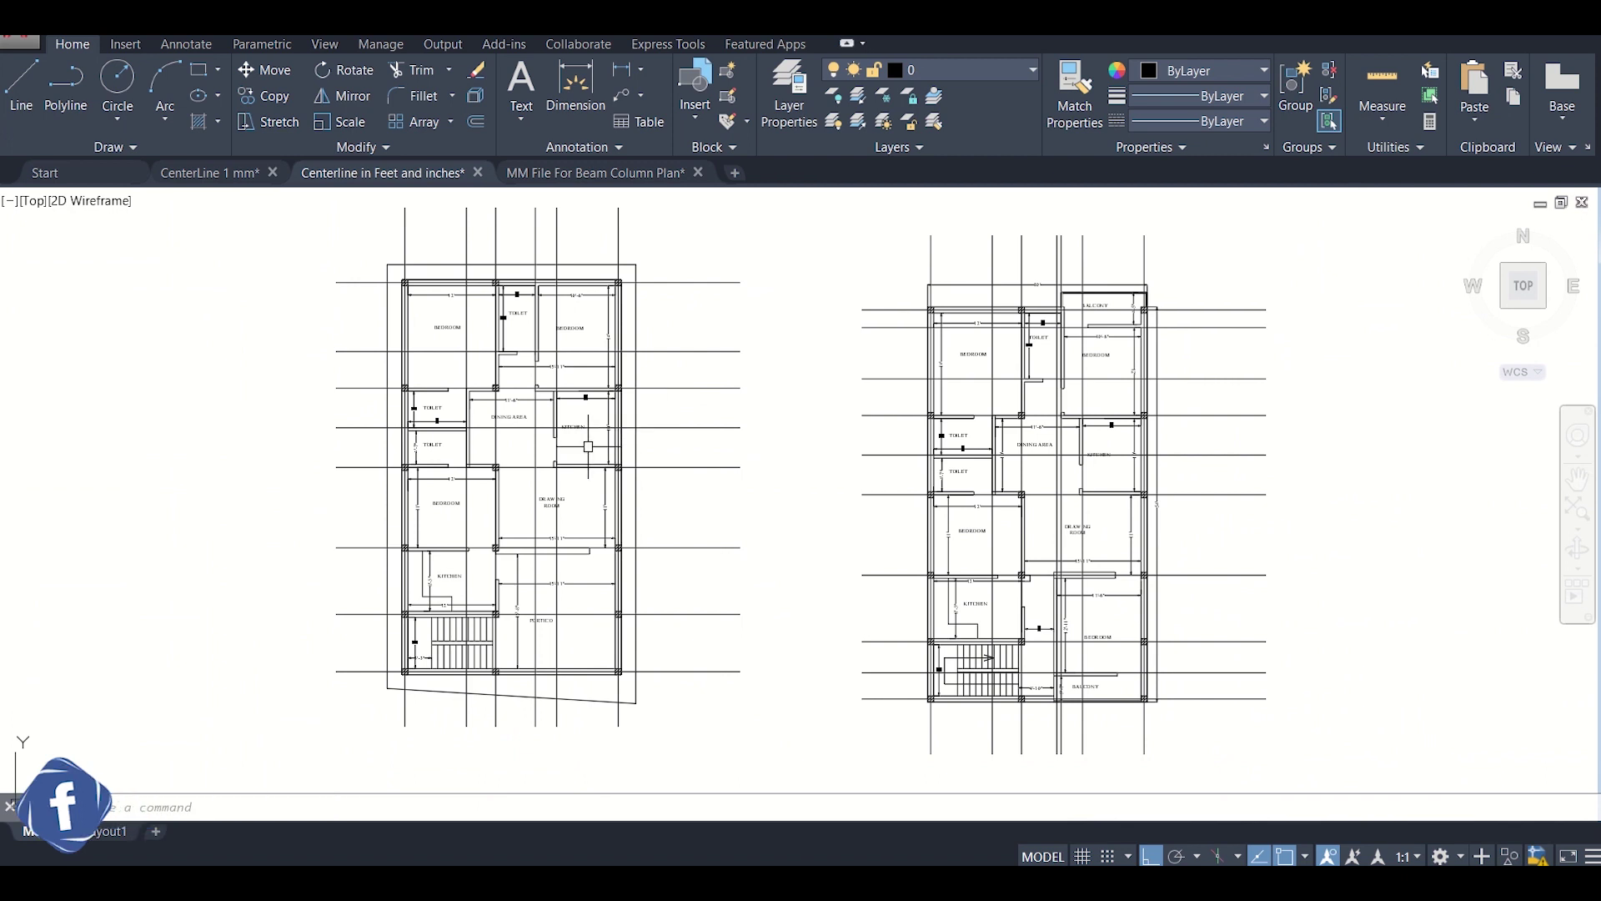
scroll(593, 446, "up", 2)
middle_click_drag(608, 444, 624, 394)
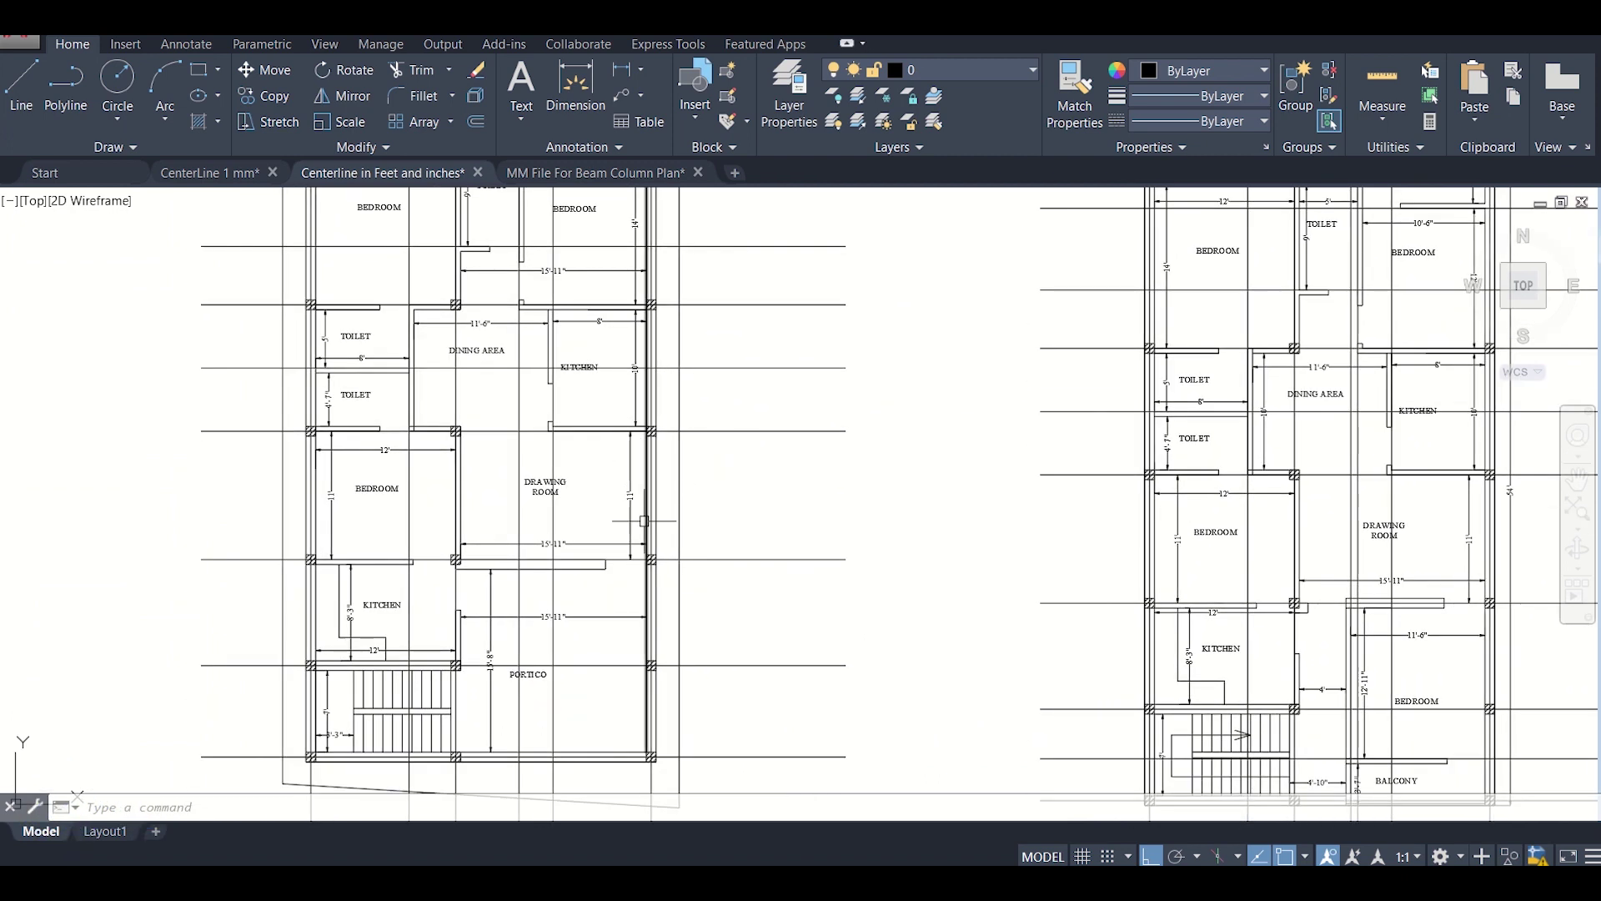
scroll(650, 531, "up", 4)
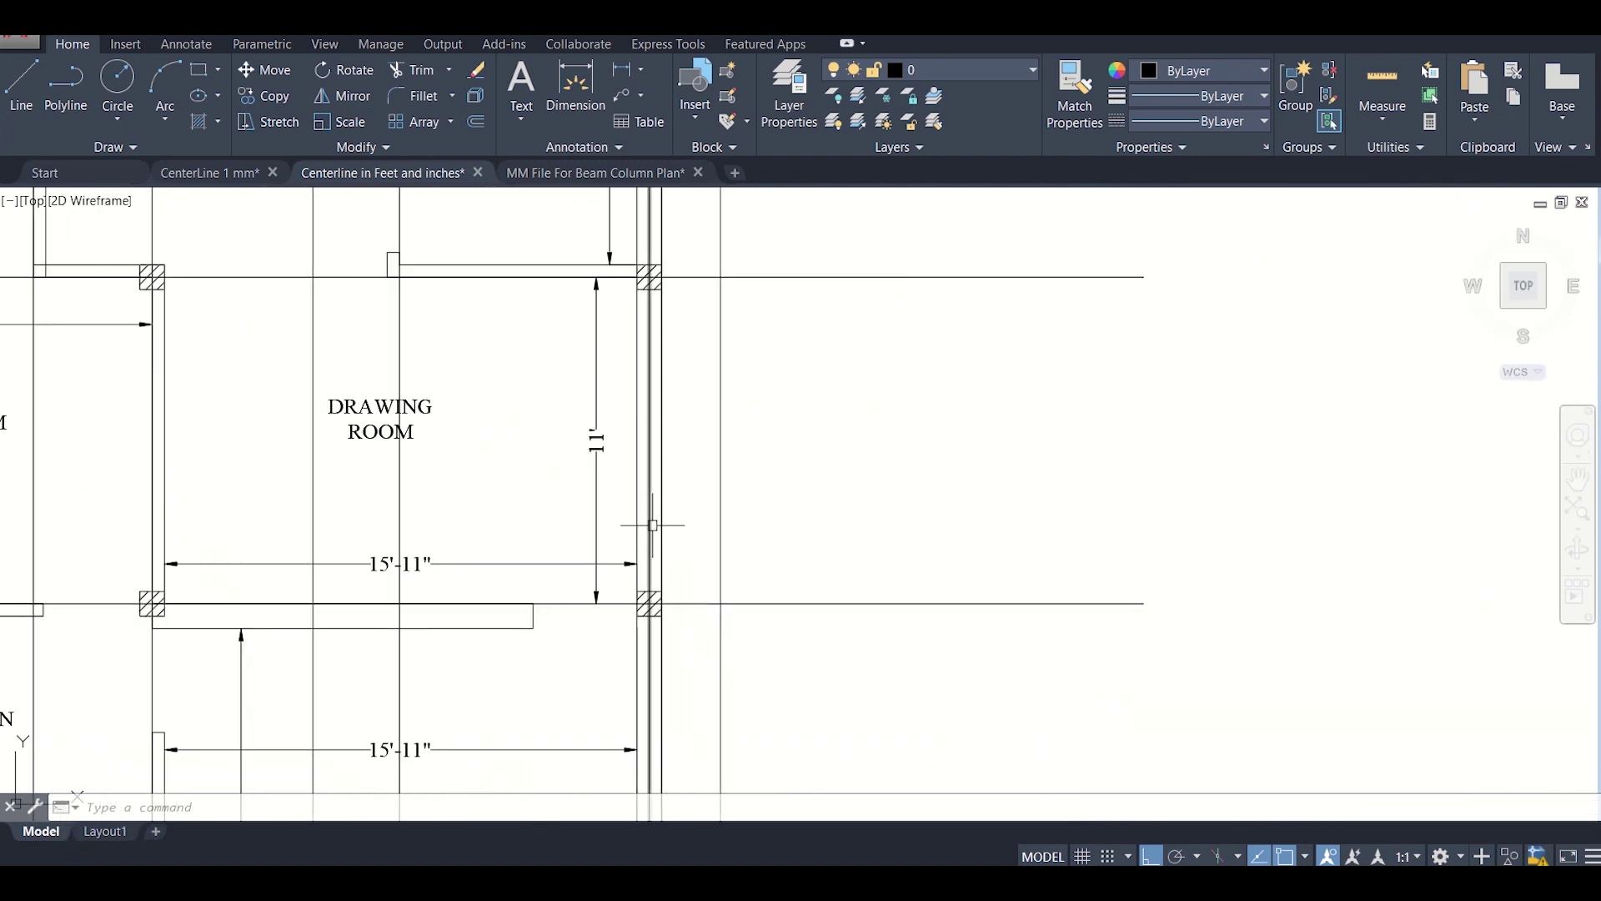
scroll(653, 526, "down", 6)
mouse_move(676, 510)
middle_mouse_down()
mouse_move(621, 531)
mouse_move(725, 535)
middle_mouse_up()
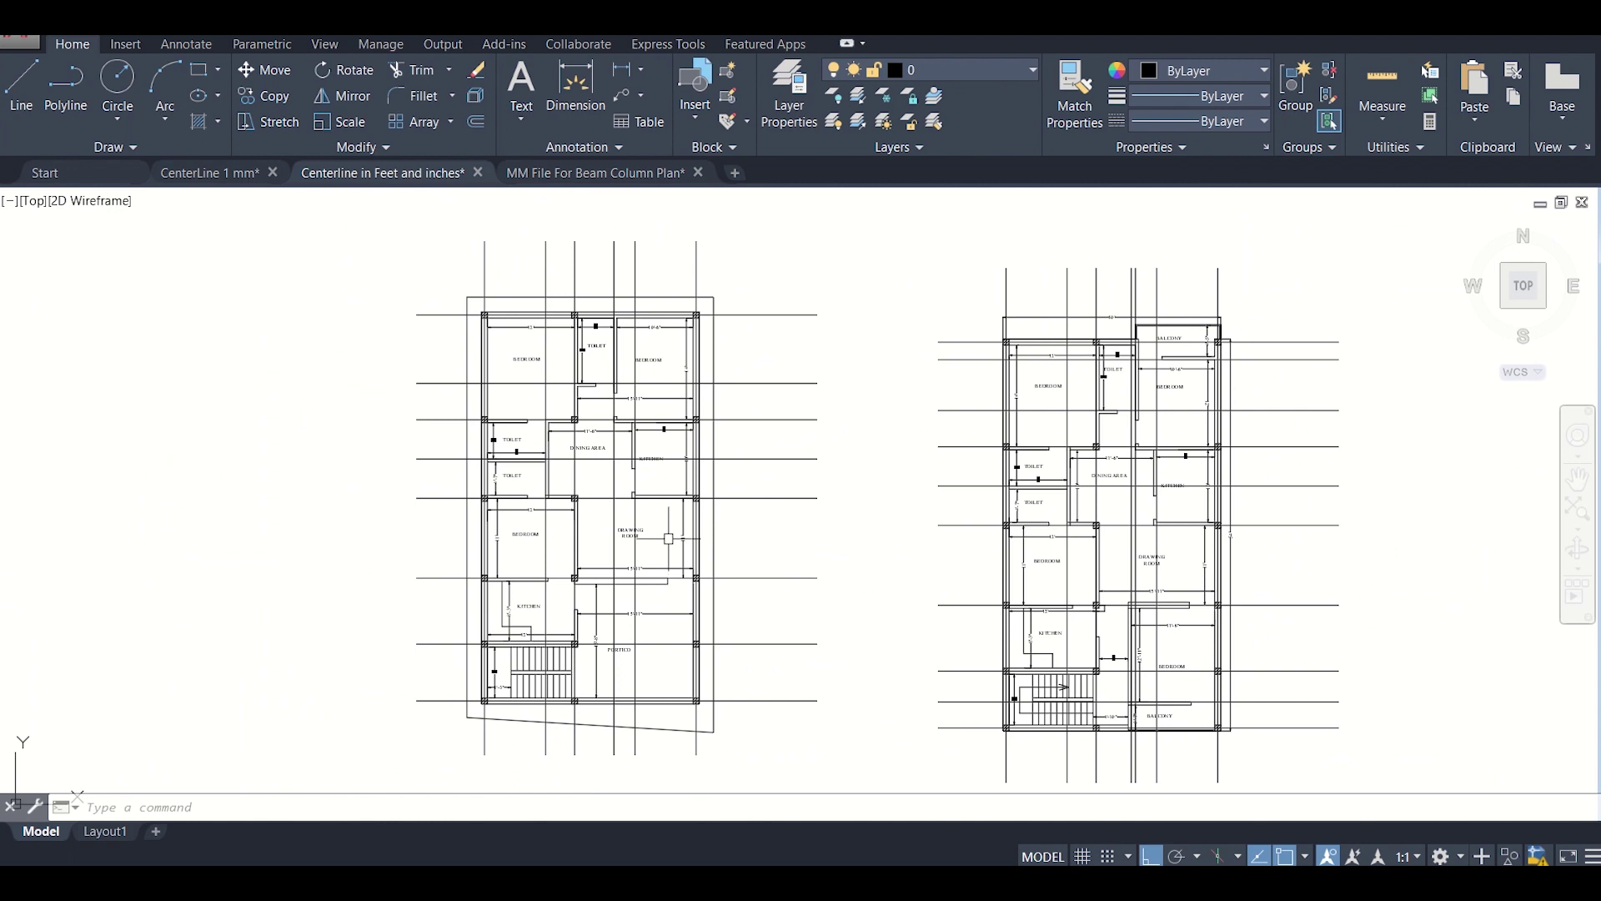
scroll(669, 539, "up", 6)
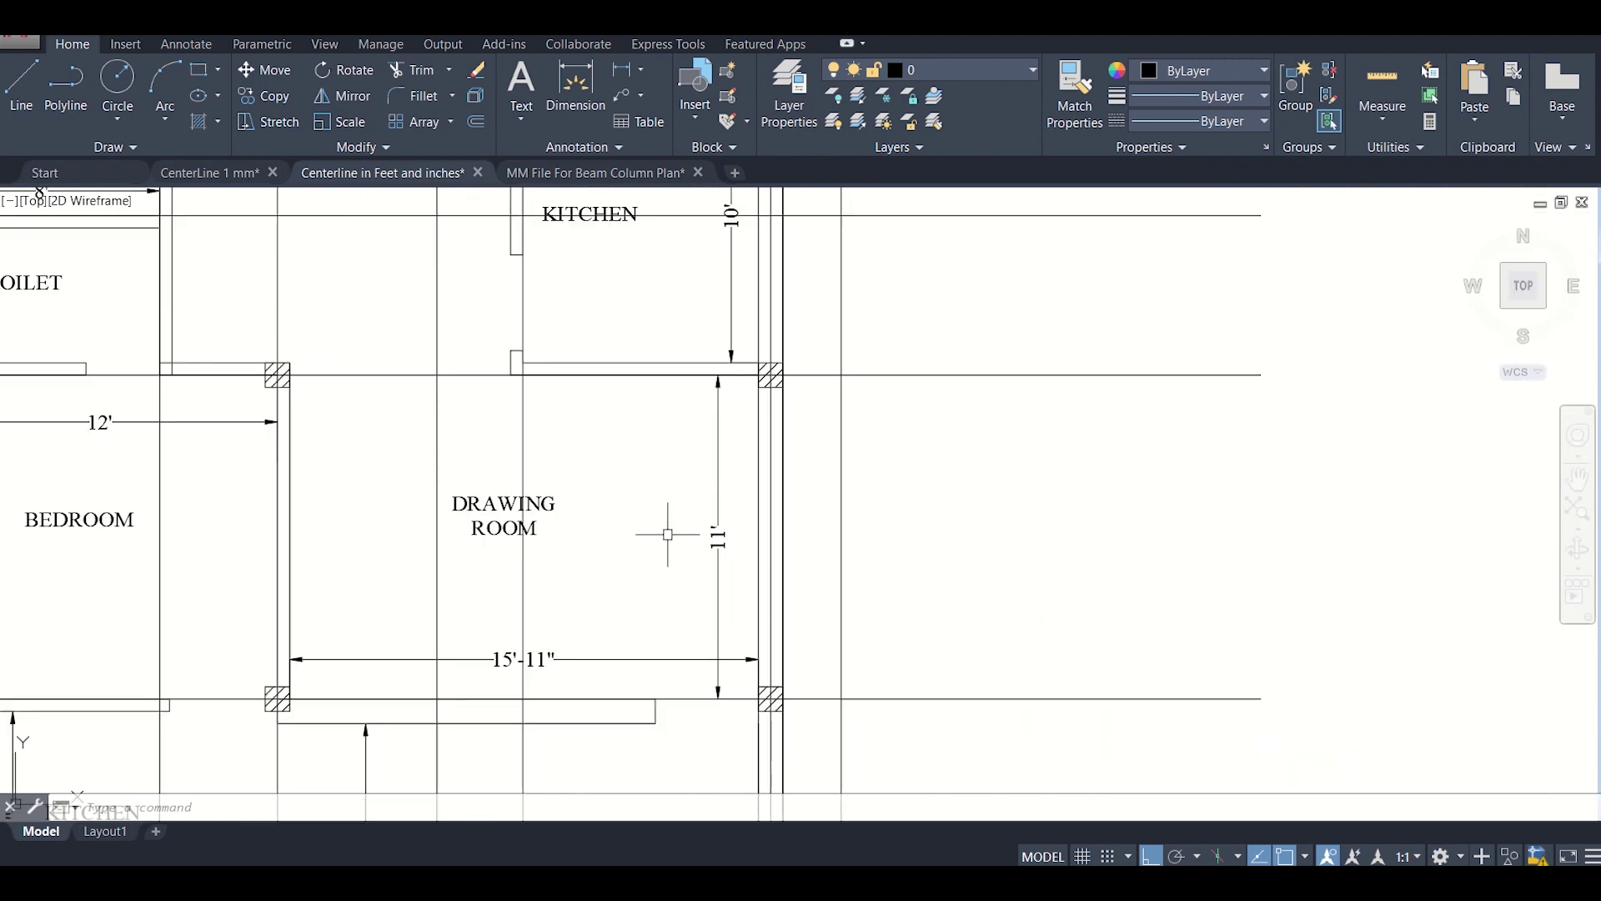
scroll(522, 611, "down", 5)
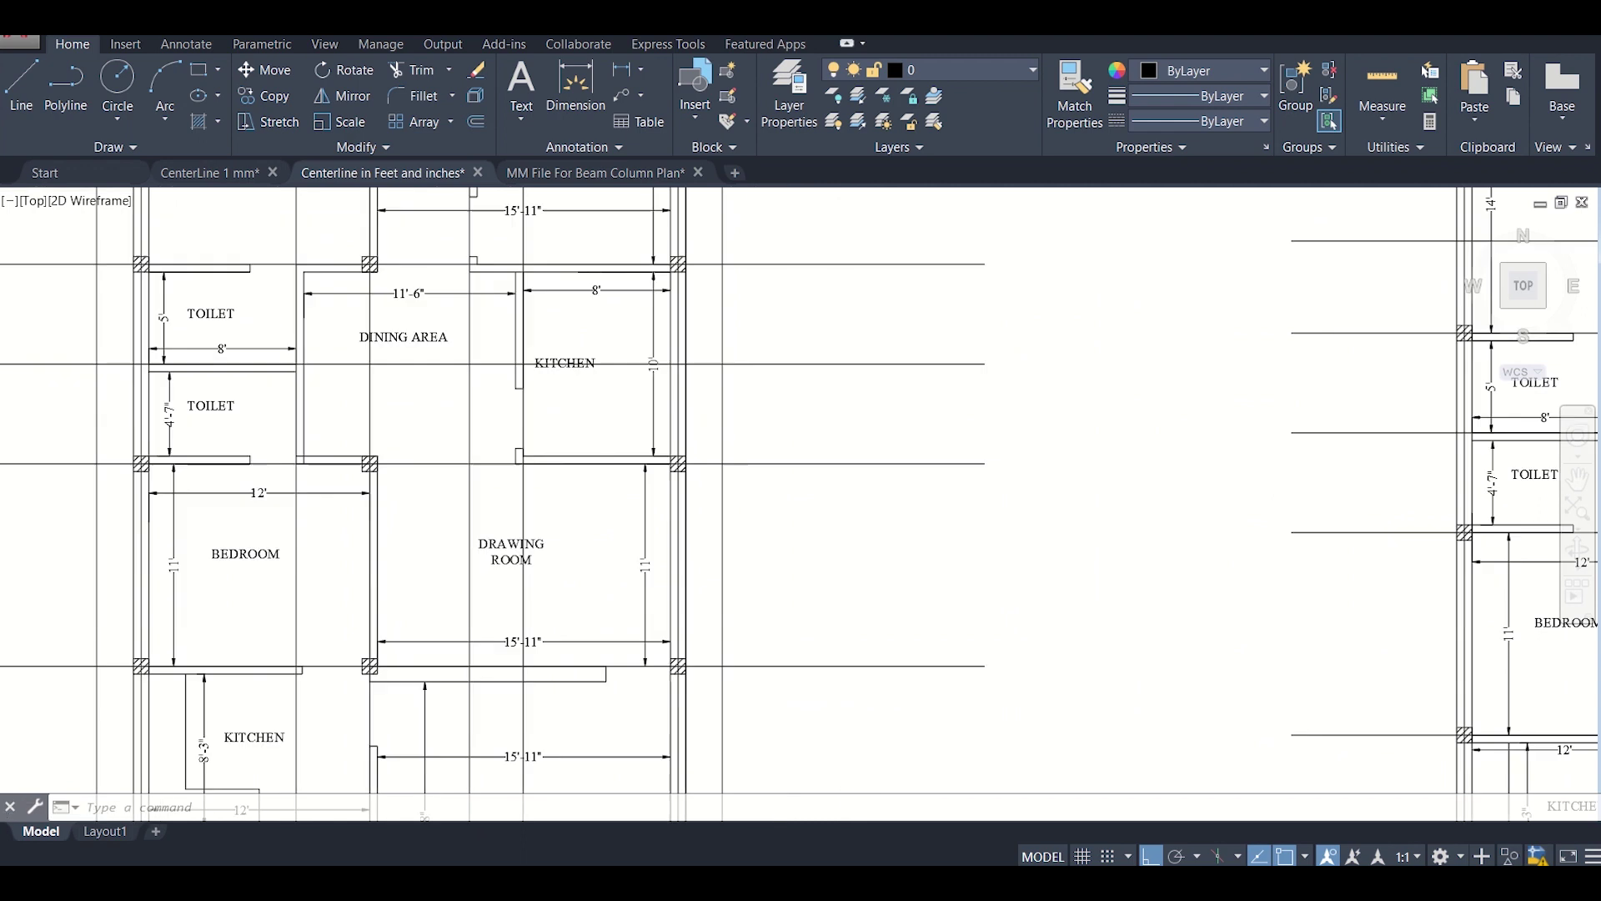
scroll(523, 612, "down", 2)
scroll(578, 641, "up", 7)
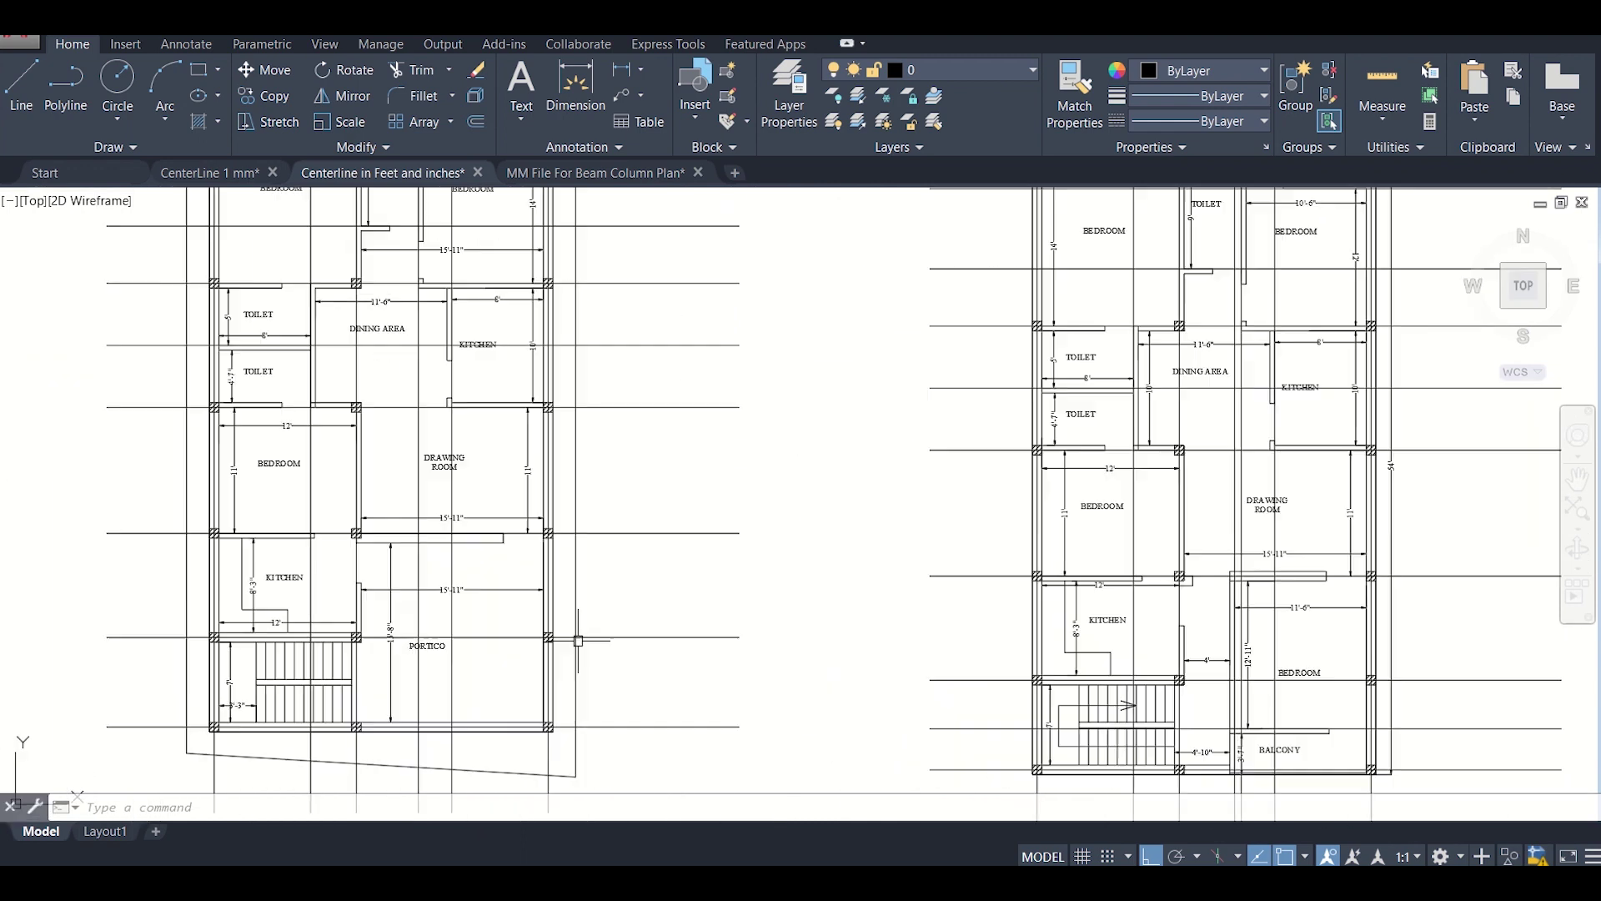
scroll(578, 640, "up", 2)
- Window-select the column at the lower bedroom's east-wall corner and delete it
left_click(450, 593)
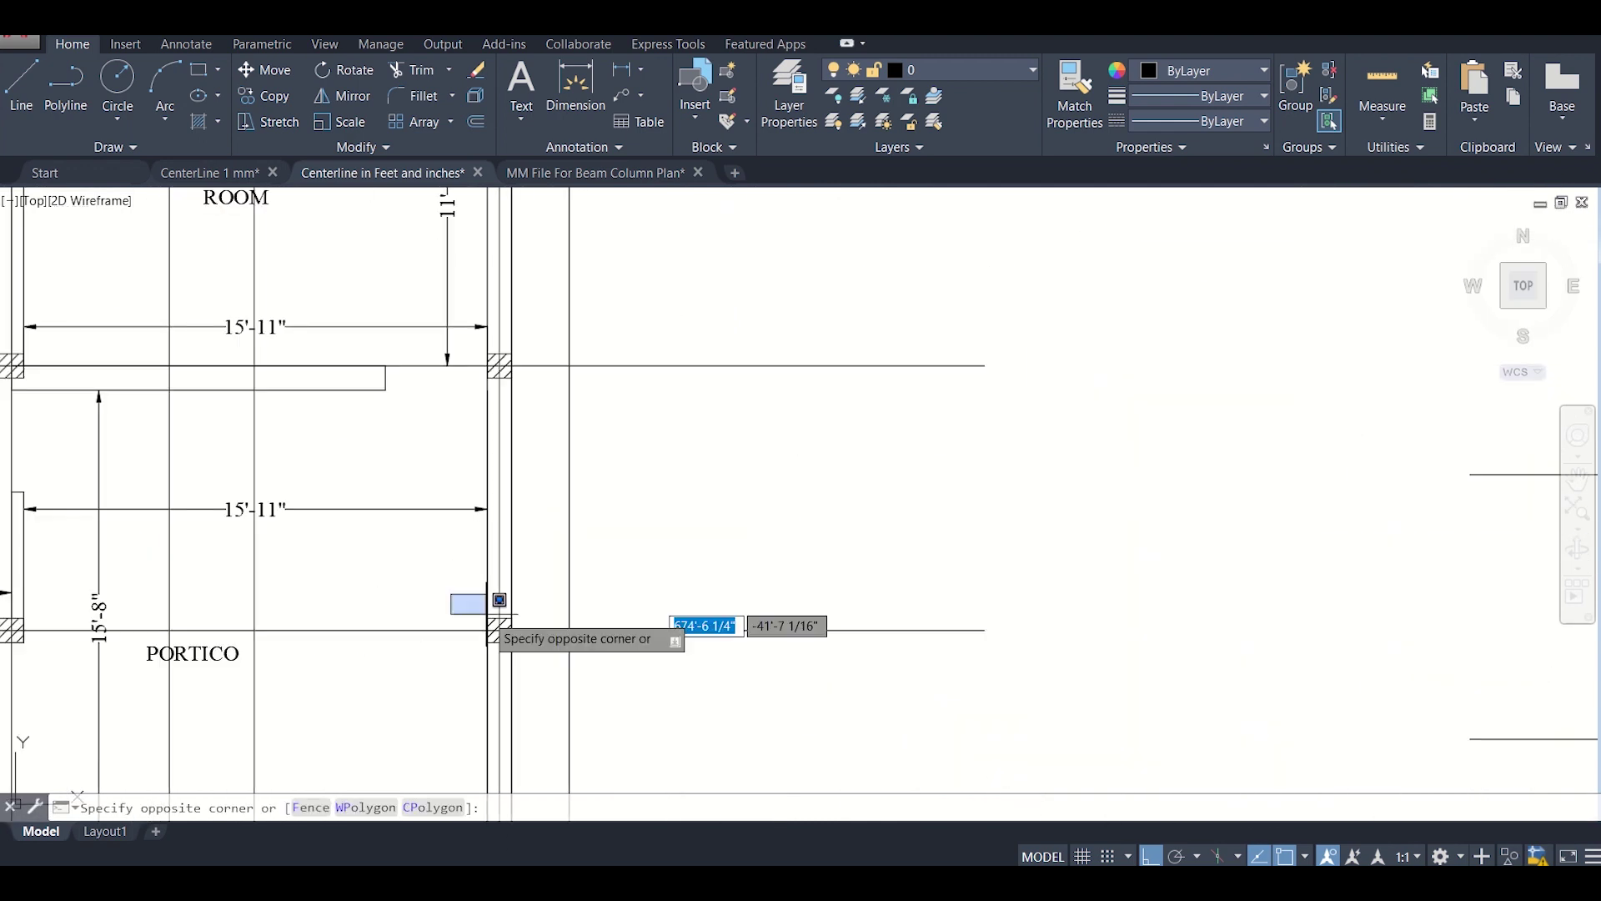
scroll(544, 645, "down", 5)
scroll(571, 669, "down", 1)
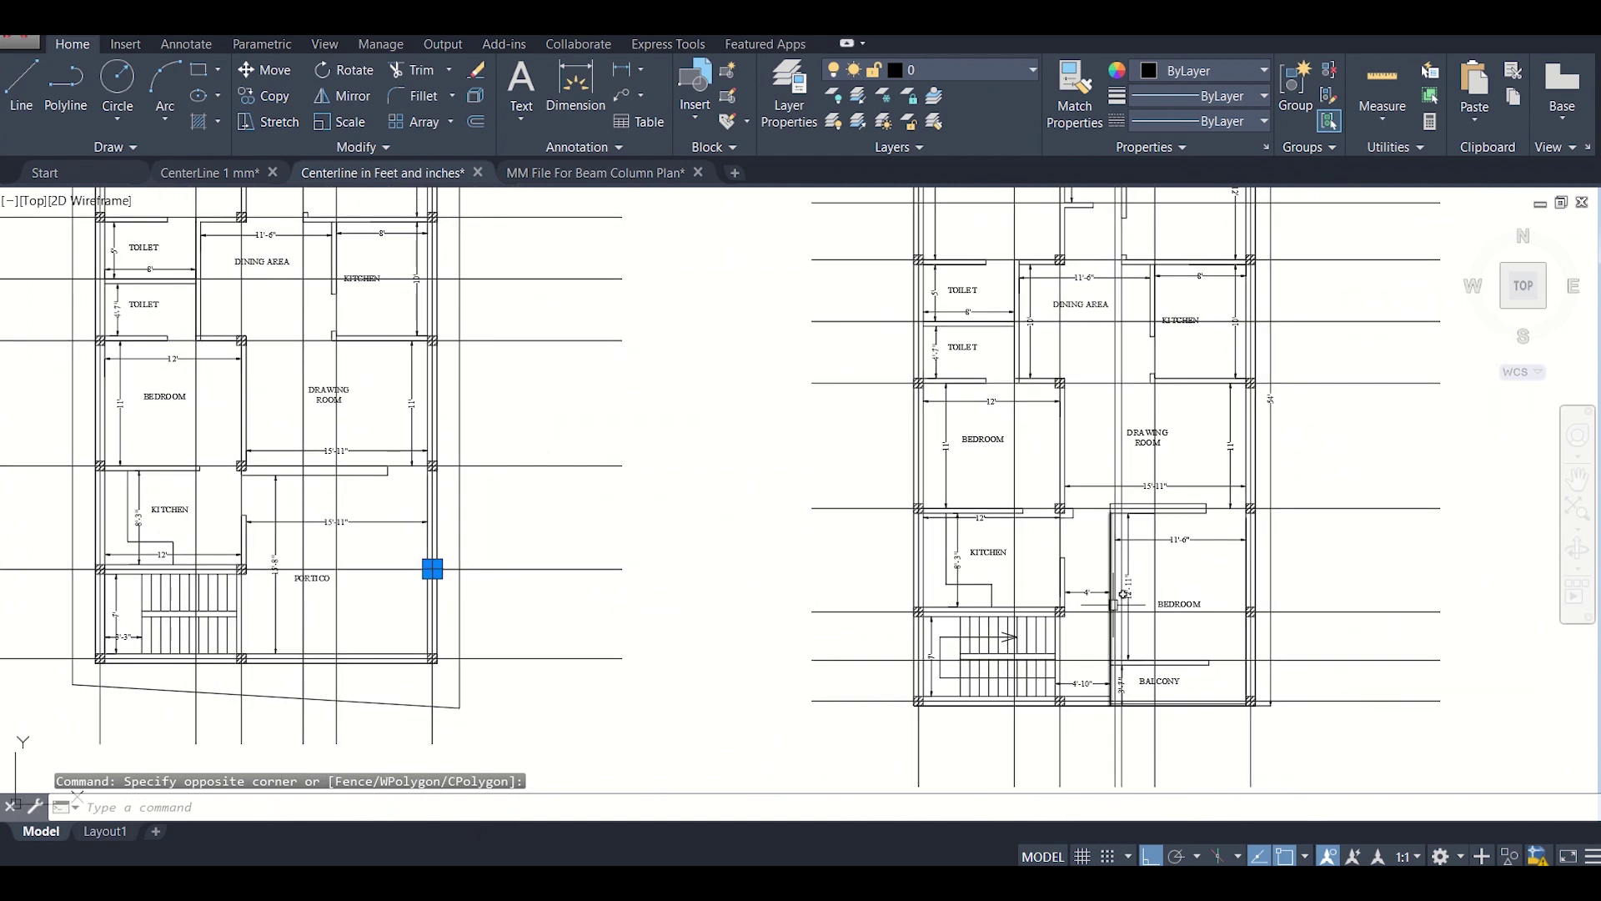
scroll(1193, 576, "up", 5)
scroll(1191, 542, "down", 2)
left_click(1191, 543)
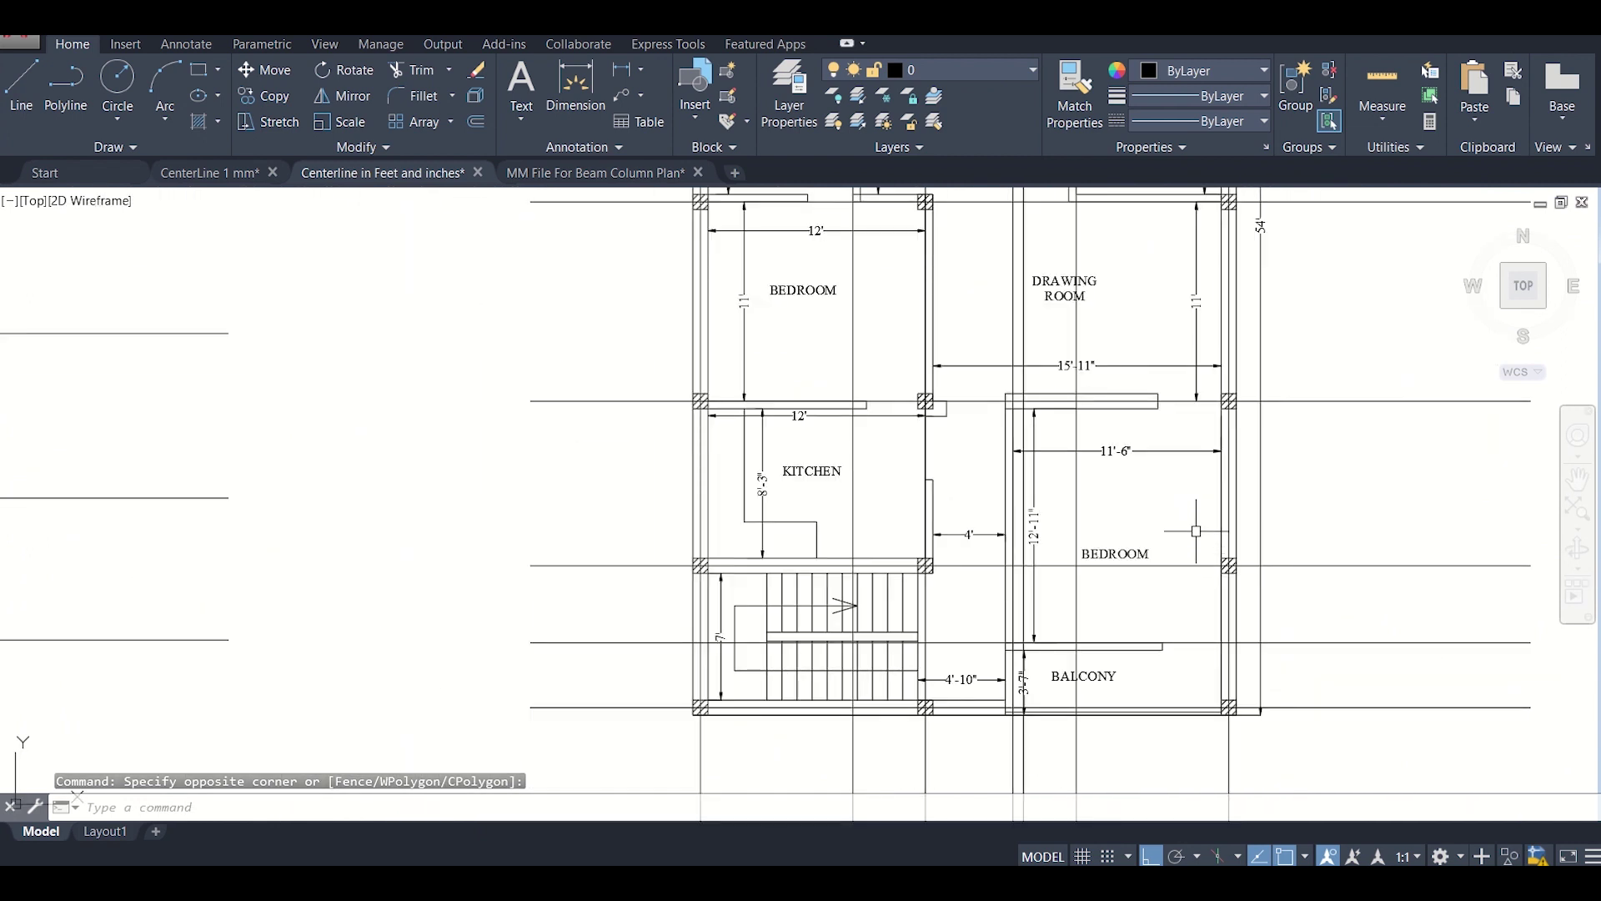
left_click(1256, 597)
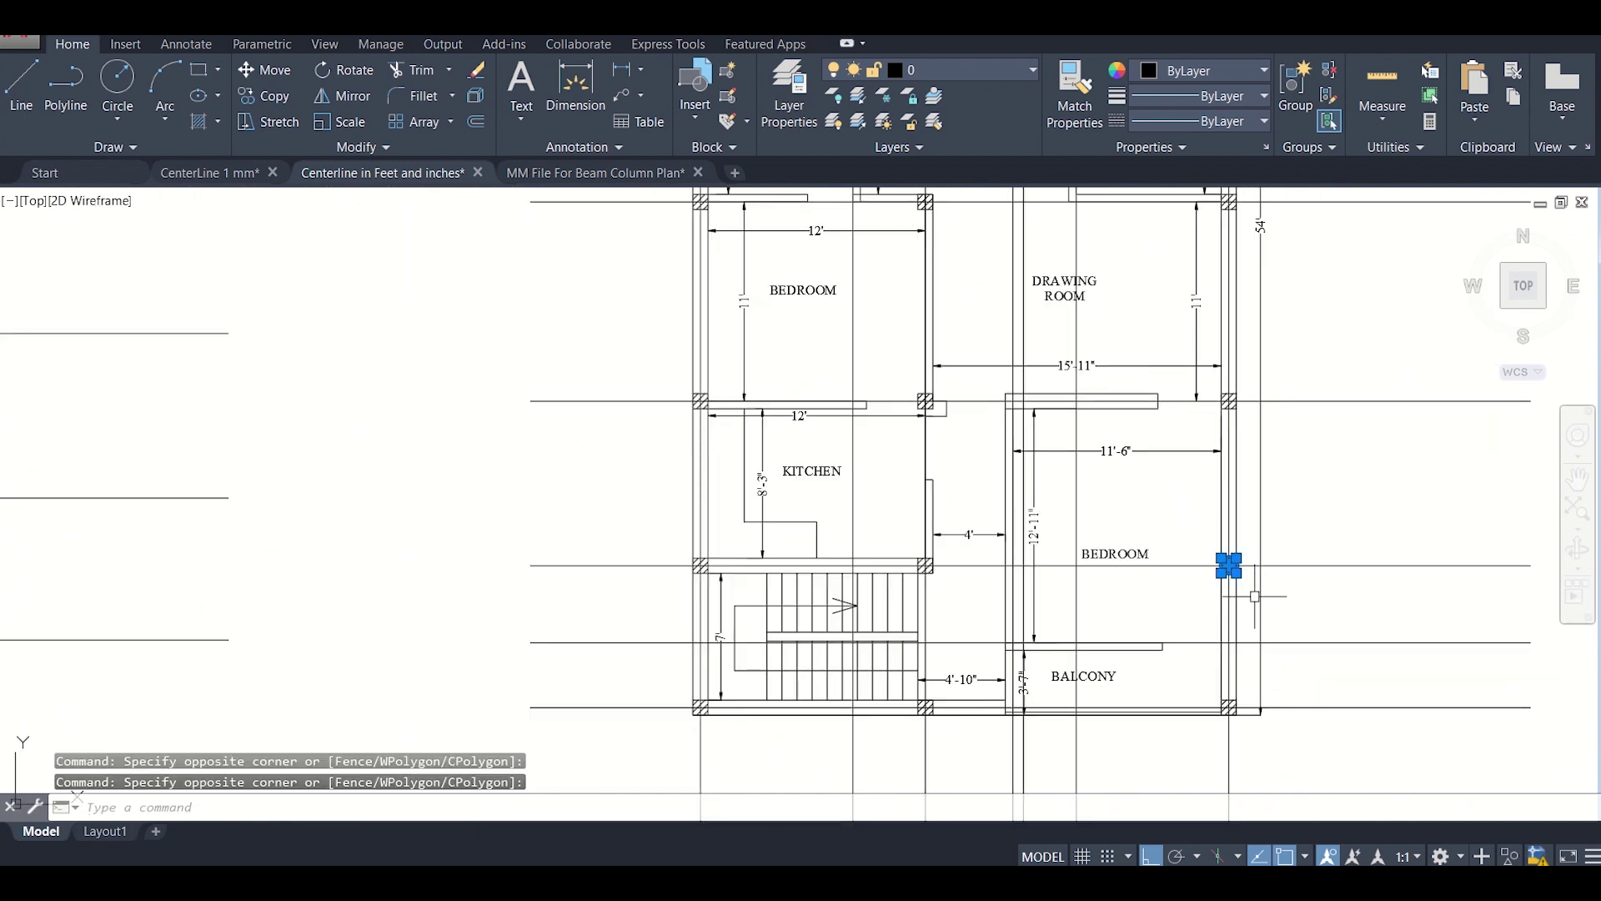
key("Delete")
- Pan the view over to the kitchen and portico area
scroll(1256, 596, "down", 4)
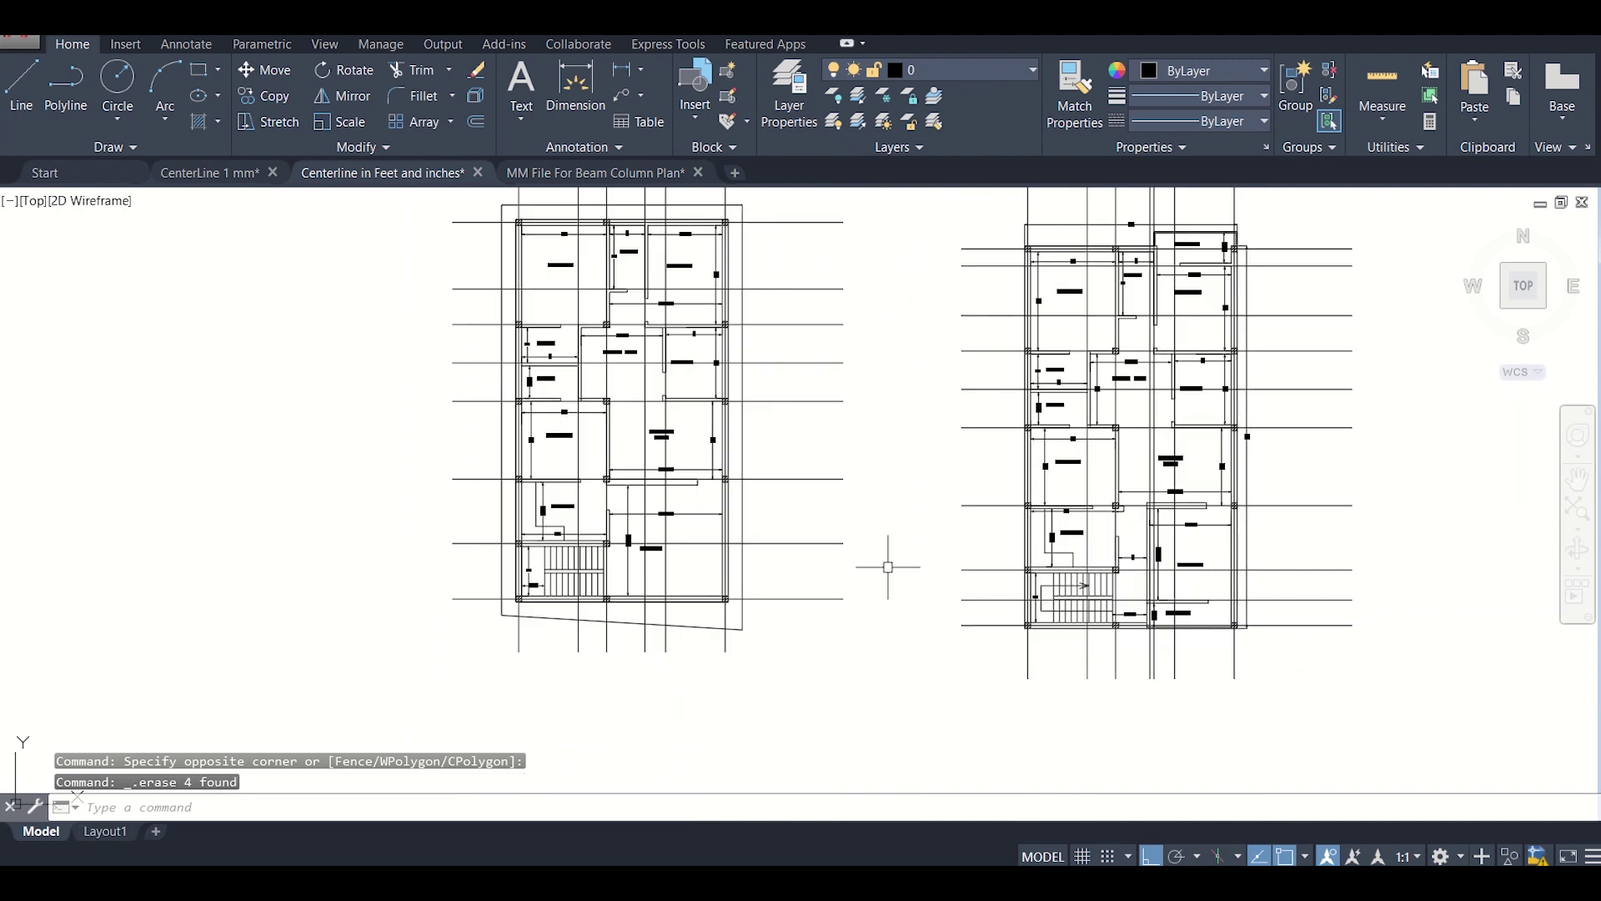
scroll(738, 623, "up", 6)
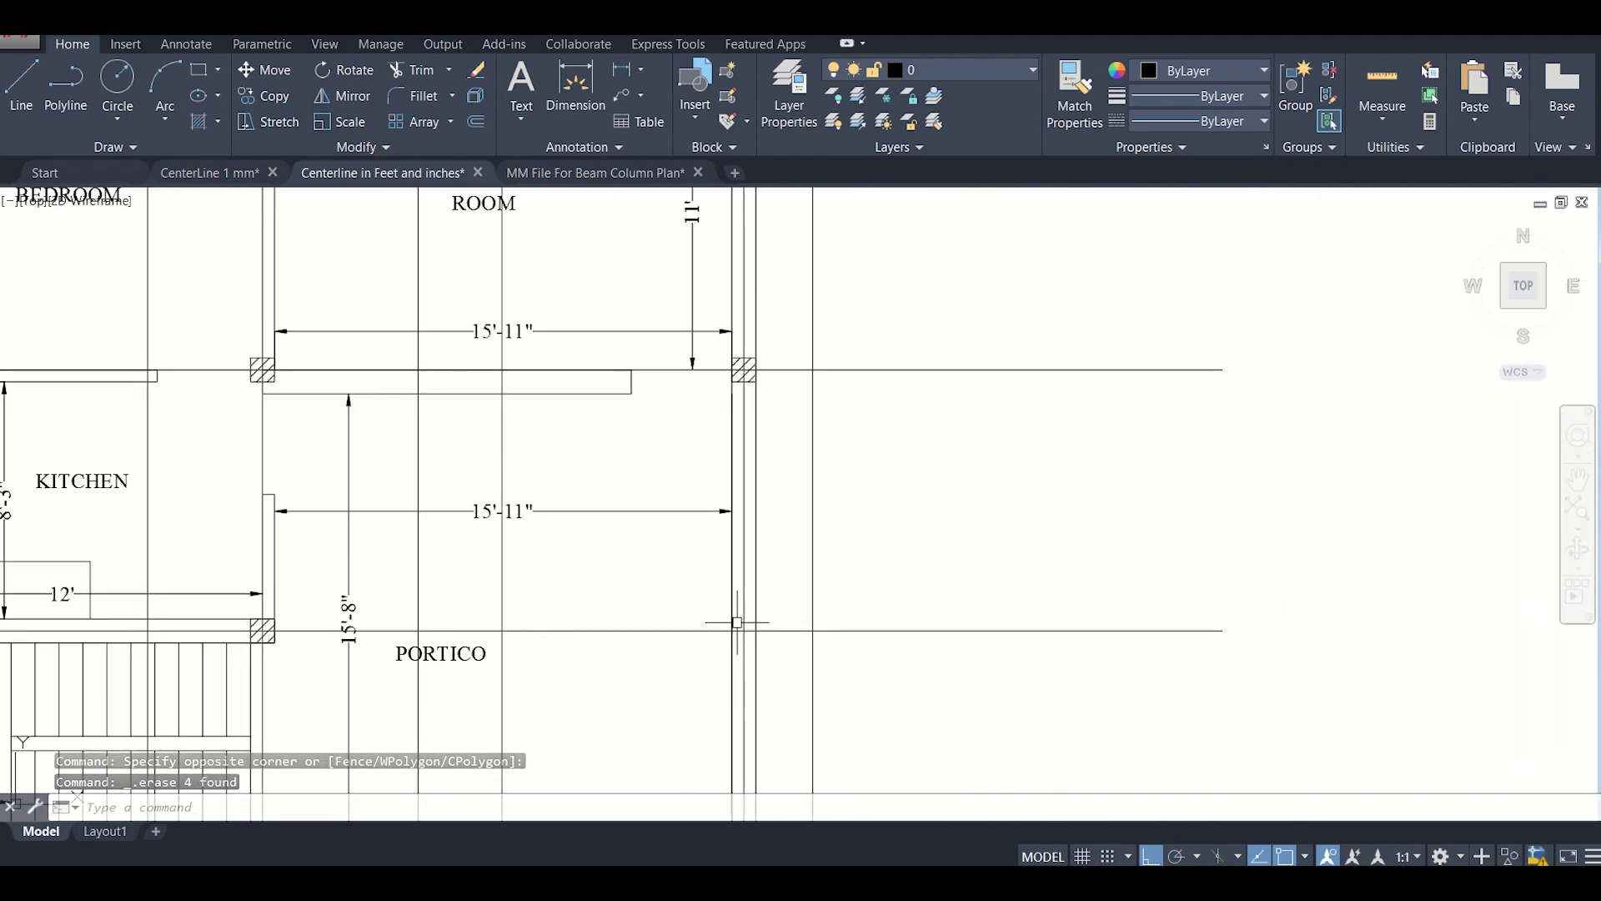
scroll(738, 622, "down", 2)
scroll(737, 622, "down", 4)
scroll(738, 623, "up", 4)
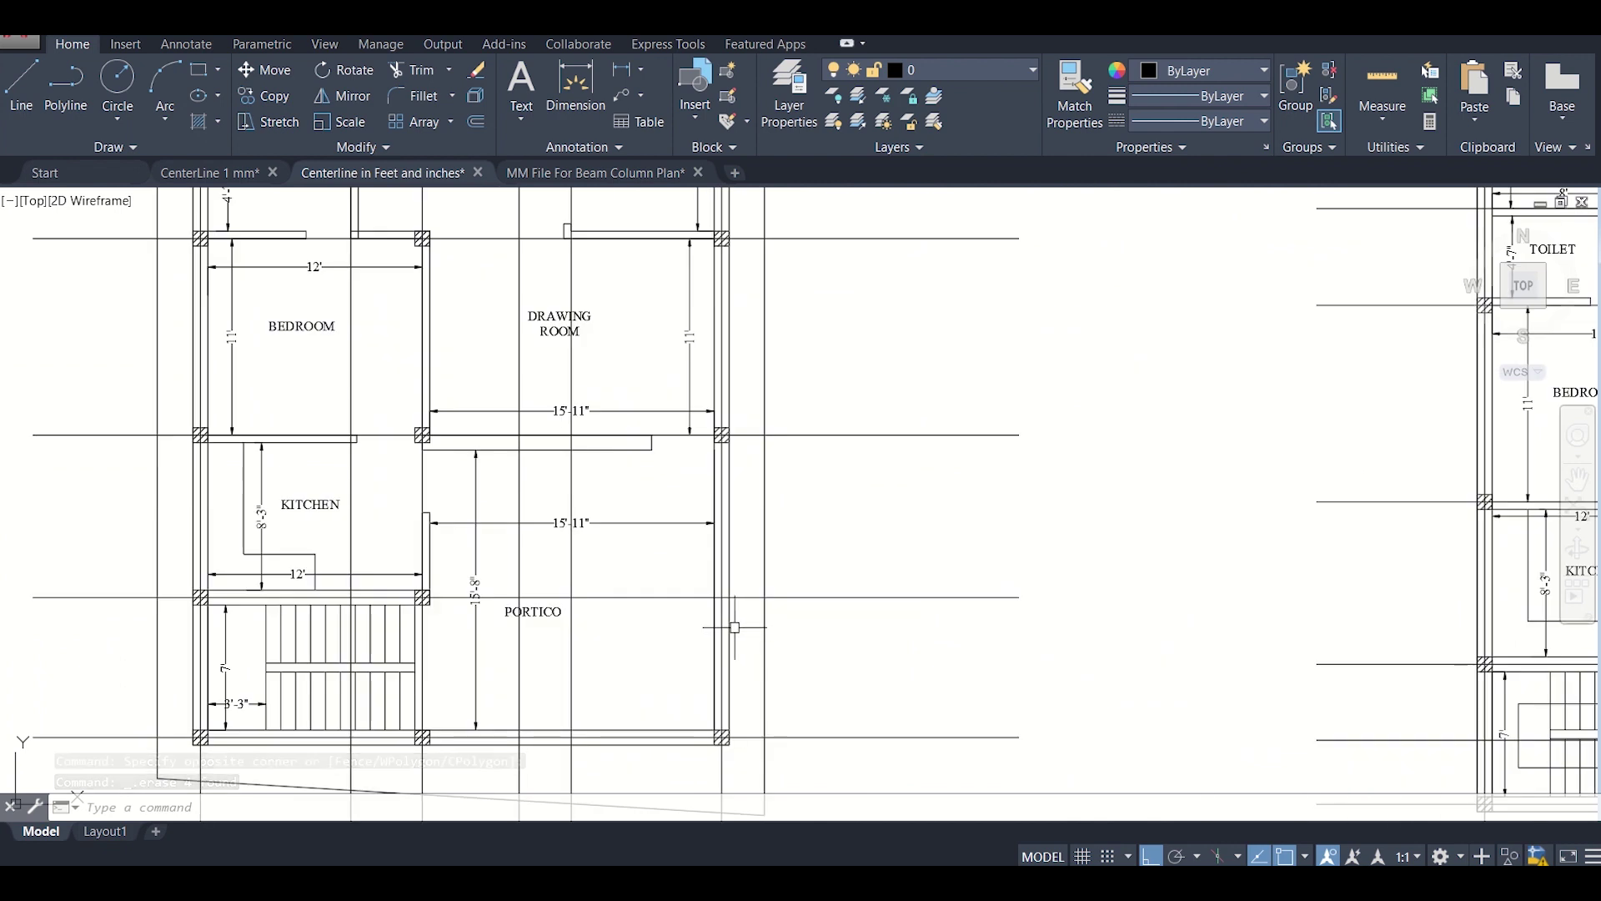
middle_click_drag(729, 661, 777, 625)
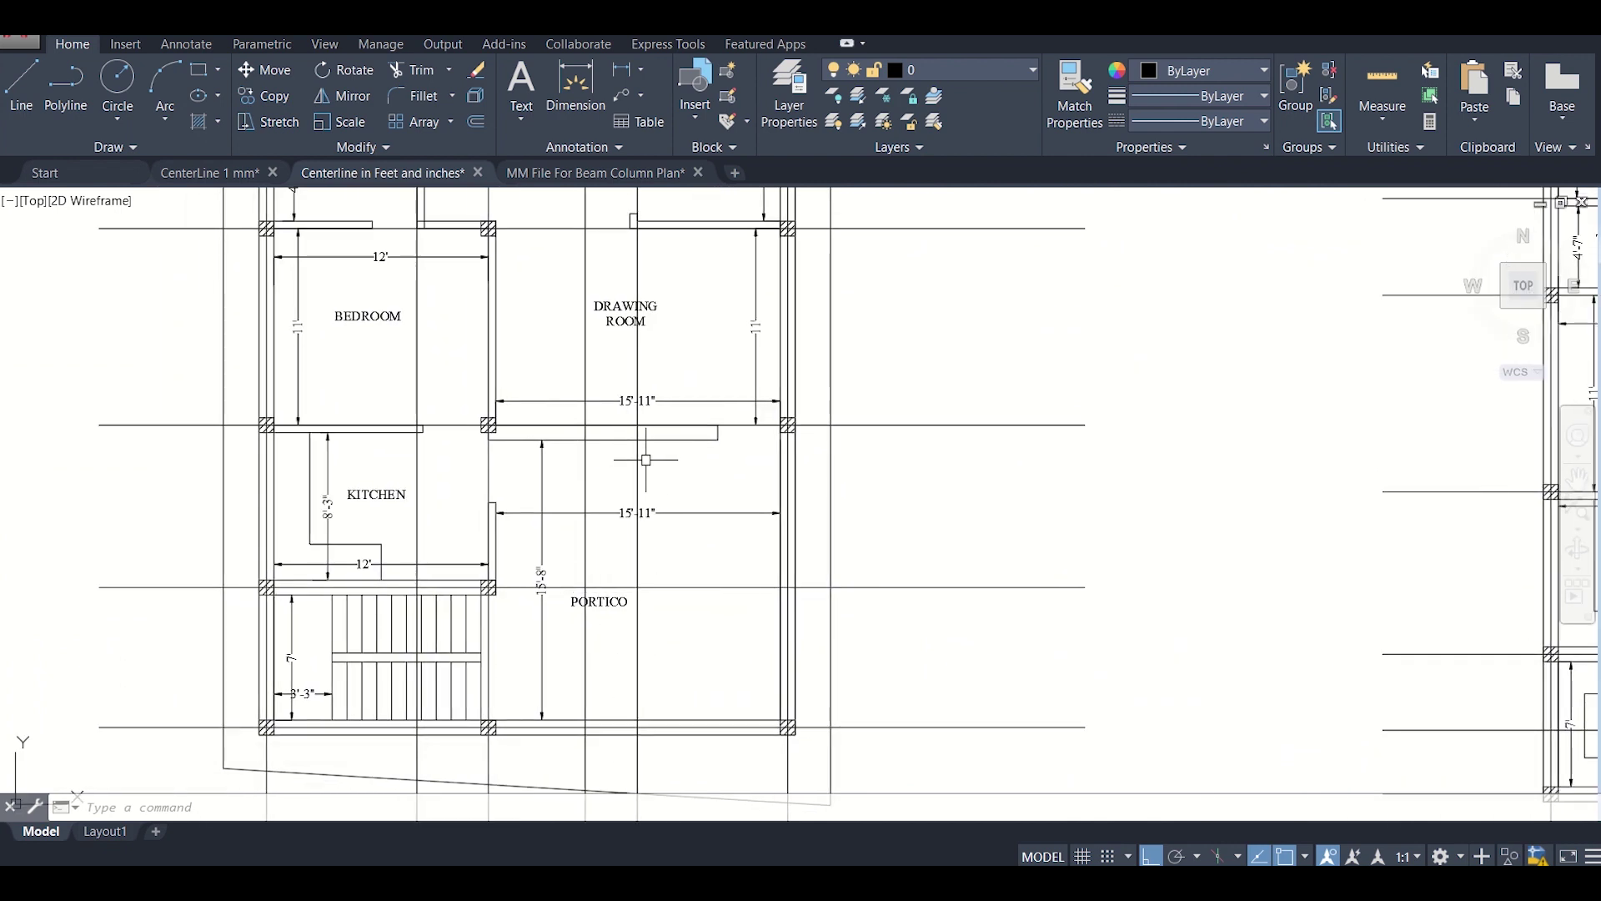
scroll(639, 634, "down", 4)
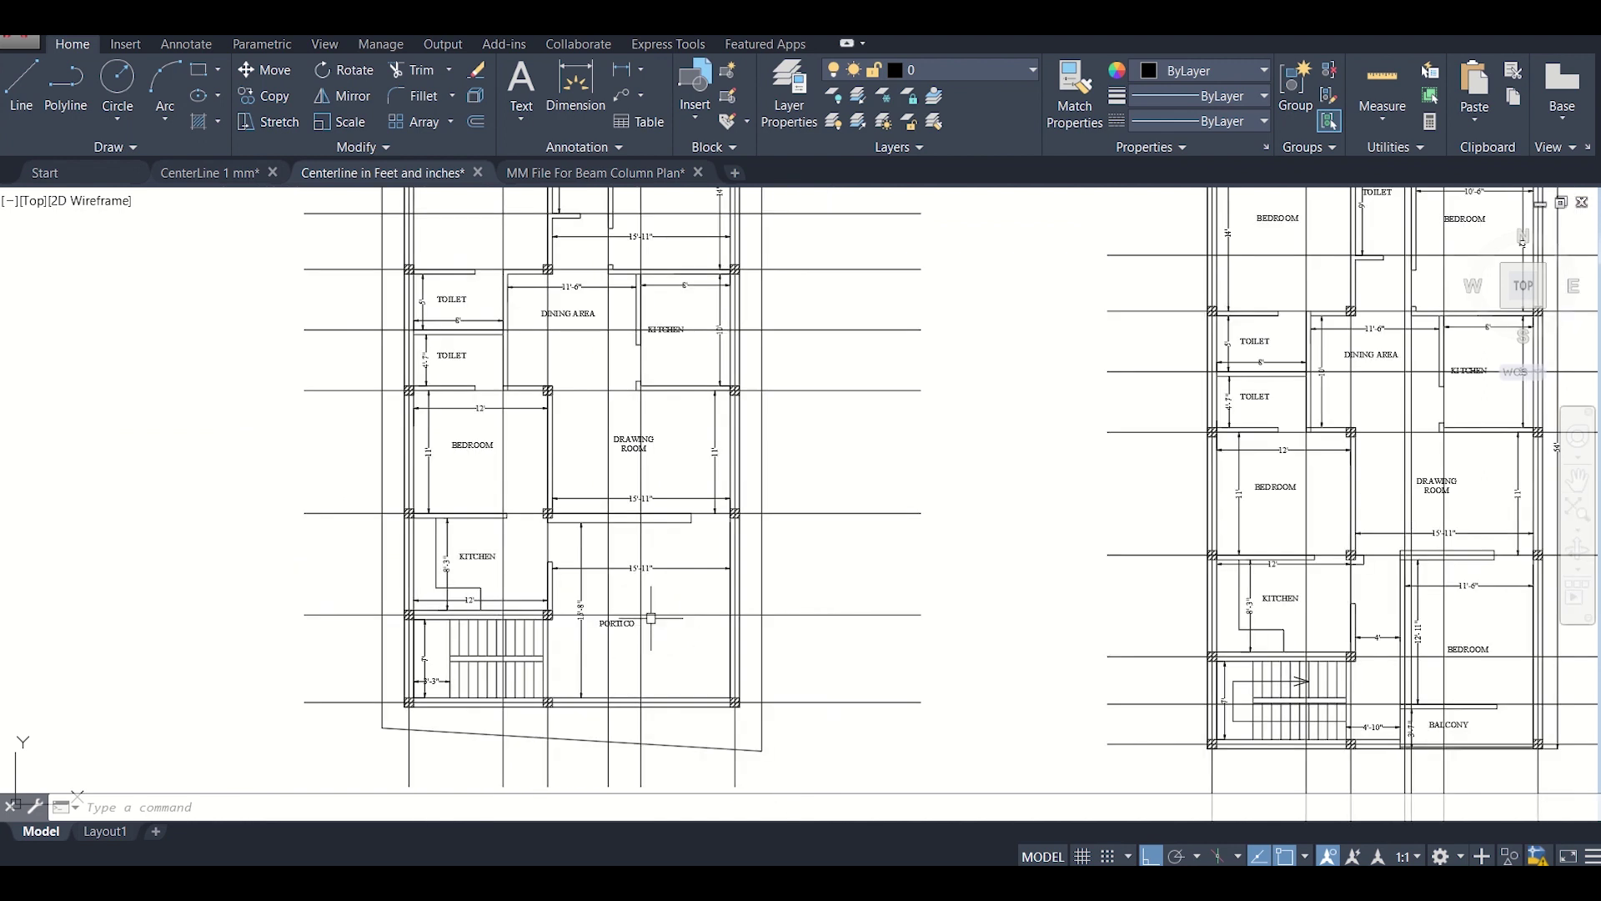
scroll(644, 618, "up", 4)
scroll(602, 598, "up", 2)
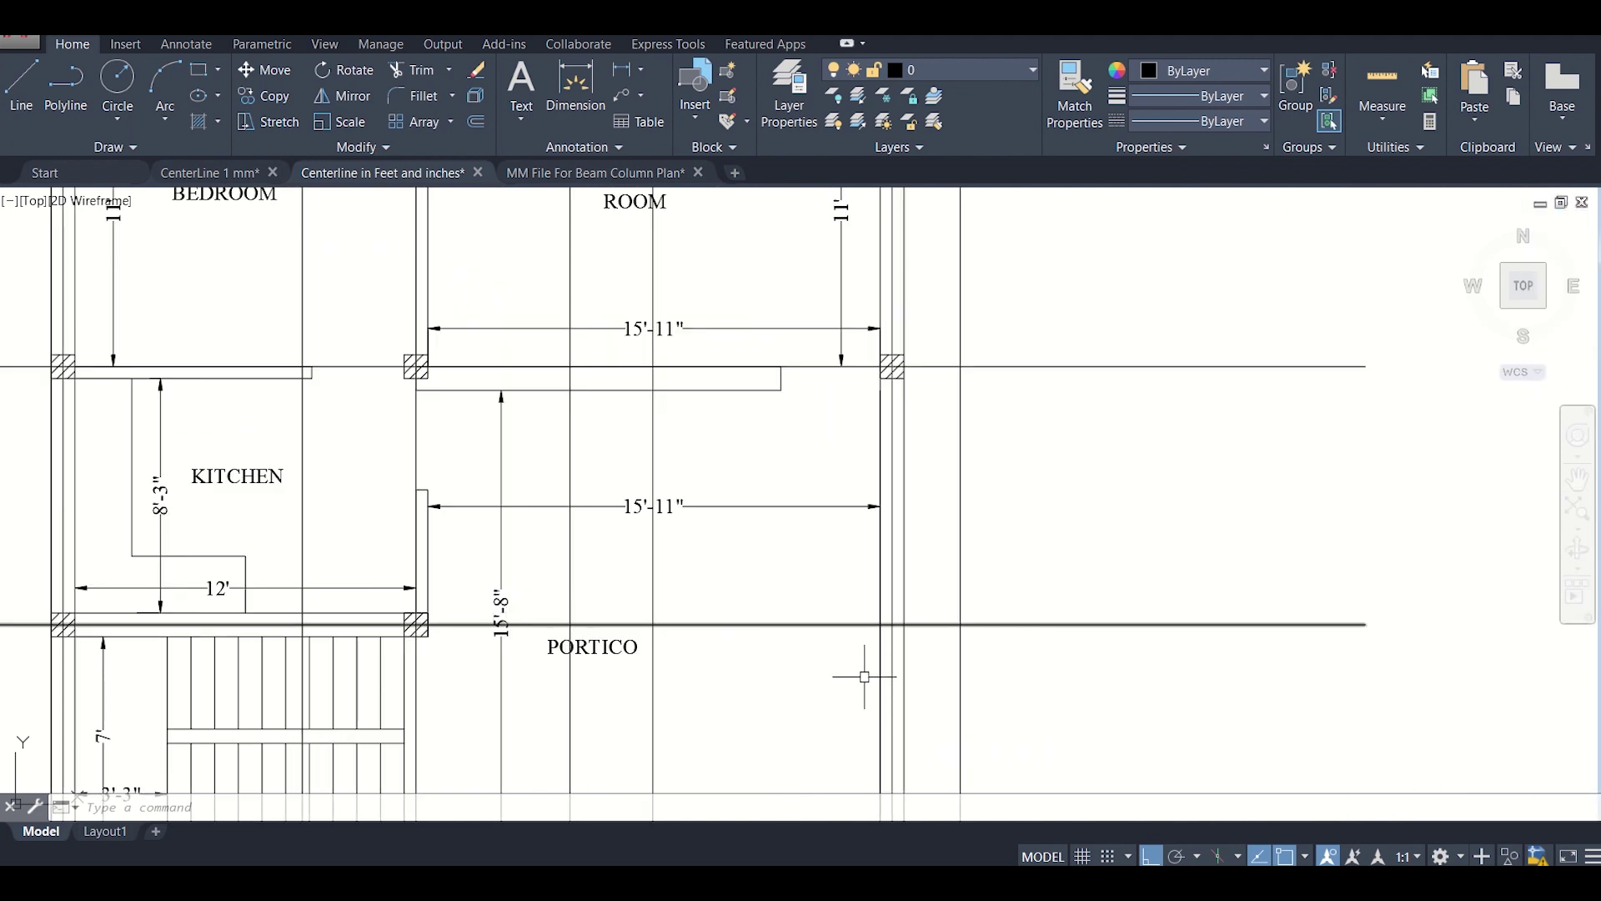
scroll(889, 611, "up", 1)
scroll(886, 607, "down", 6)
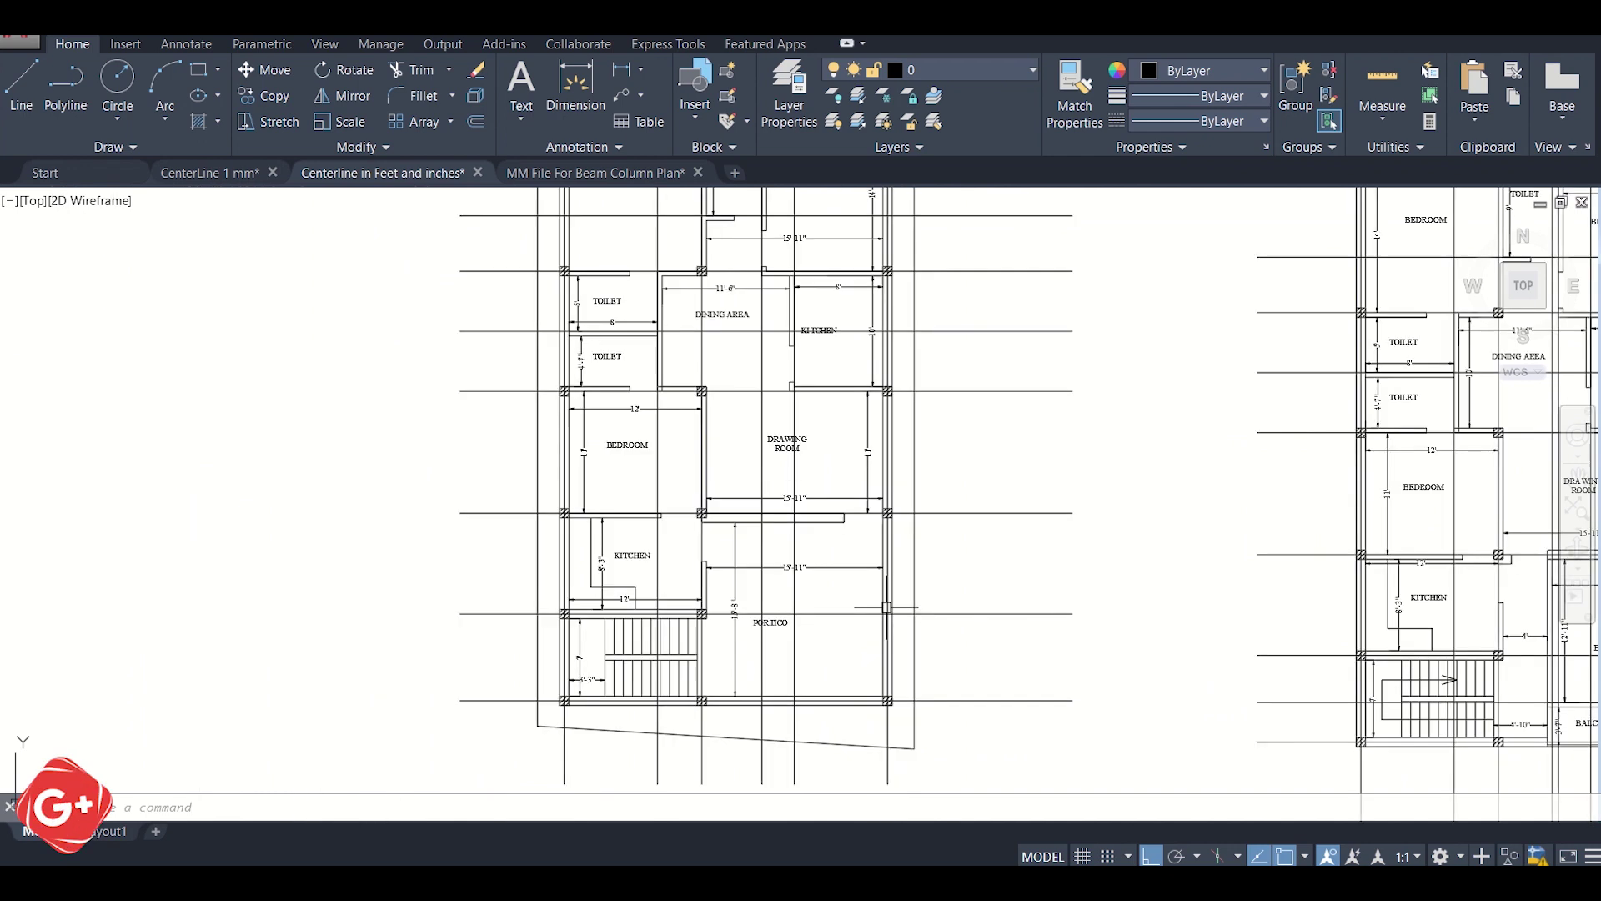
scroll(745, 467, "up", 2)
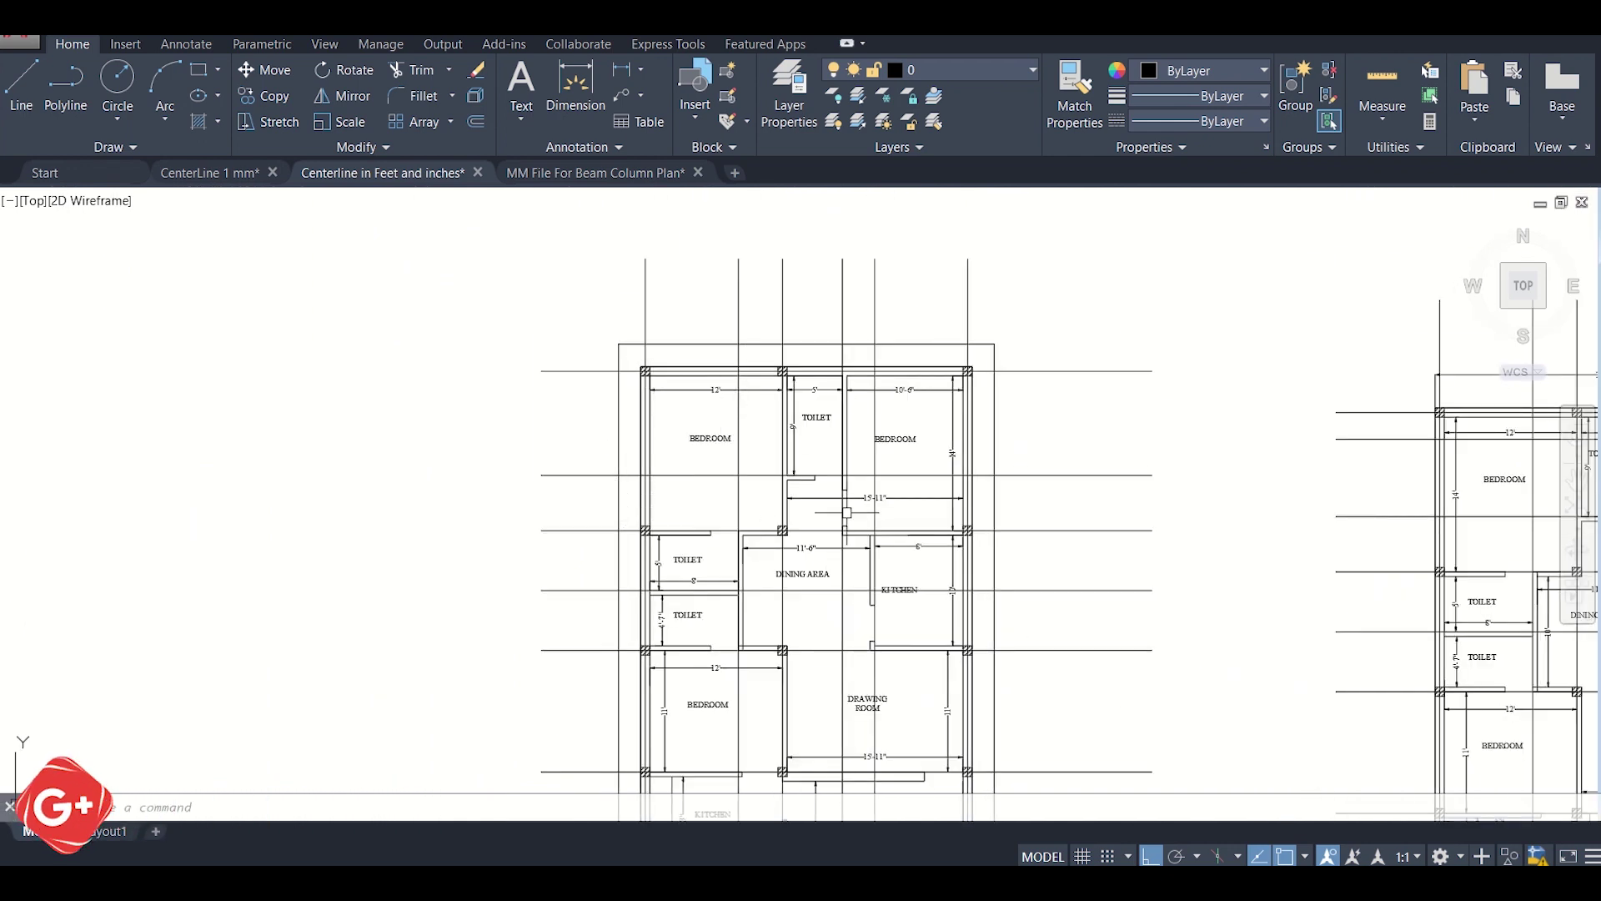
middle_click_drag(903, 699, 854, 494)
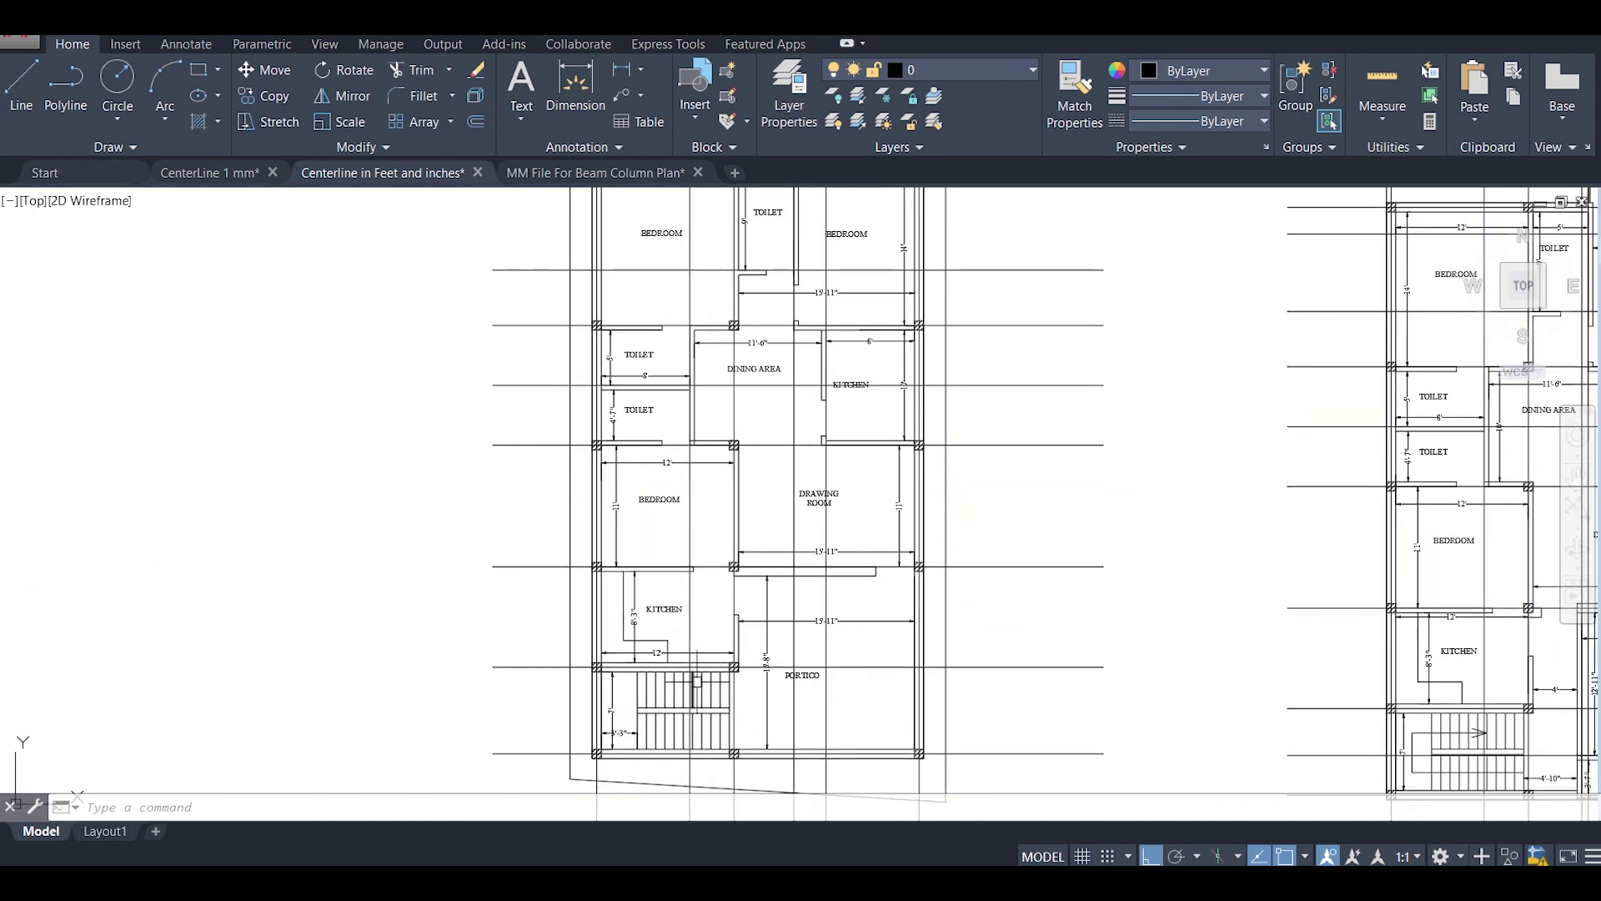
scroll(595, 755, "down", 5)
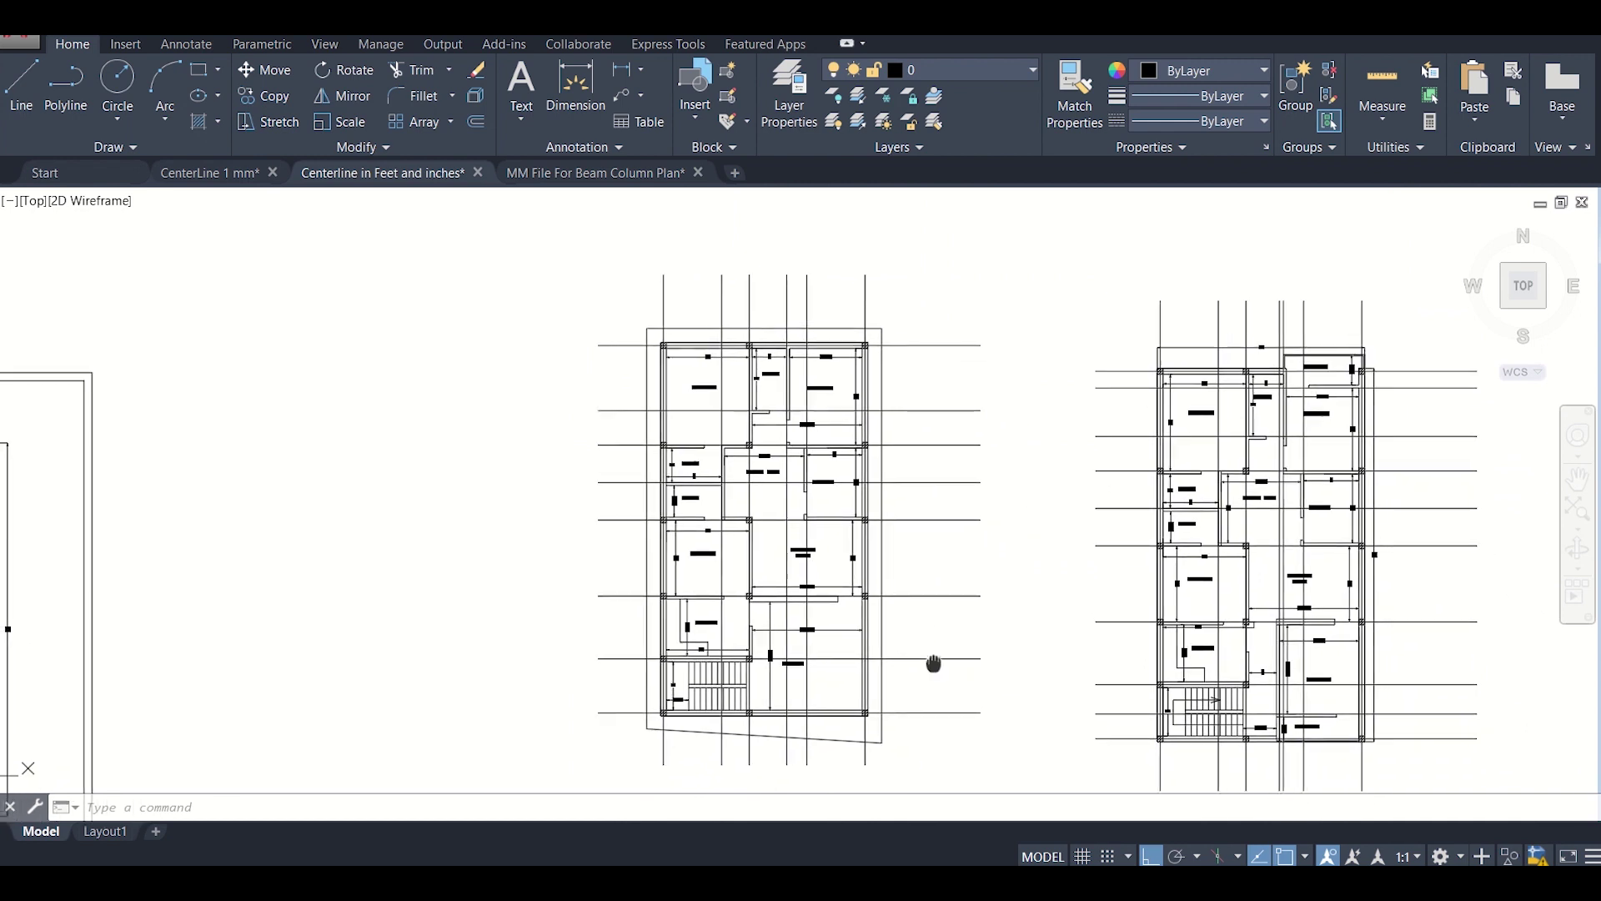
middle_click_drag(959, 649, 1297, 450)
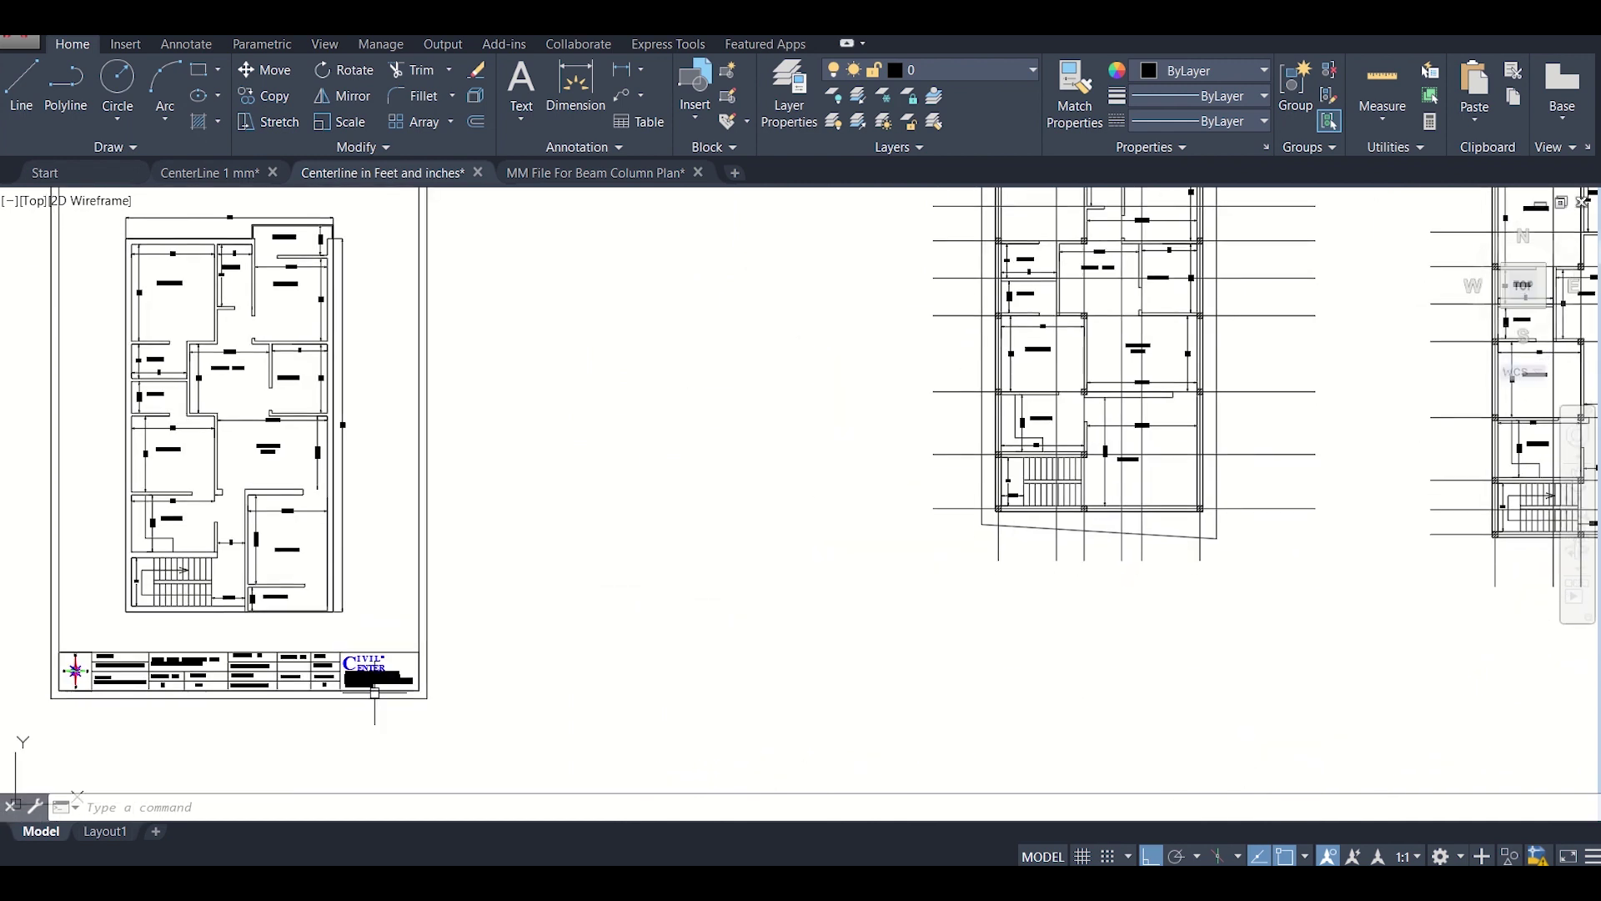
scroll(147, 710, "up", 4)
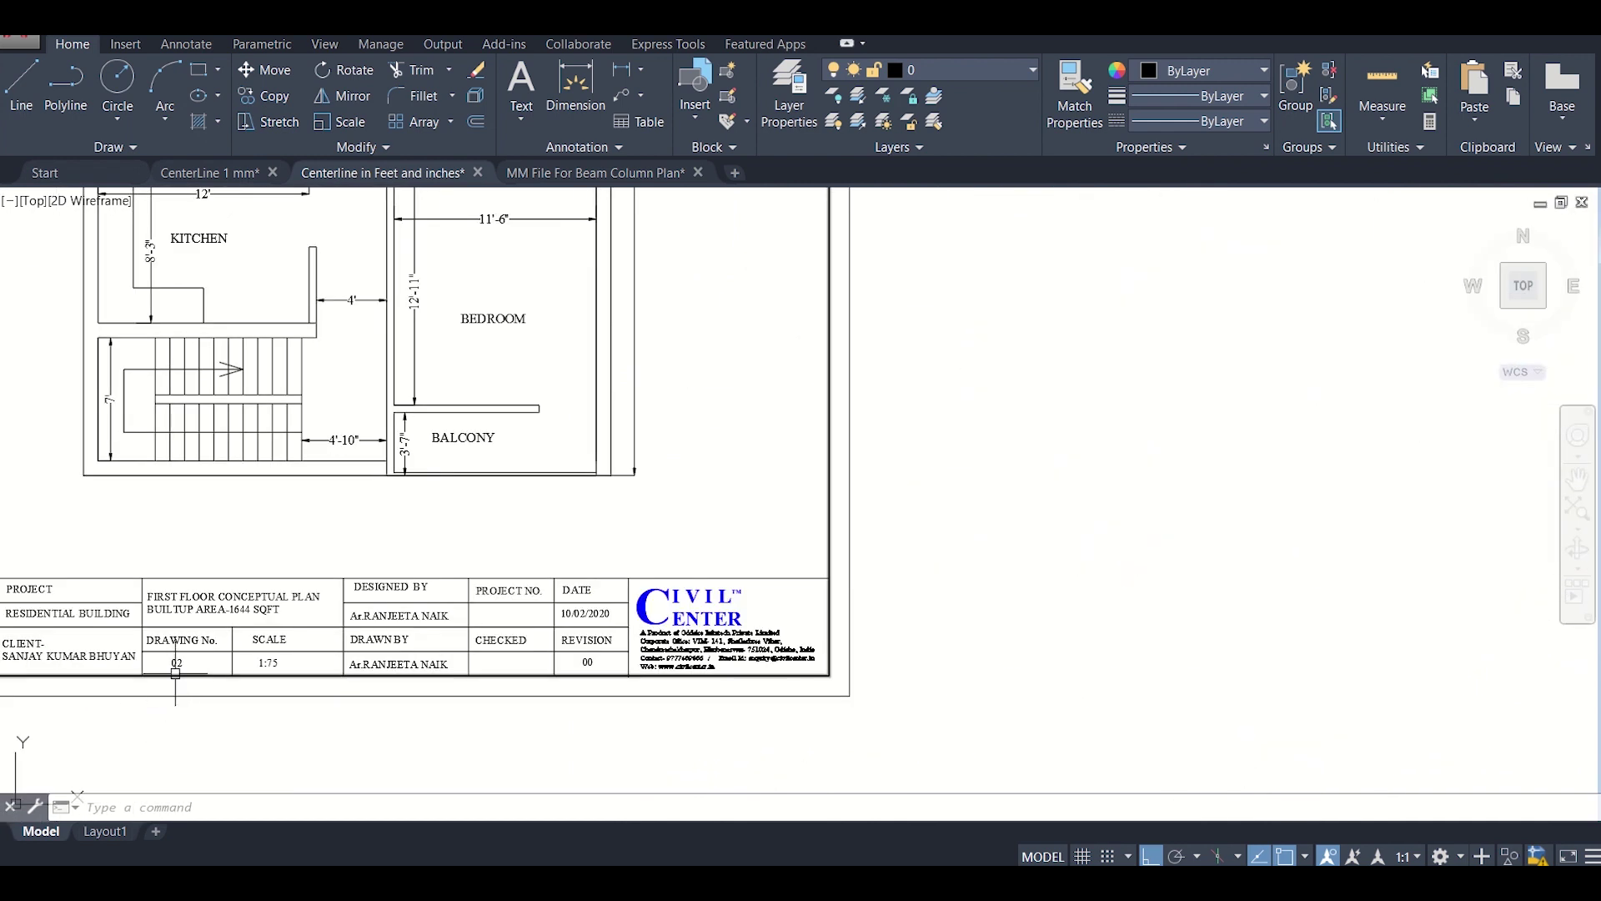
scroll(242, 592, "up", 4)
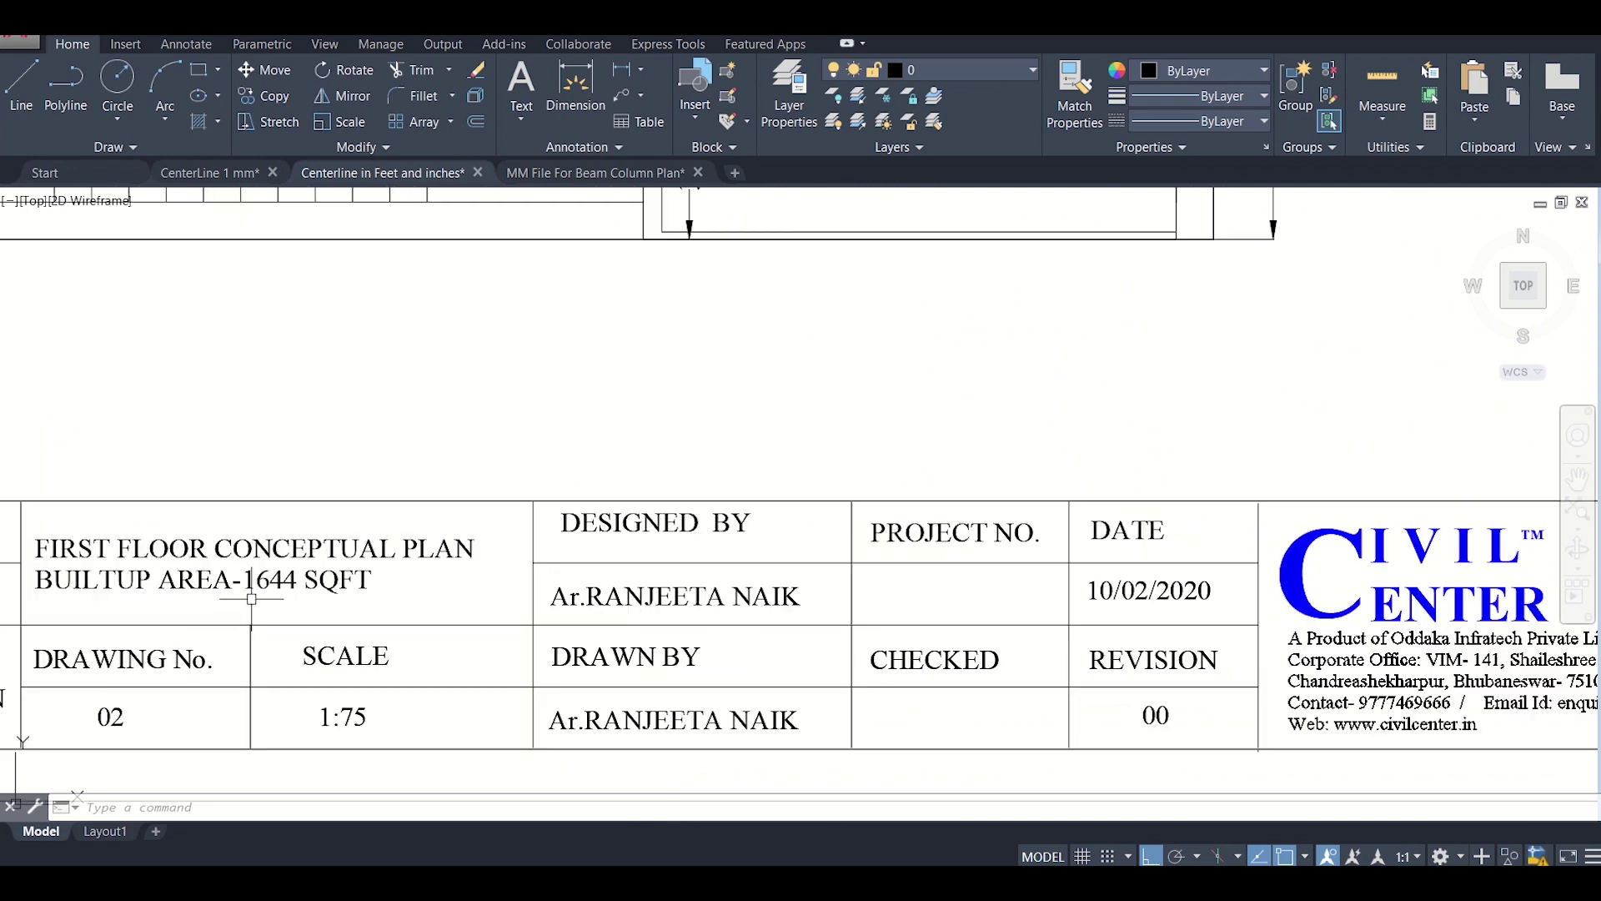
scroll(251, 598, "down", 4)
scroll(251, 598, "down", 4)
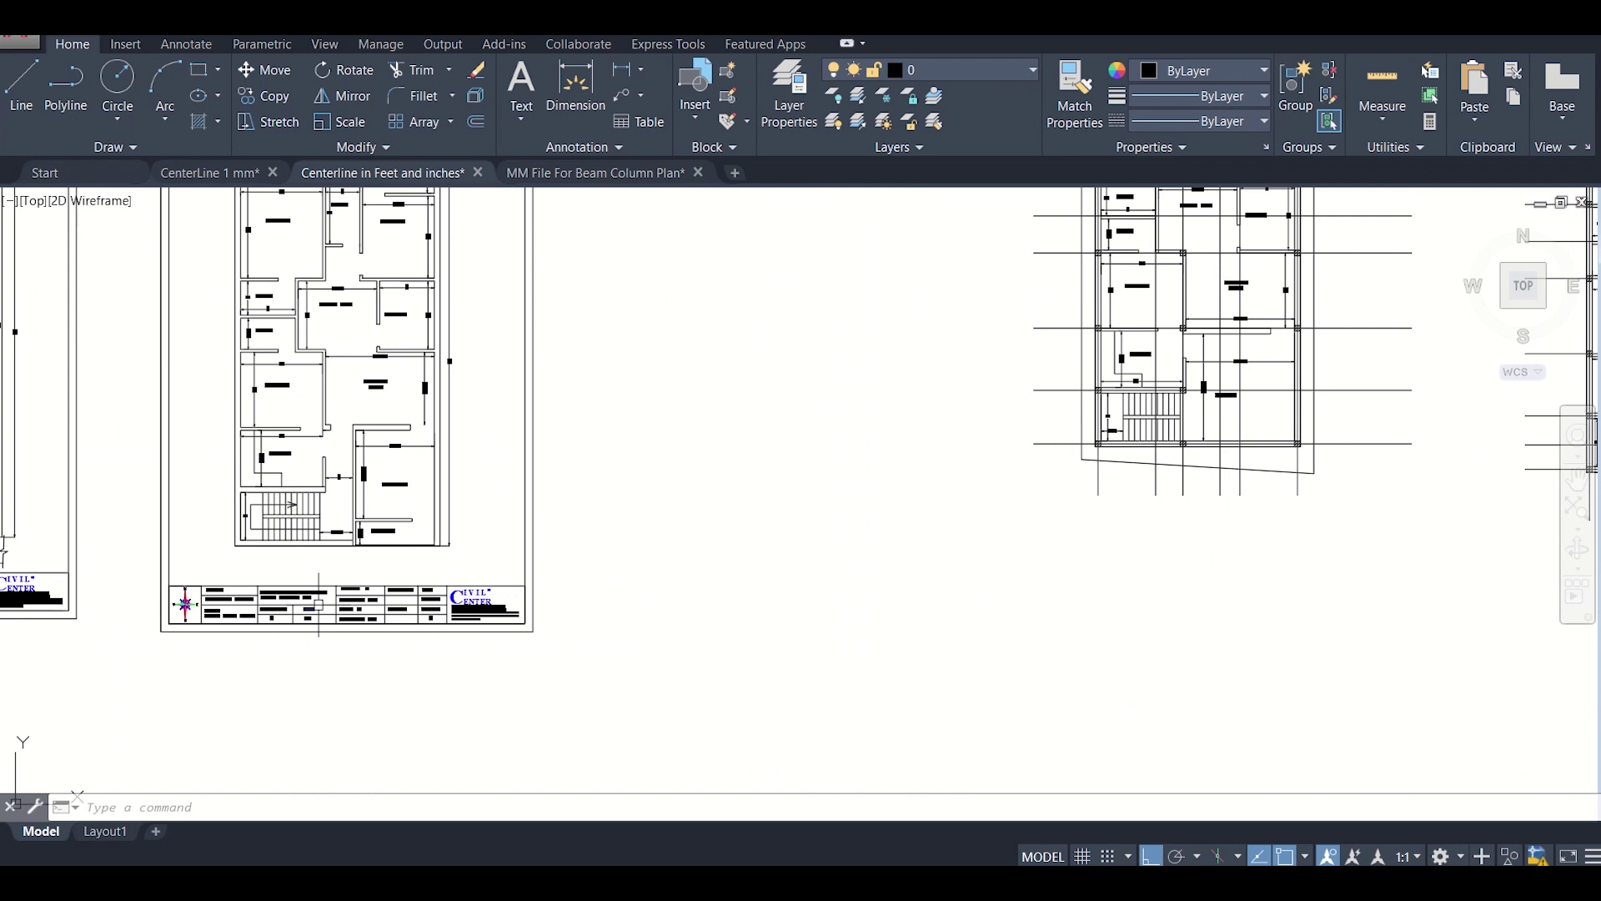
middle_click_drag(583, 547, 314, 604)
middle_click_drag(494, 632, 429, 689)
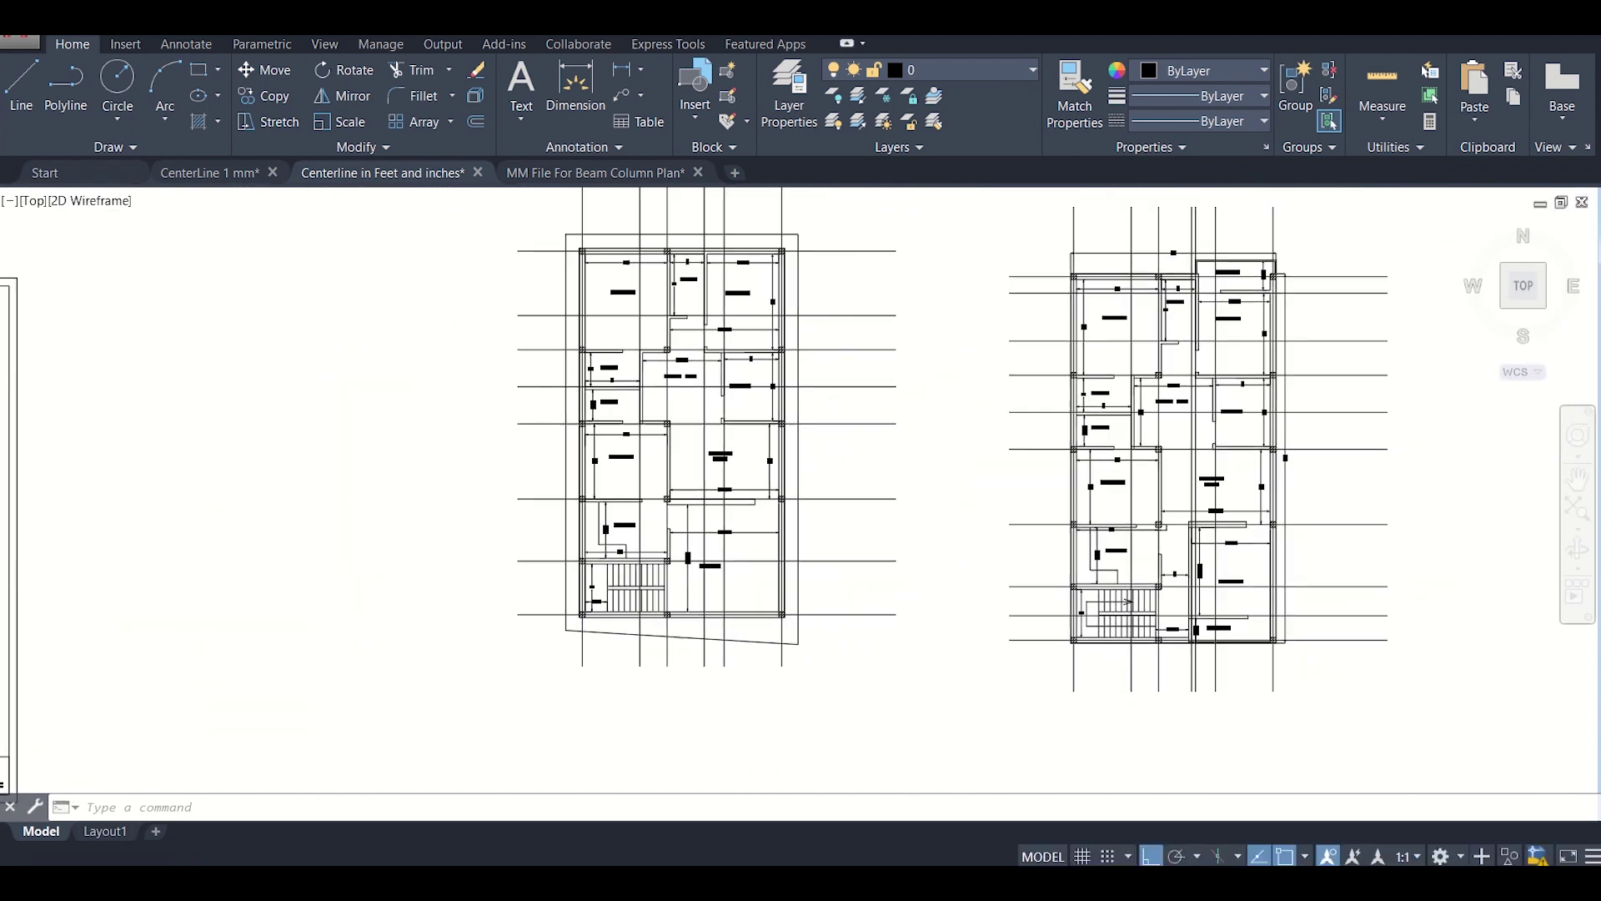
middle_click_drag(868, 671, 701, 791)
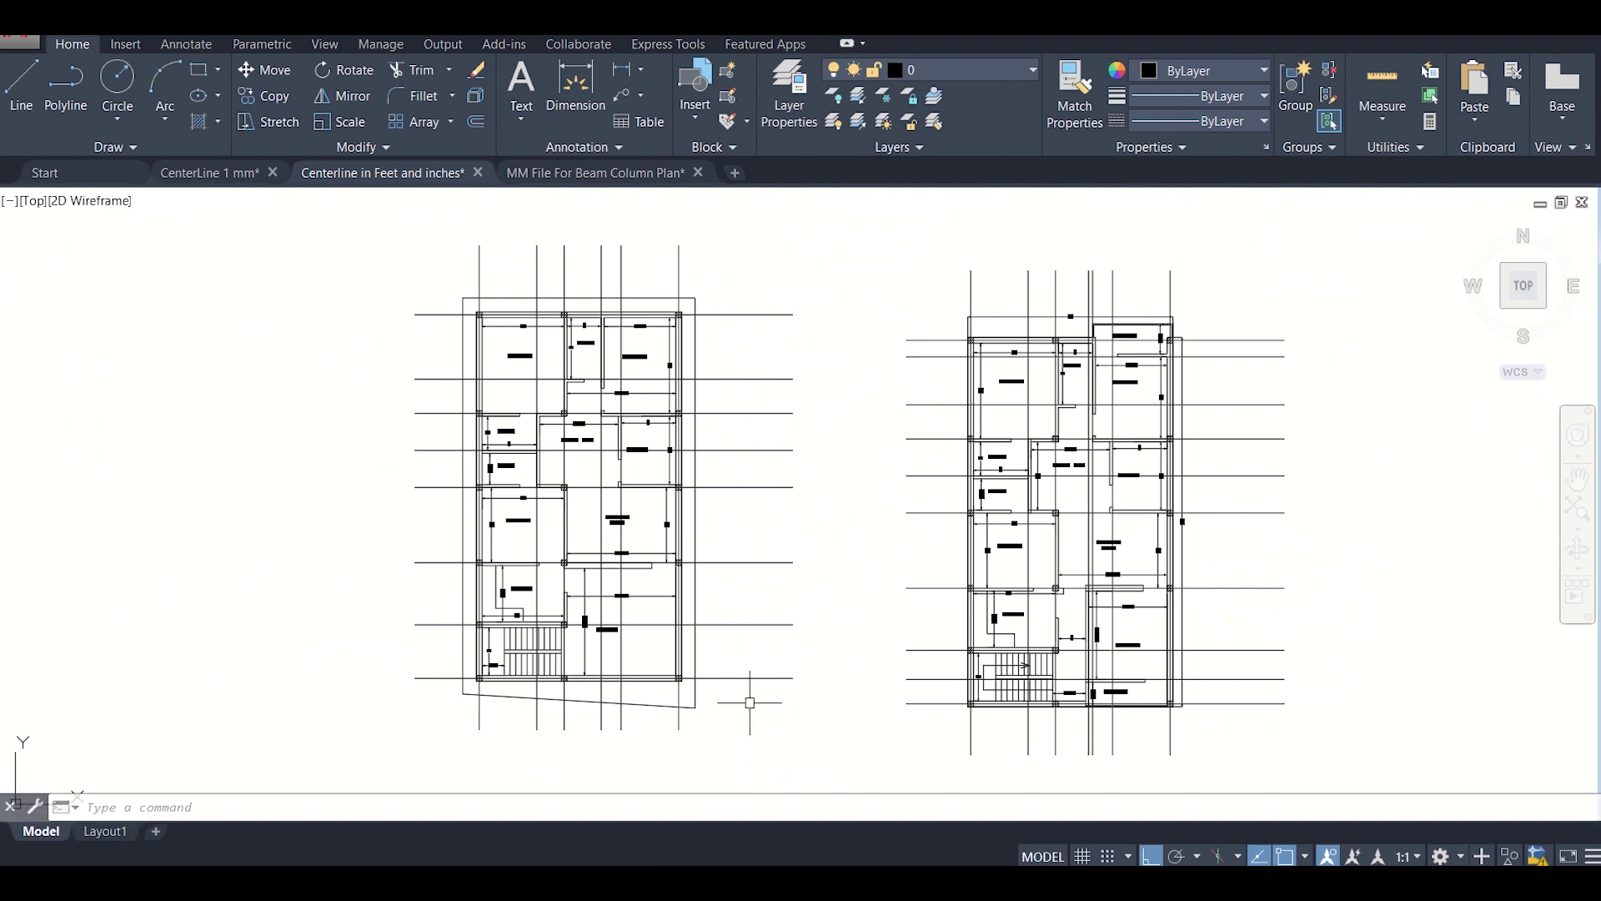
scroll(750, 702, "up", 4)
scroll(750, 702, "down", 4)
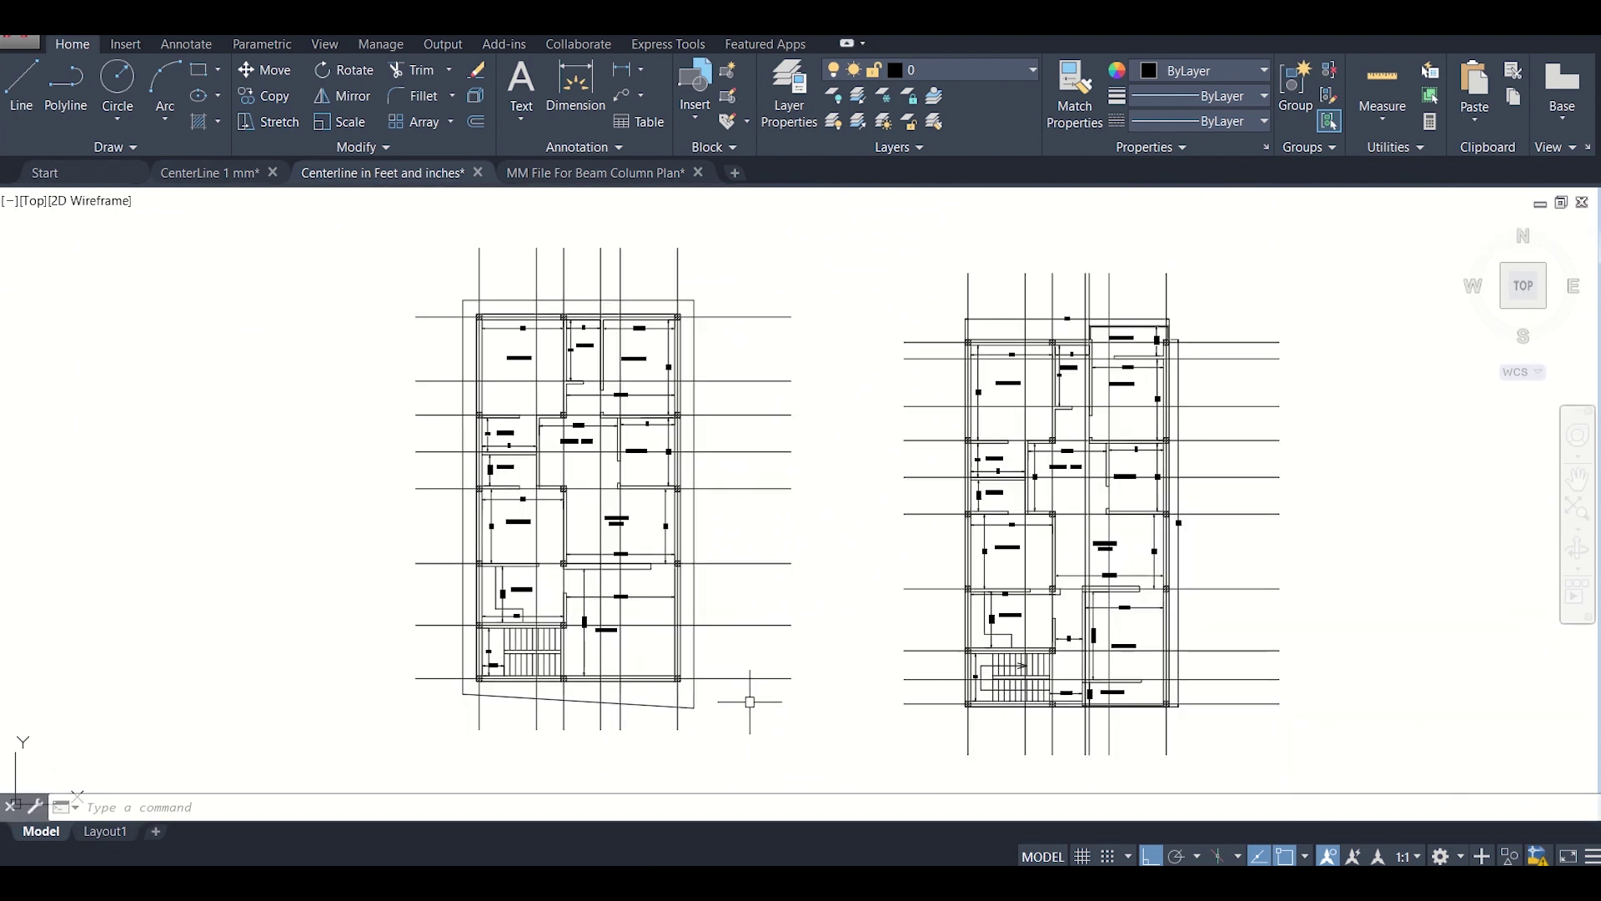
- In the MM File For Beam Column Plan drawing, confirm decimal units in millimetres with 0.0 precision
left_click(610, 170)
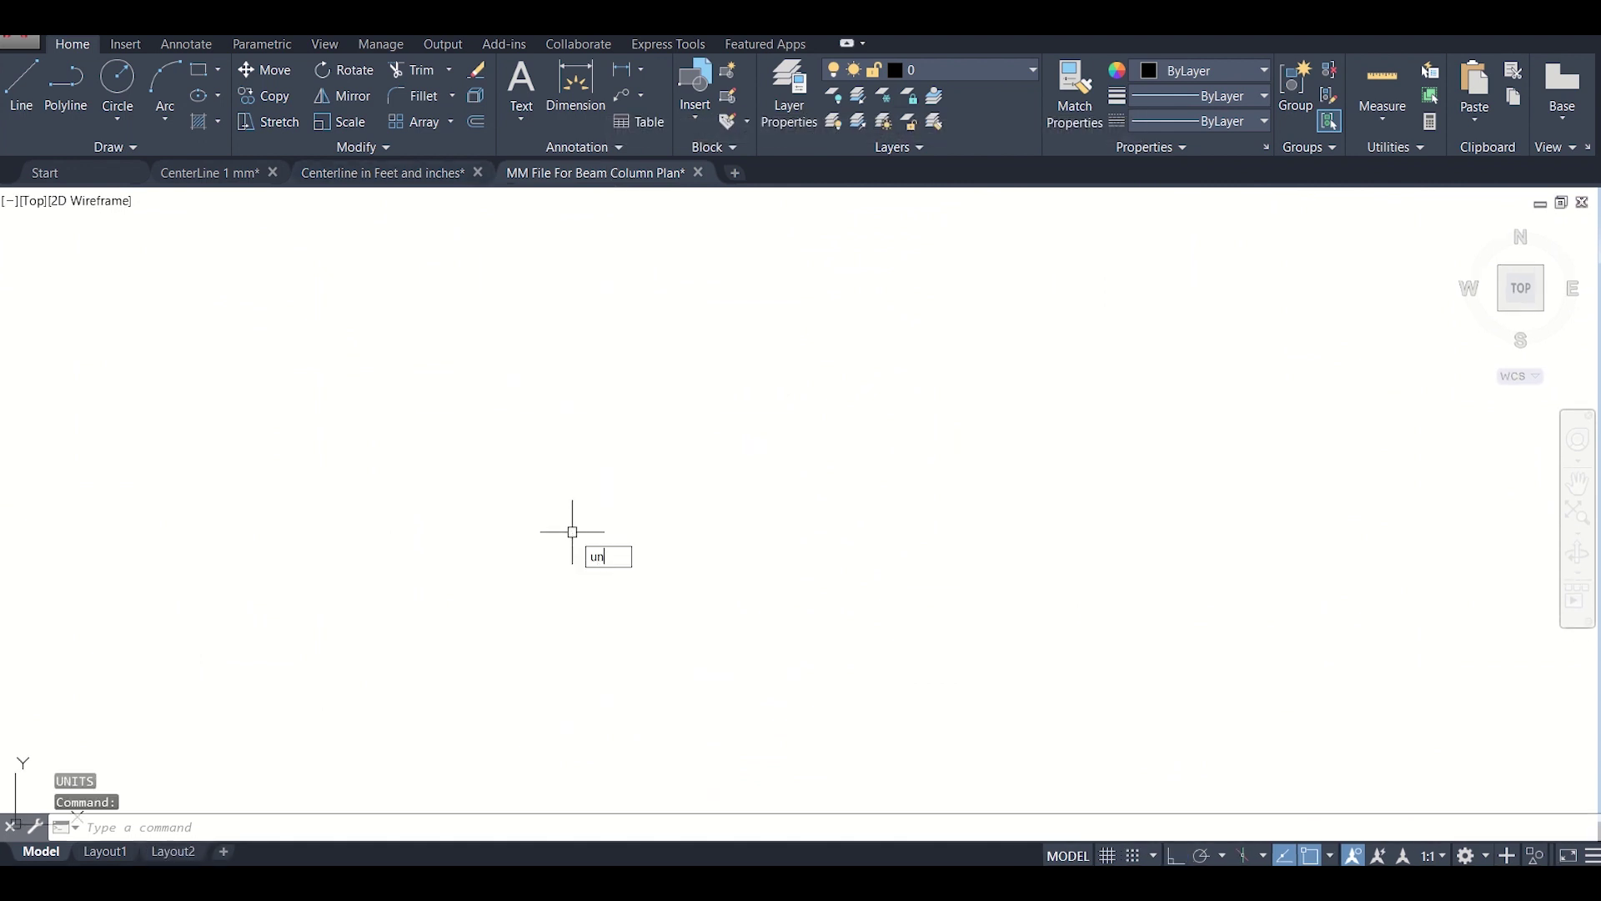
key("Return")
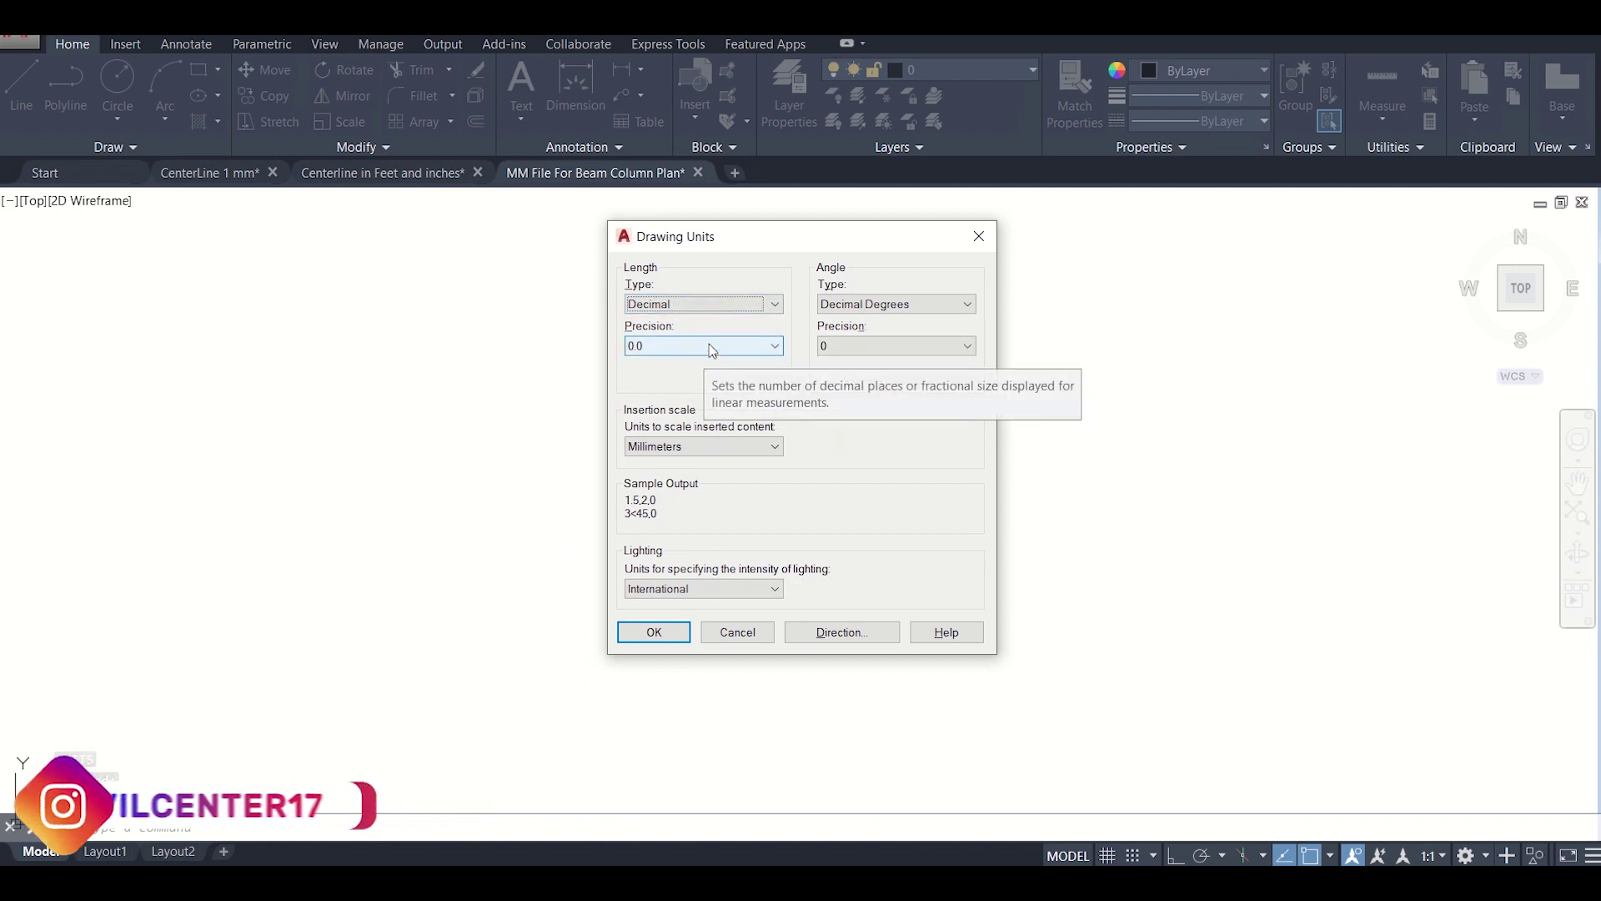
left_click(652, 633)
left_click(363, 178)
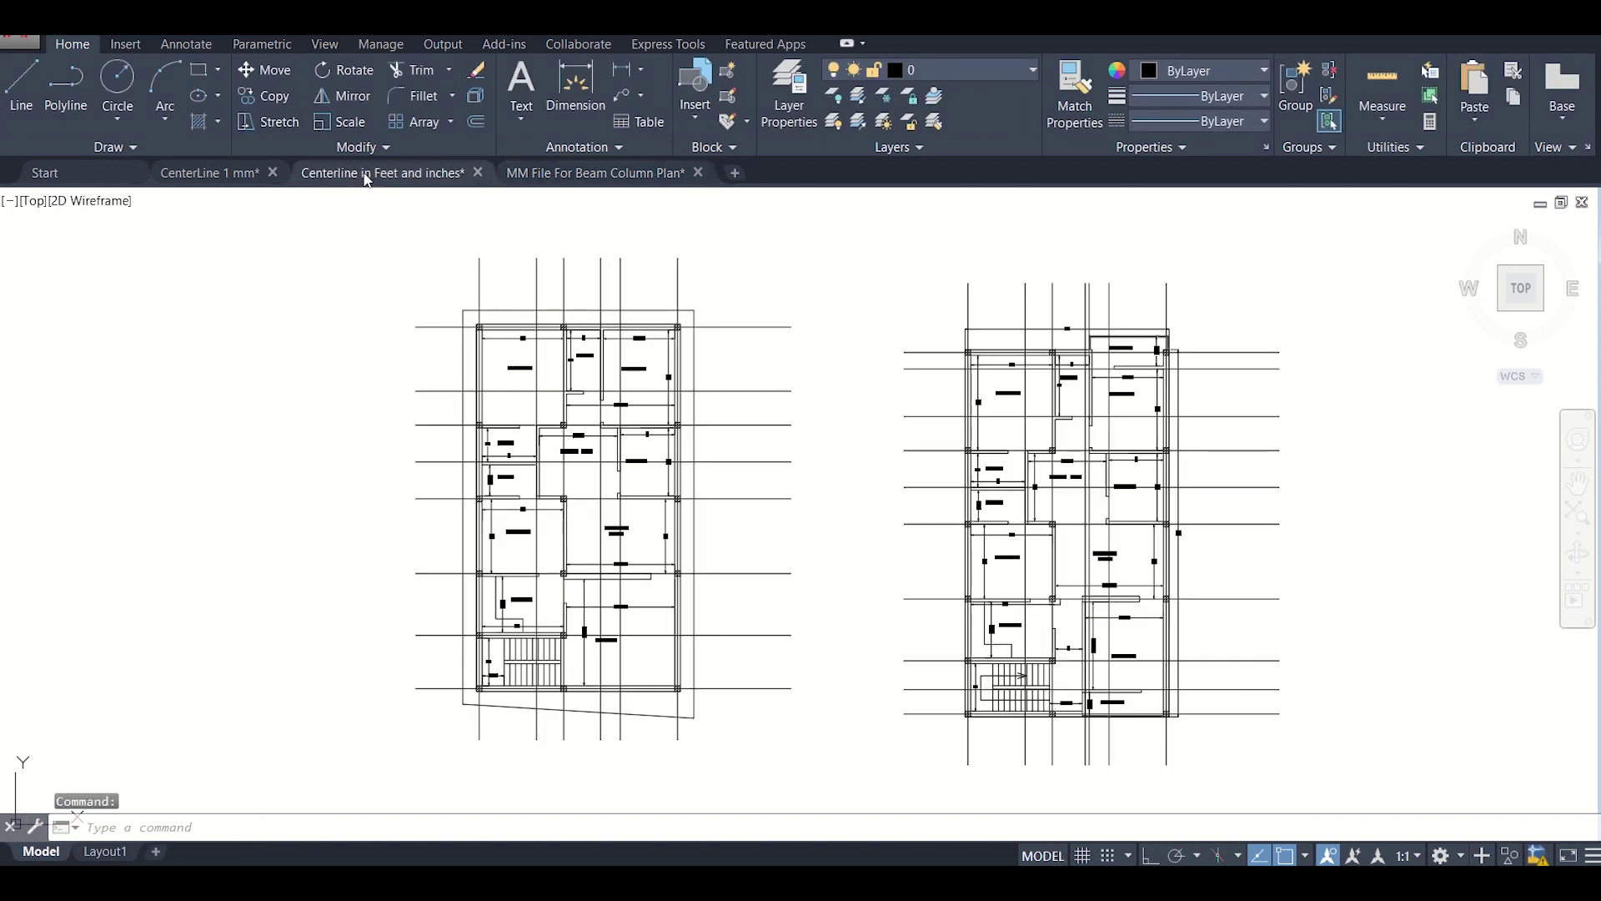
scroll(498, 337, "up", 5)
middle_click_drag(498, 338, 571, 444)
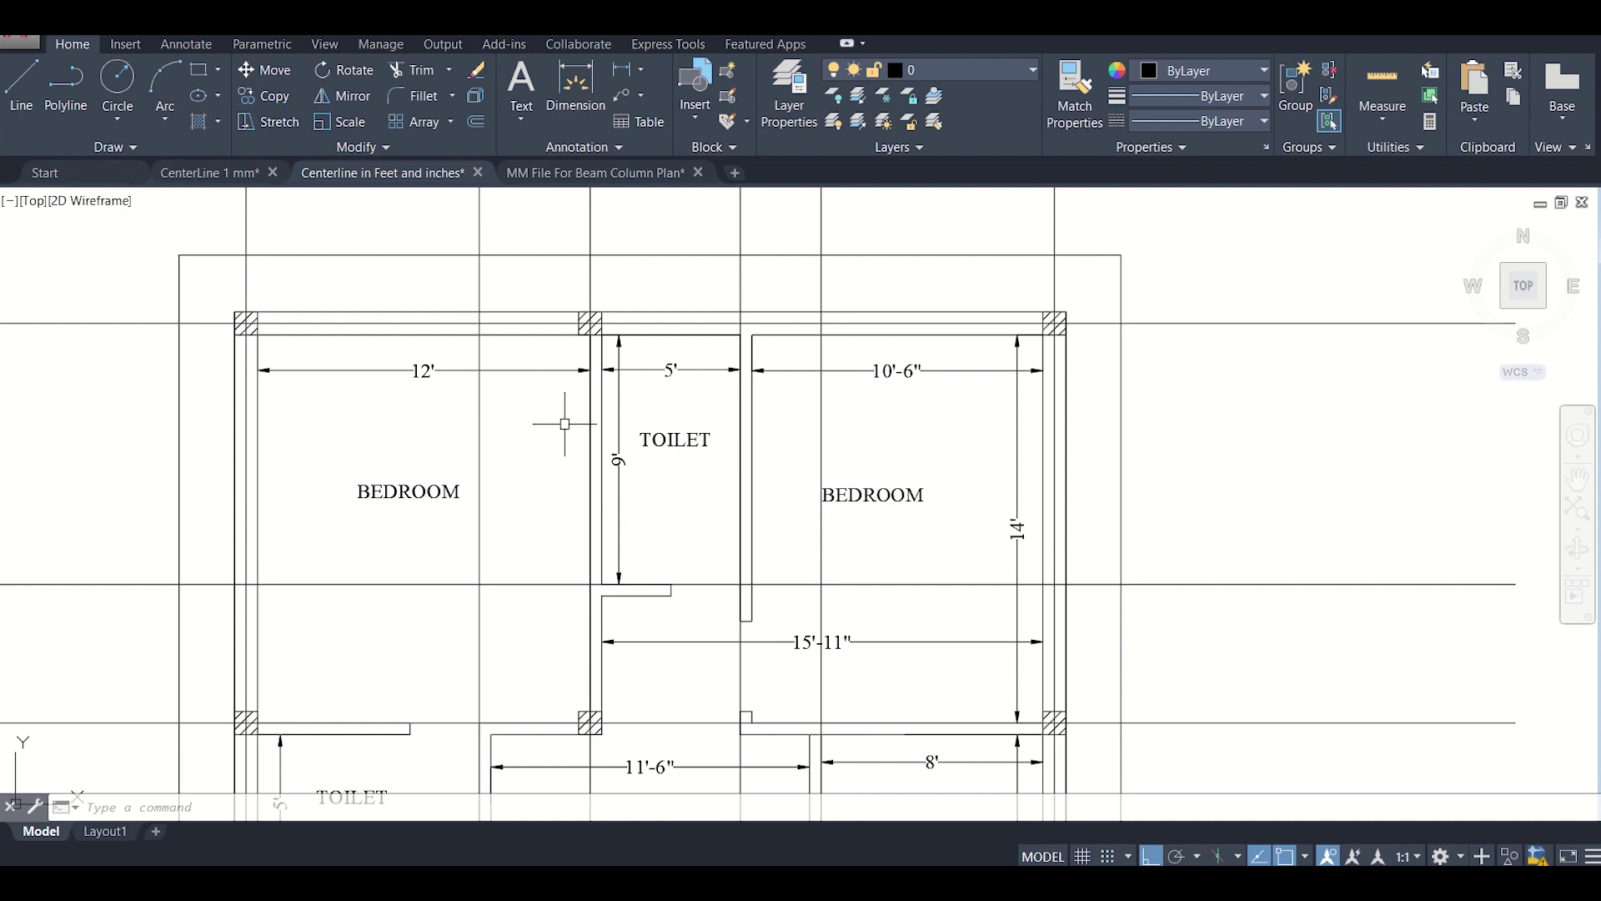
scroll(565, 424, "down", 5)
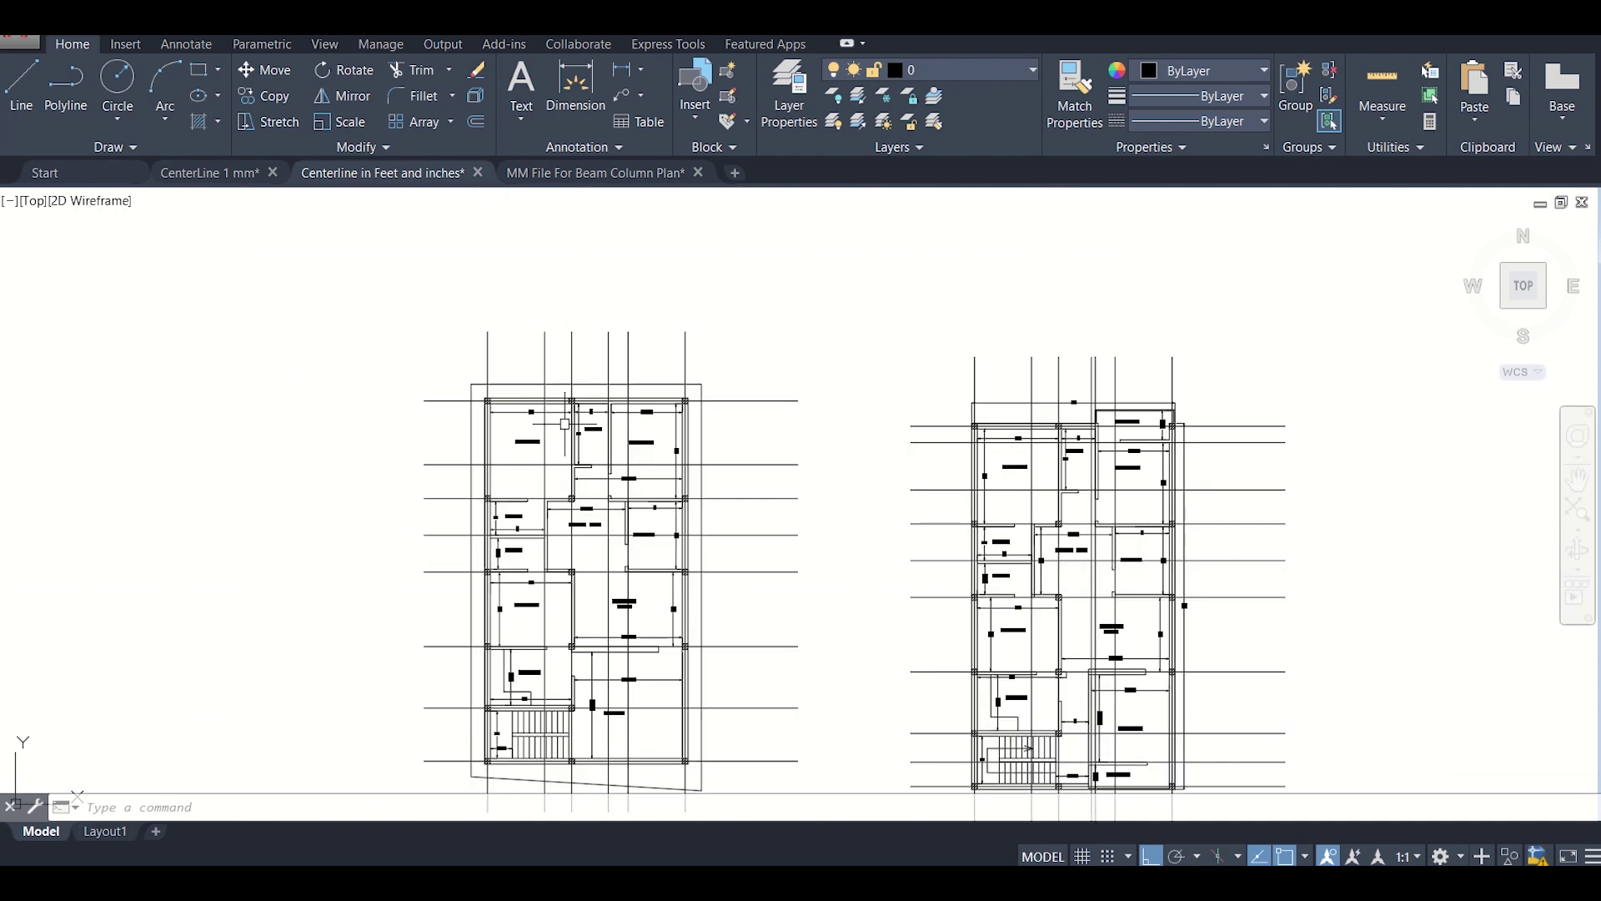
scroll(565, 423, "up", 5)
middle_click_drag(558, 414, 534, 328)
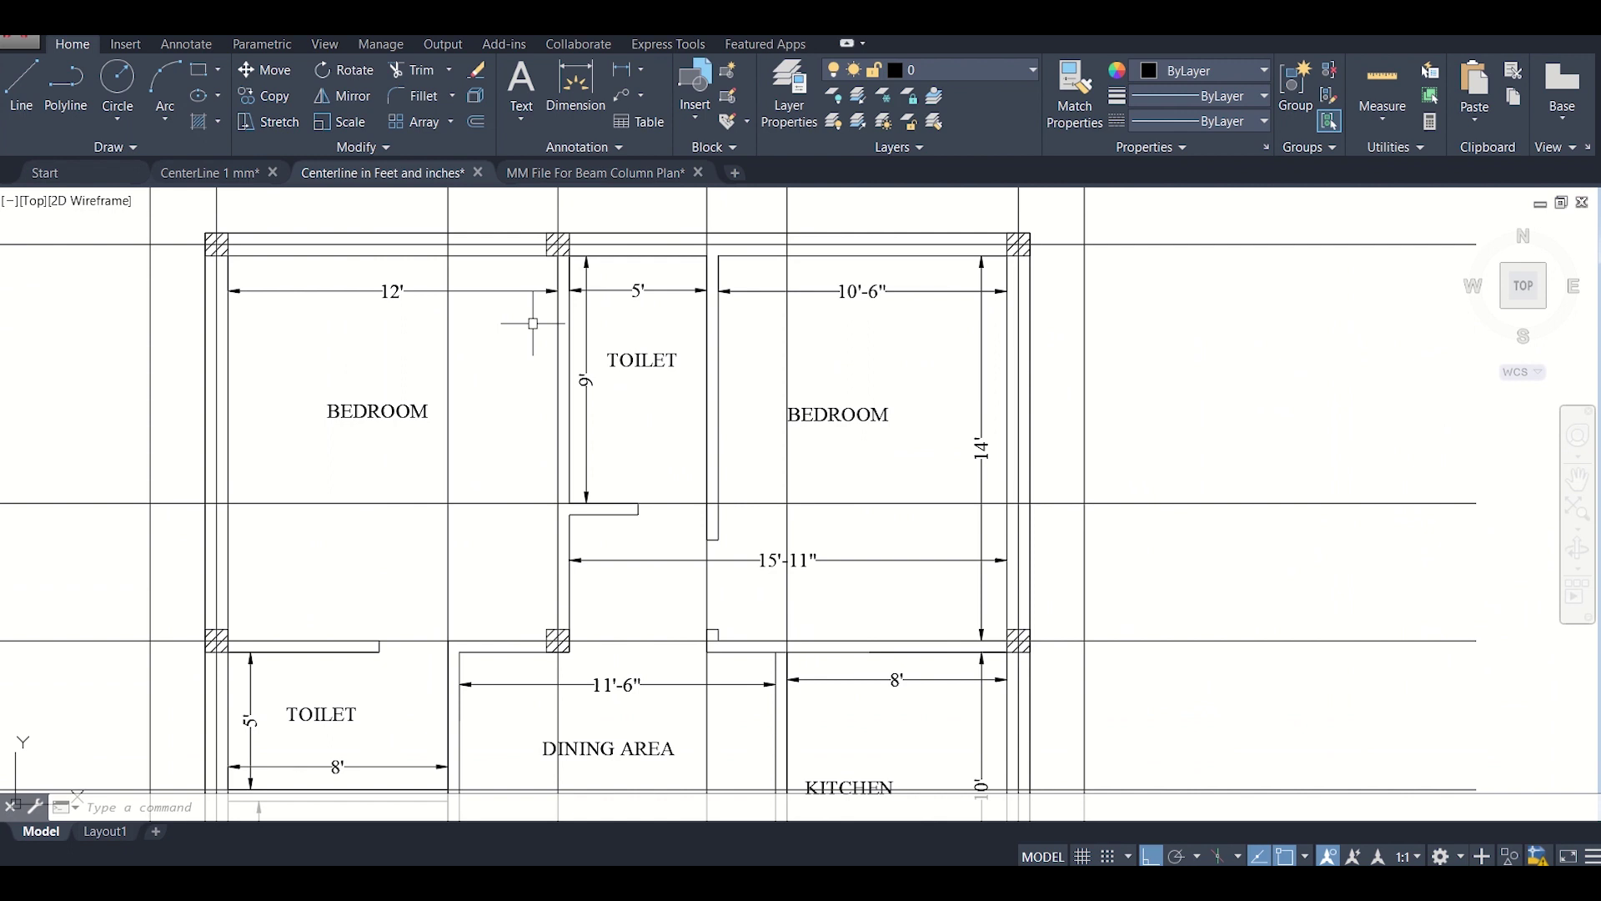
scroll(534, 326, "down", 6)
right_click(544, 334)
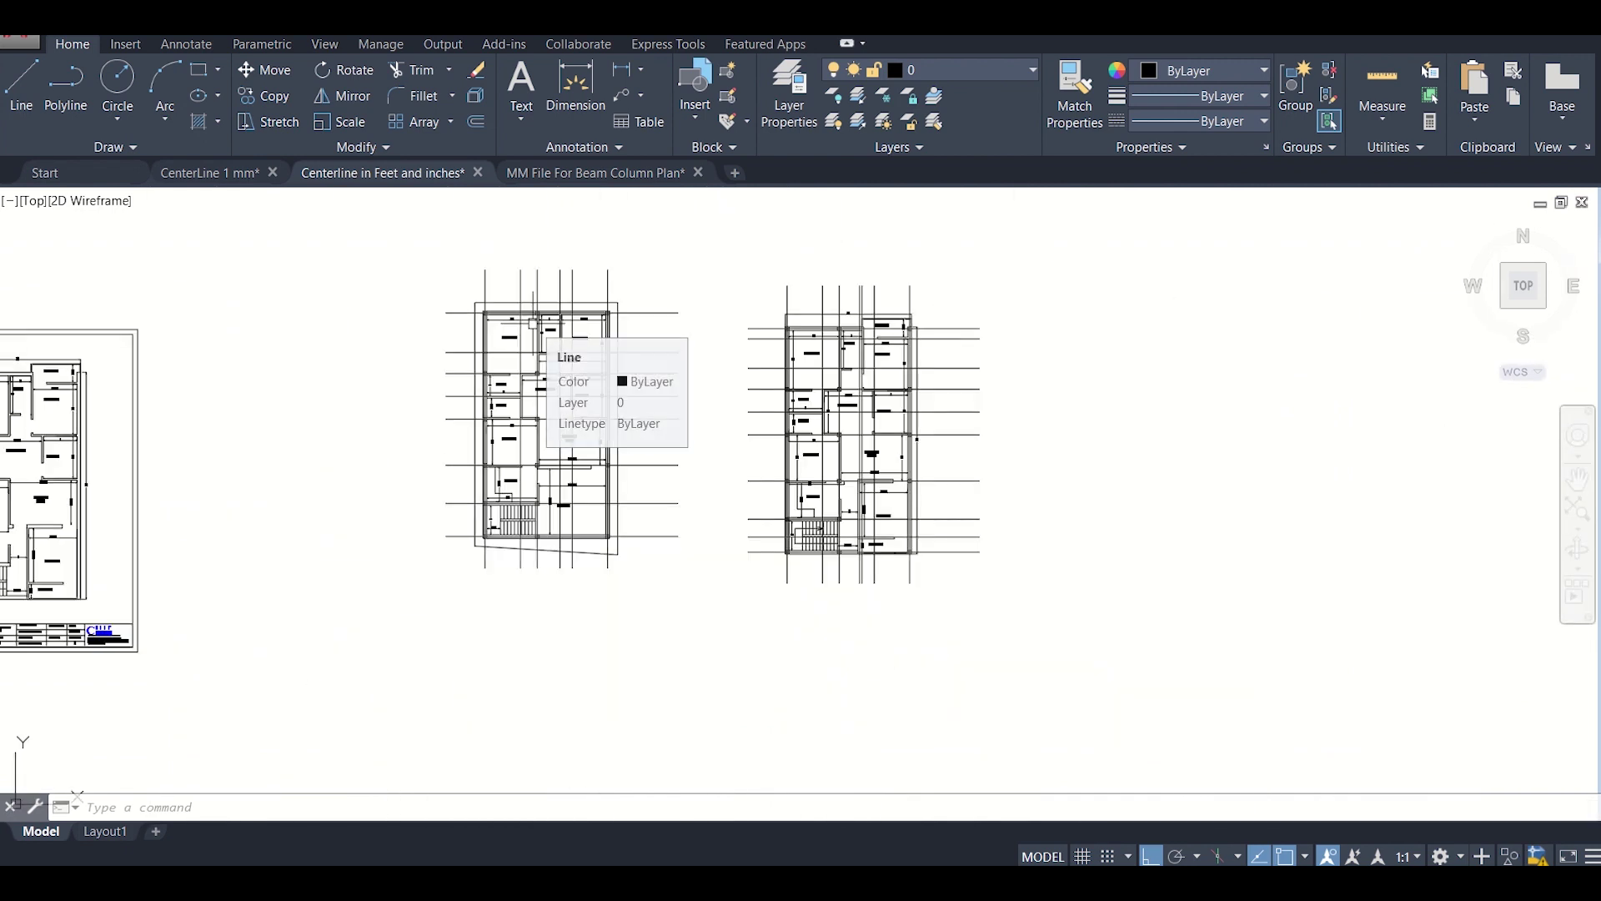
left_click(576, 375)
left_click_drag(571, 340, 599, 363)
scroll(599, 363, "up", 2)
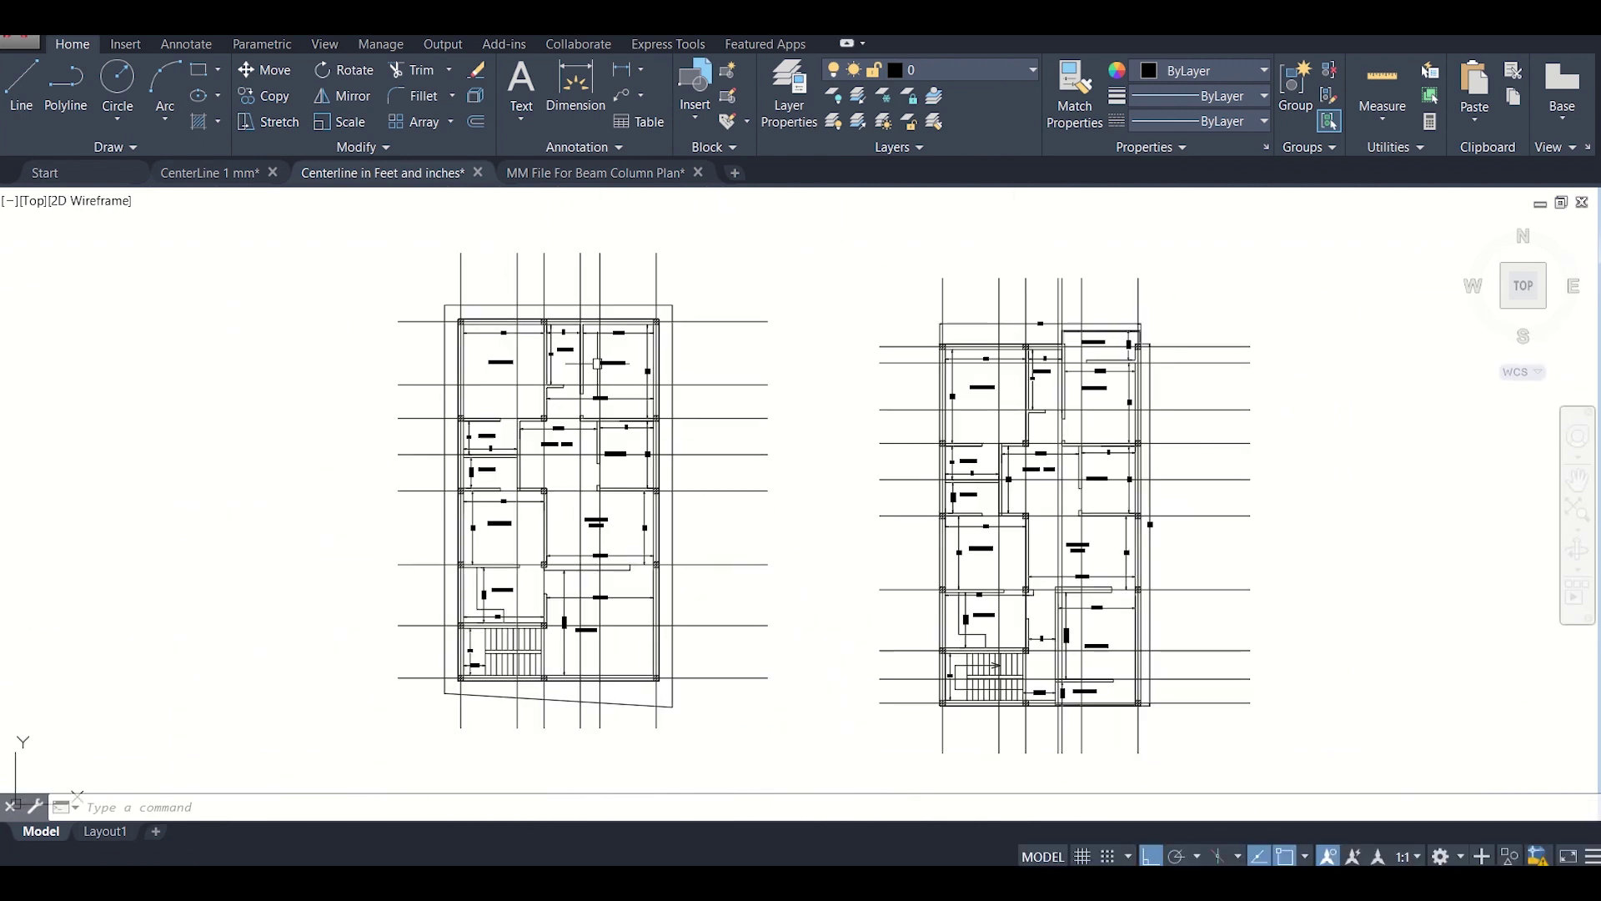
left_click(588, 173)
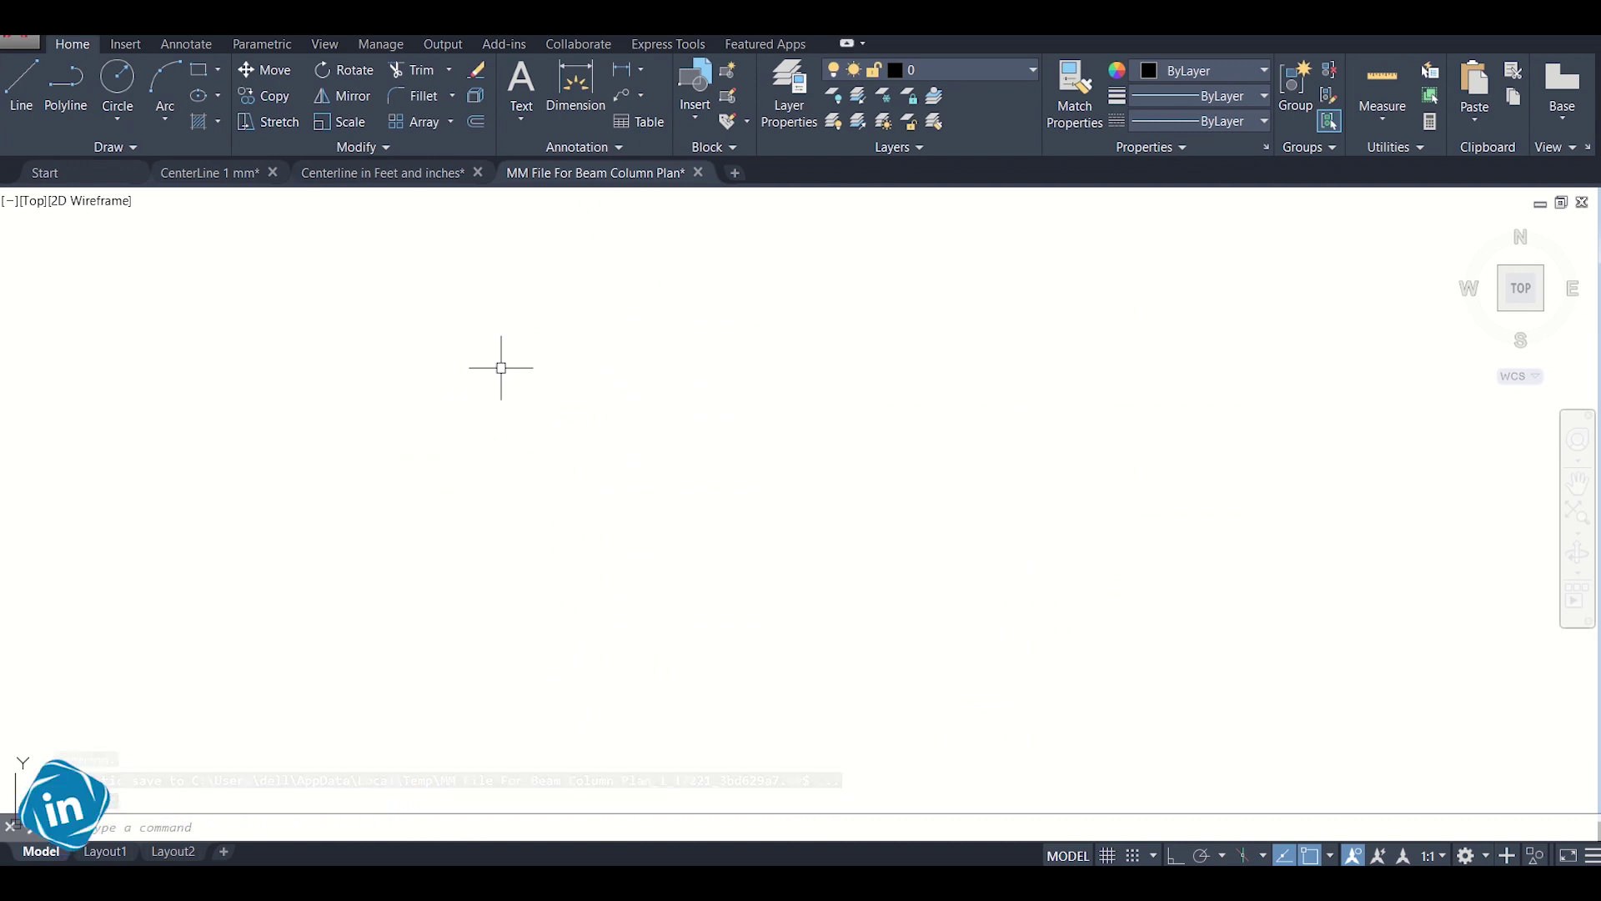
- Create a new text style named T75 from the Annotate tab's text style settings
left_click(182, 48)
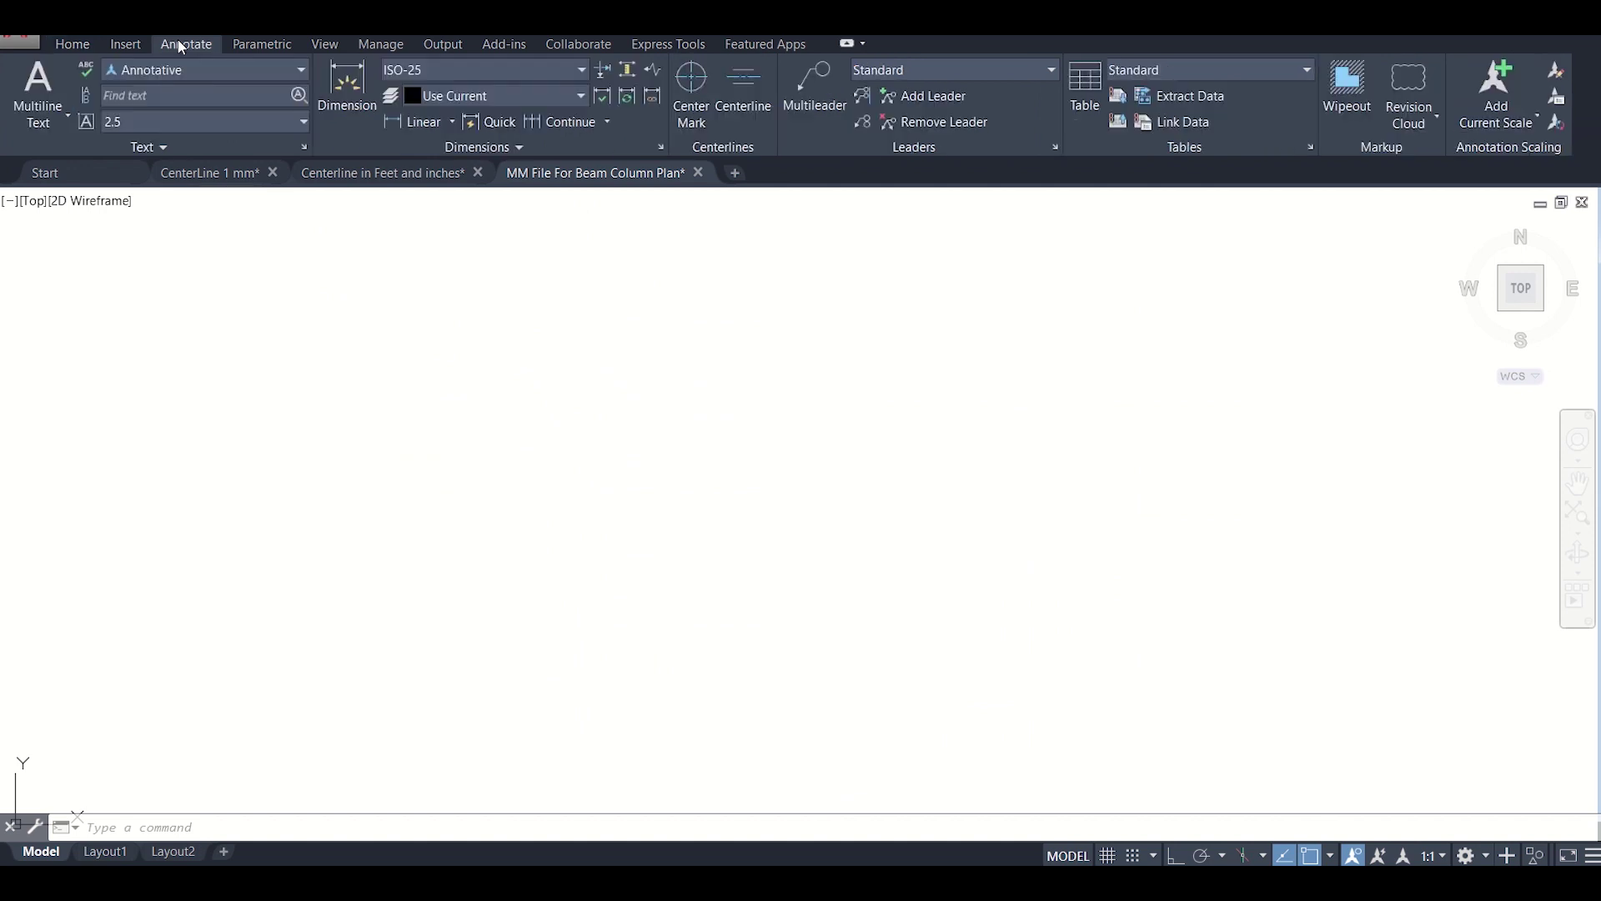
left_click(304, 149)
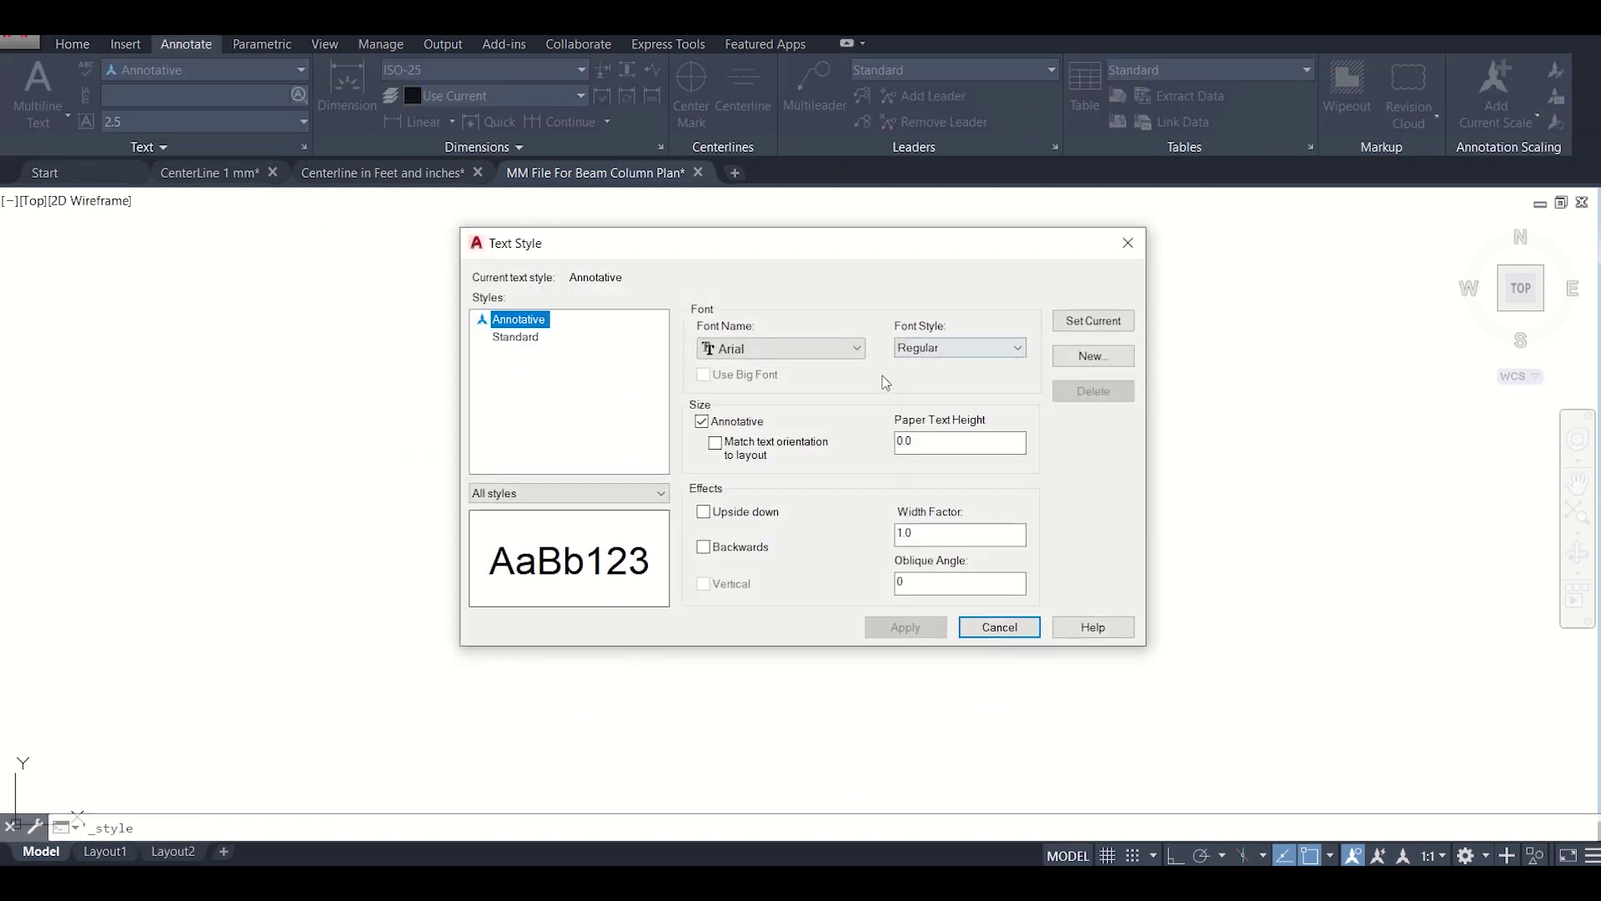
left_click(1078, 359)
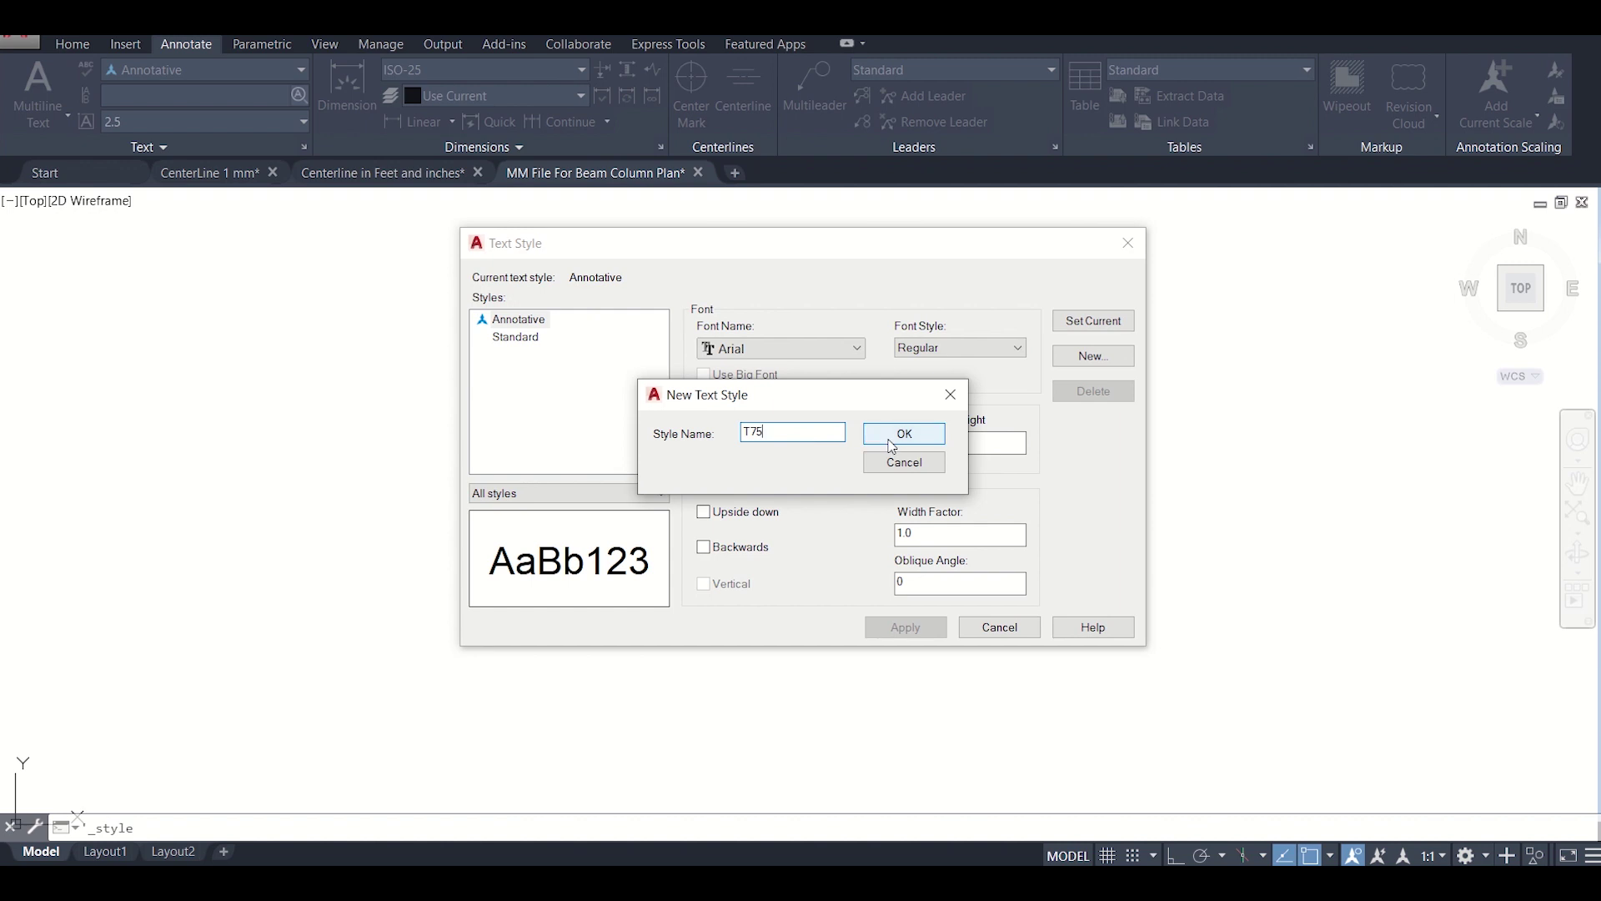
left_click(896, 440)
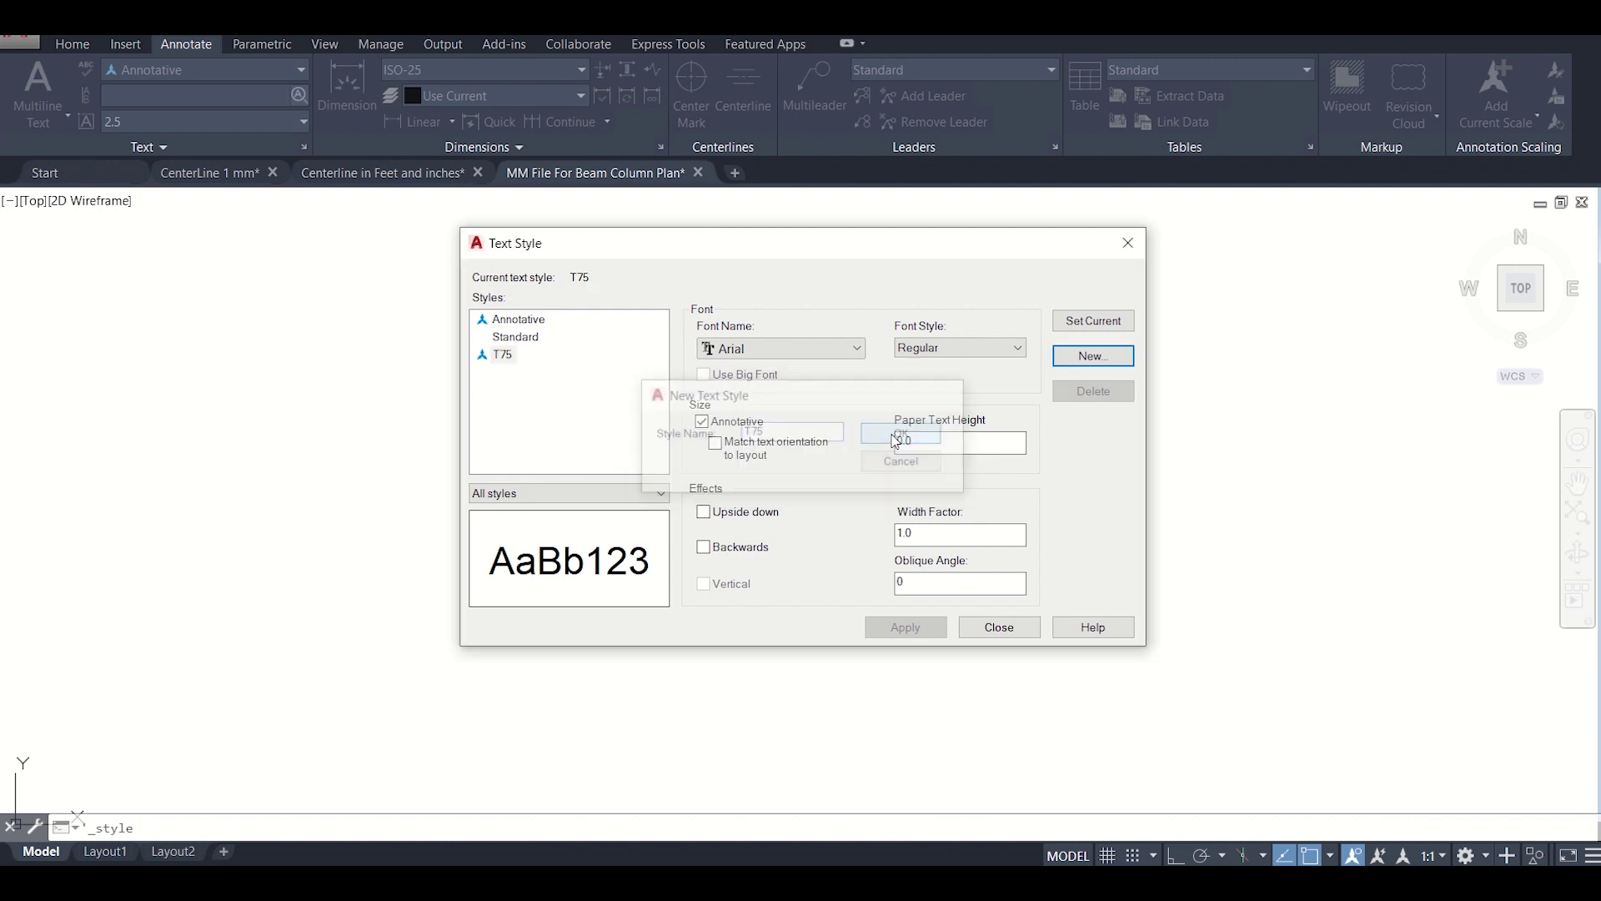
- Set T75's font to Times New Roman and clear its paper text height
left_click(811, 350)
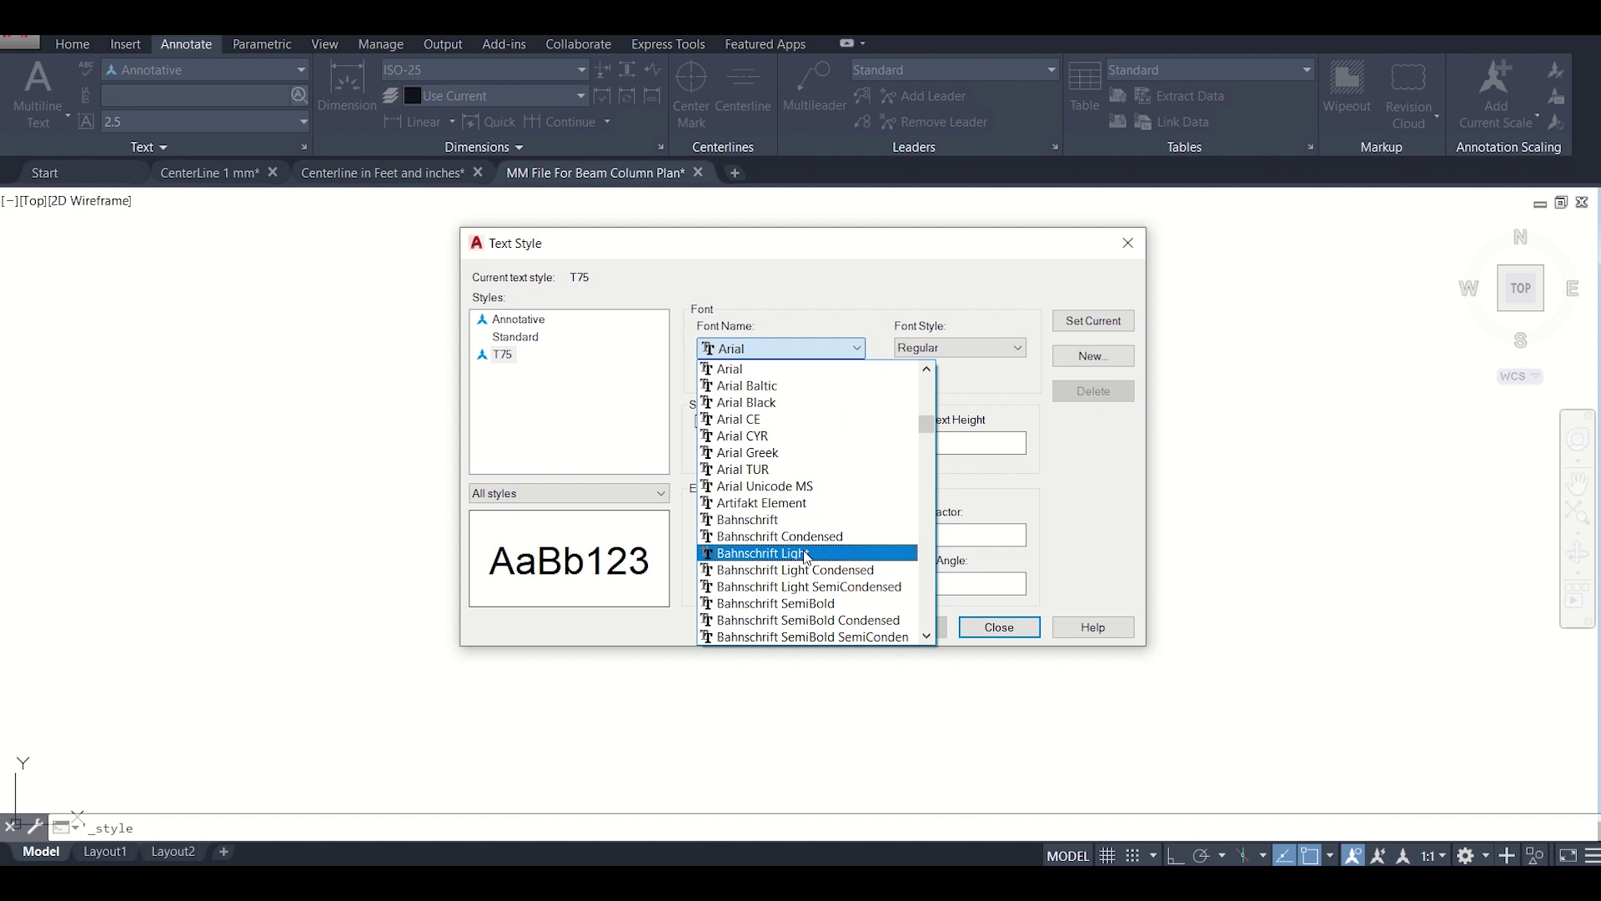
key("t")
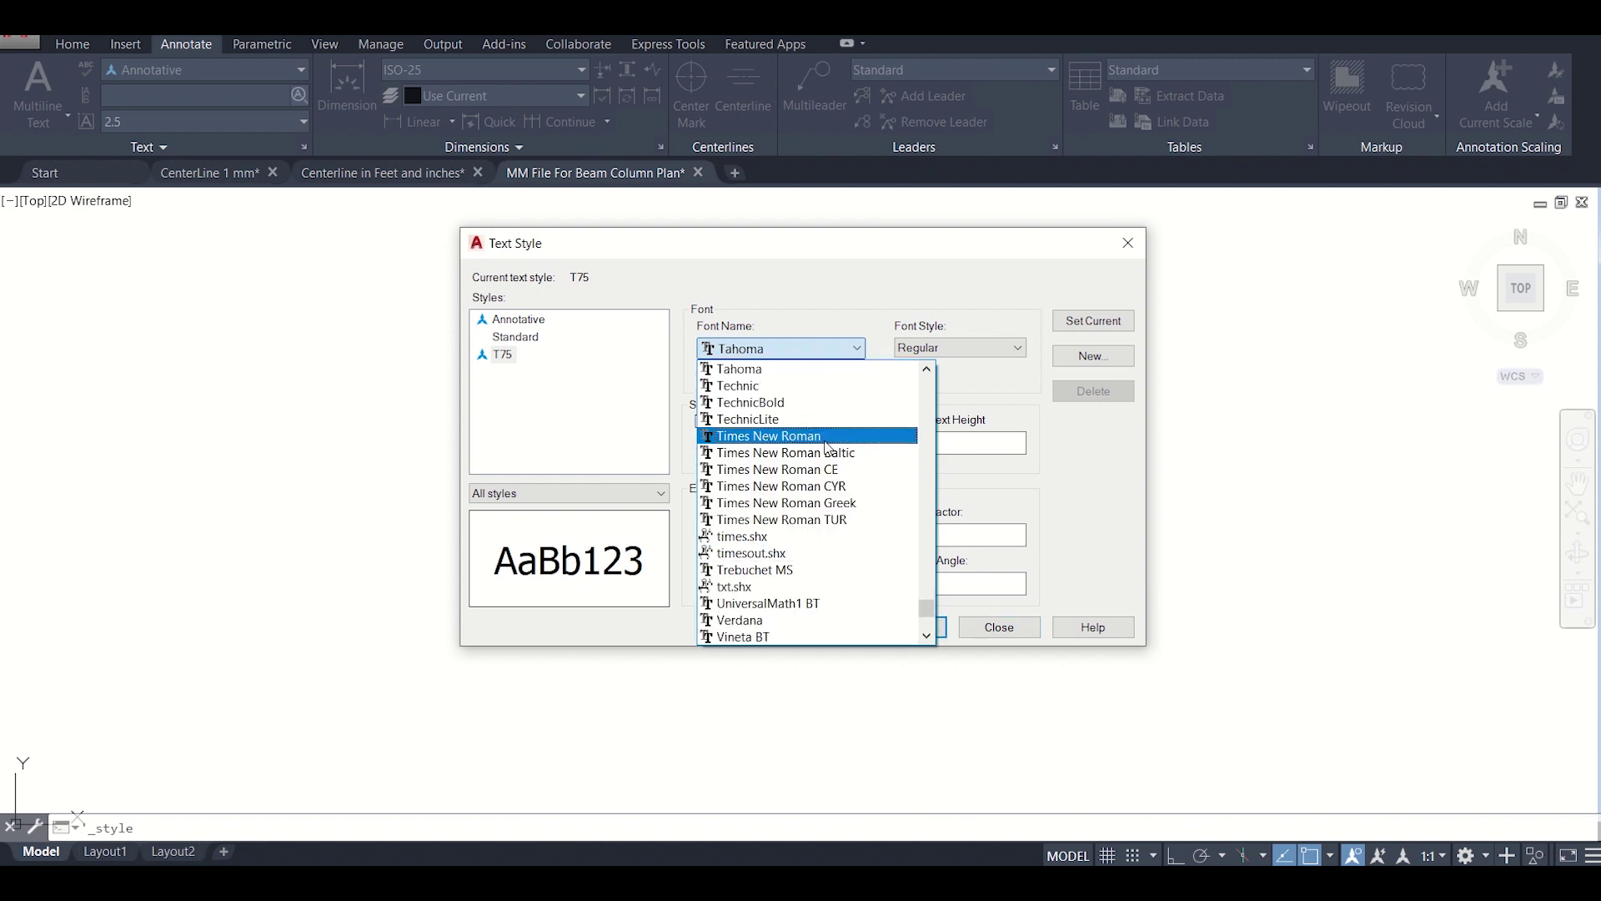
left_click(772, 433)
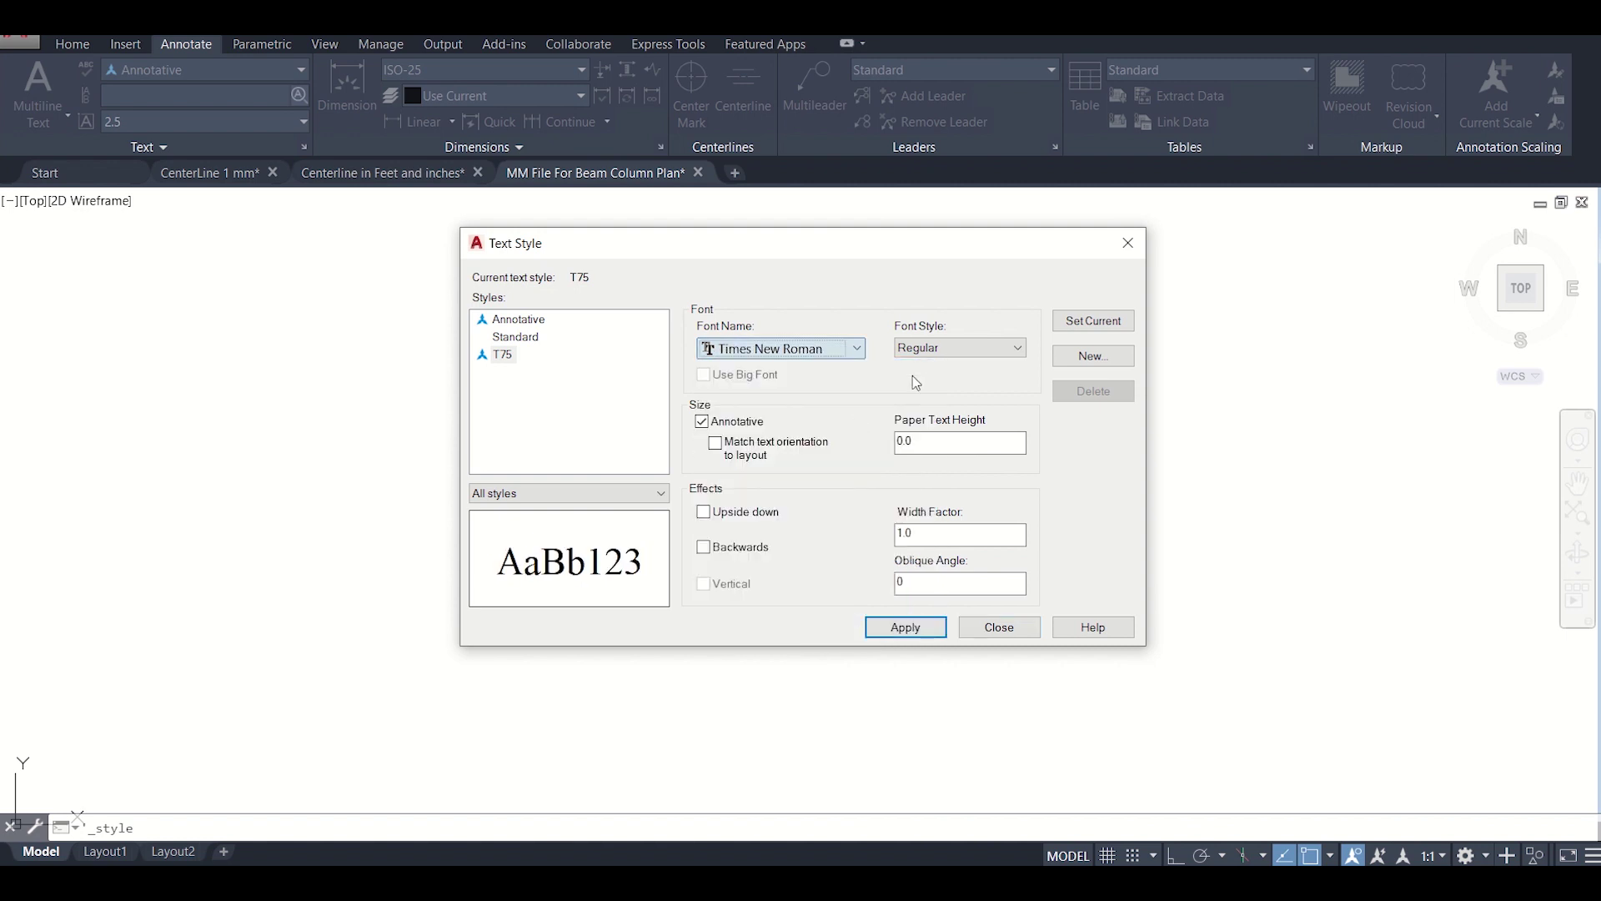
double_click(940, 442)
key("BackSpace")
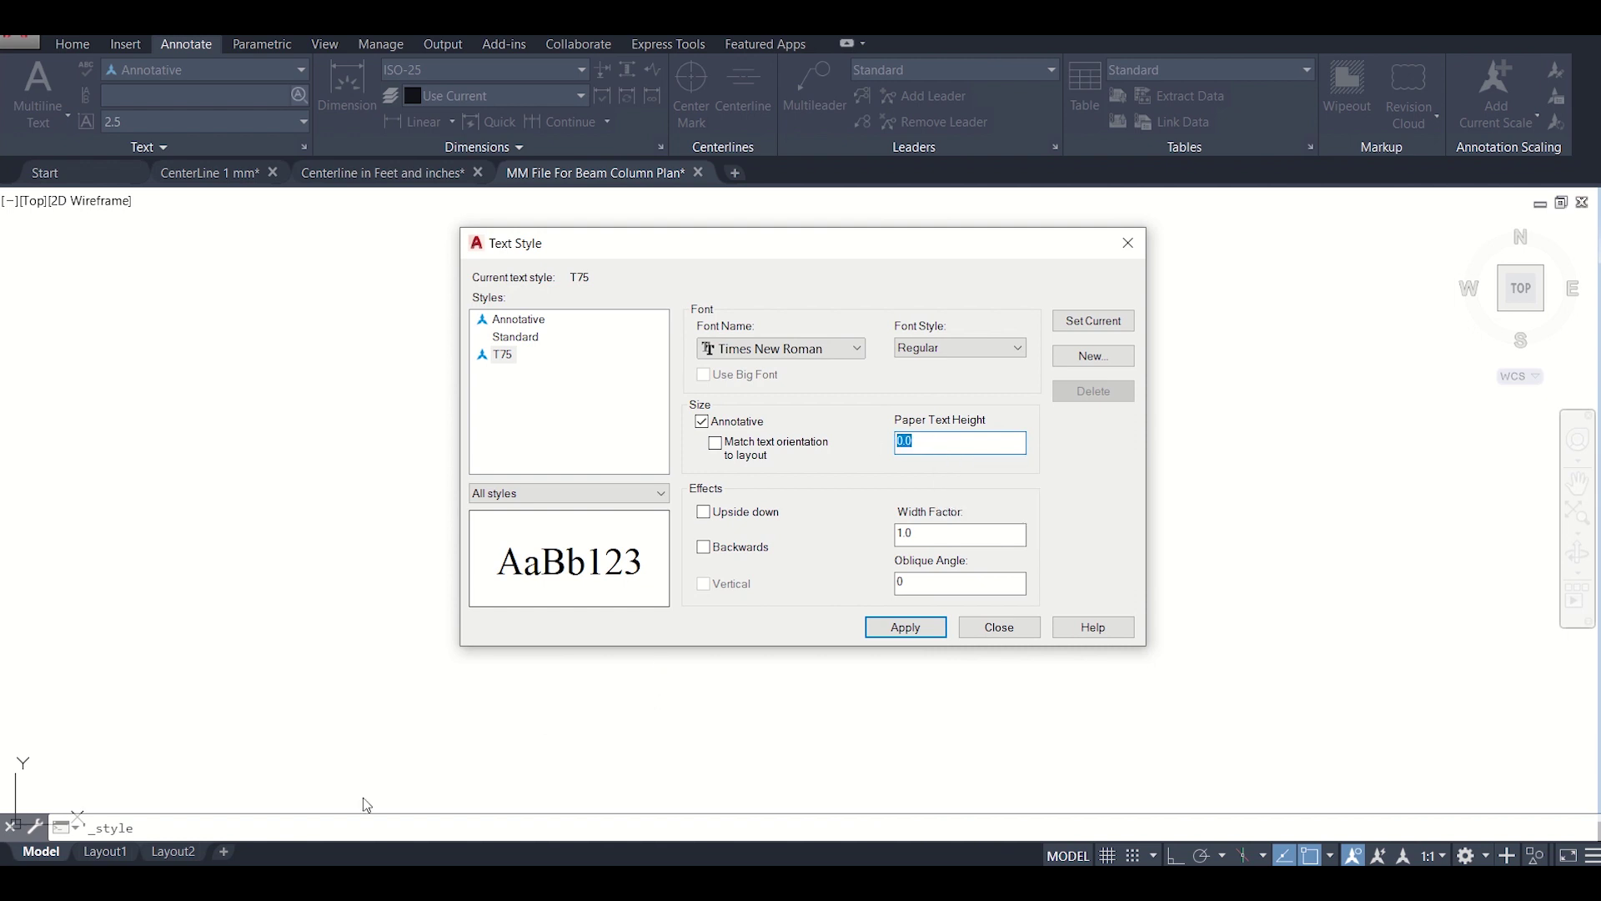
key("alt+Tab")
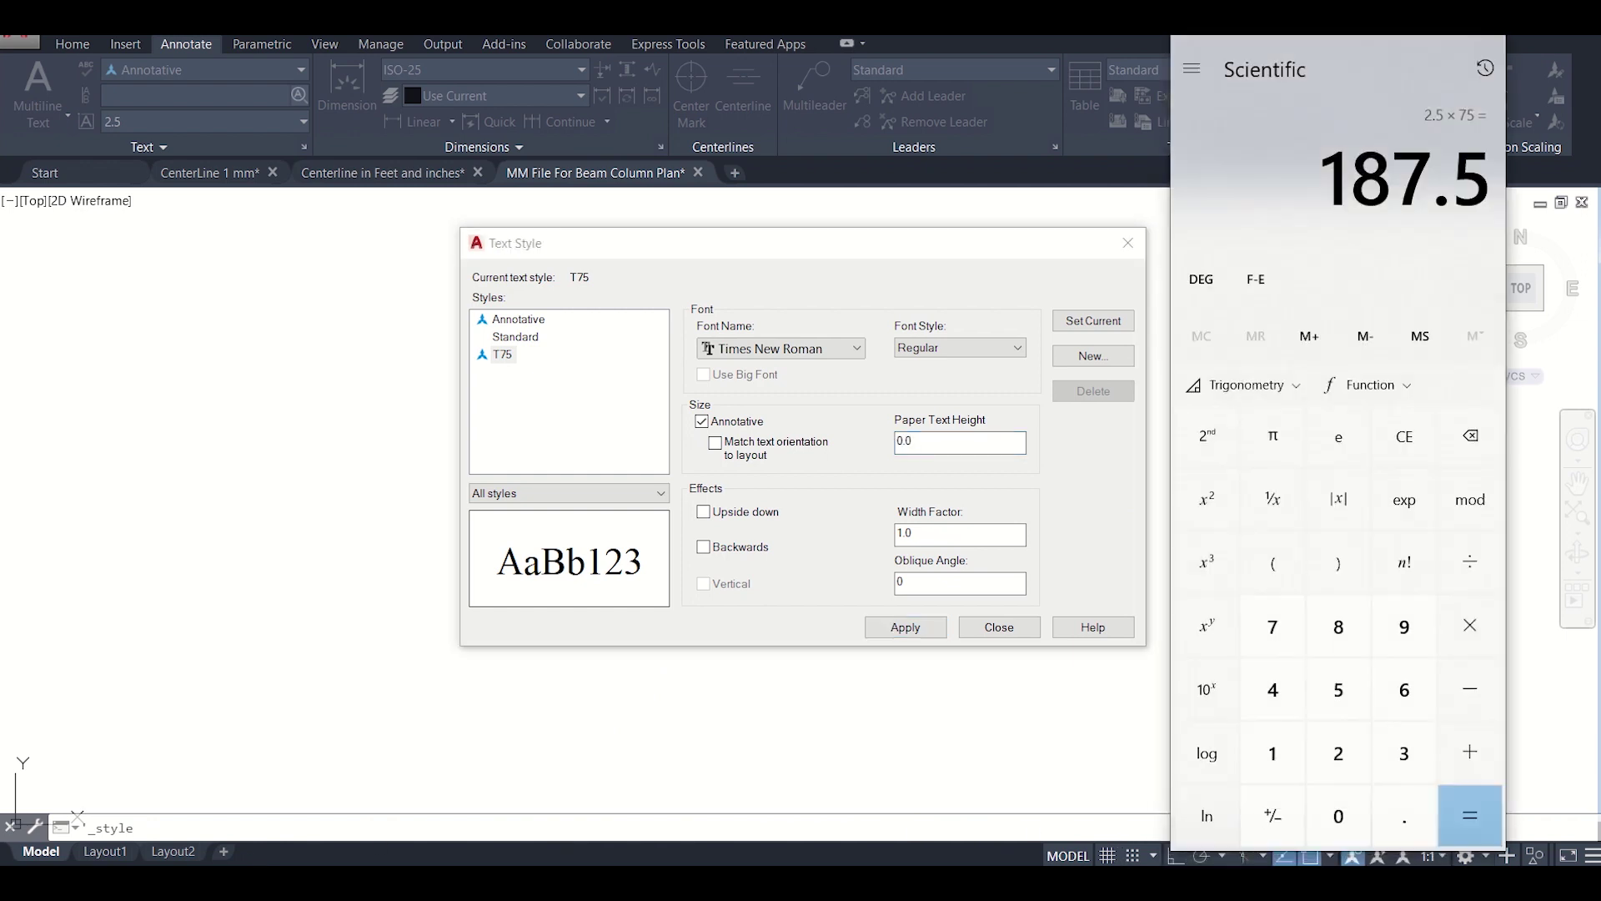
left_click(1353, 763)
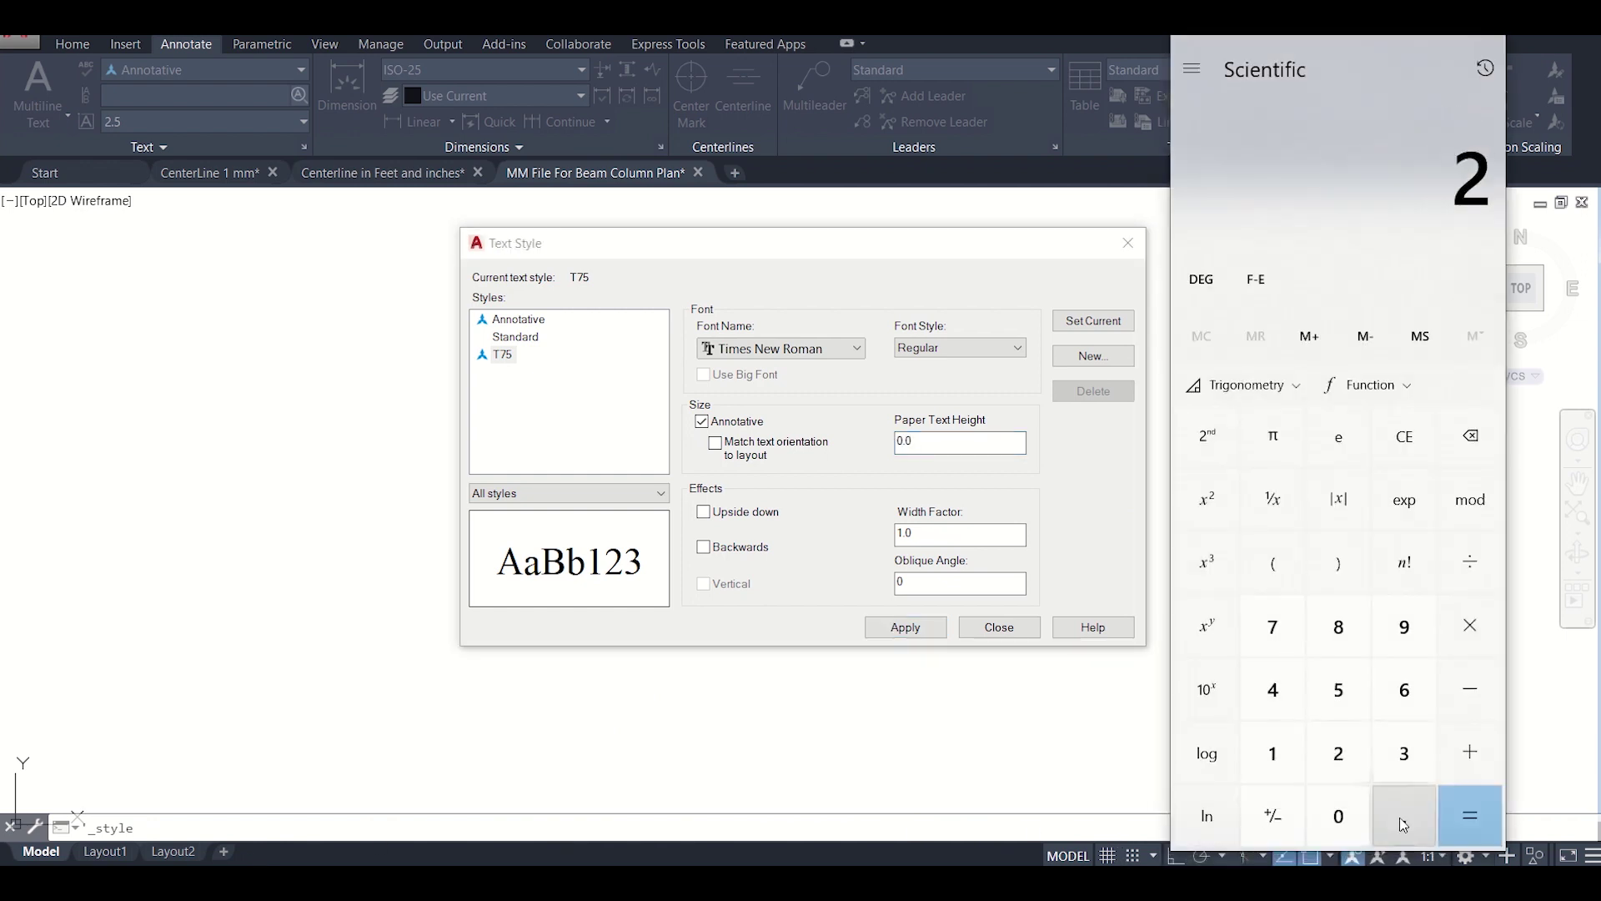
left_click(1405, 816)
left_click(1339, 690)
left_click(1471, 626)
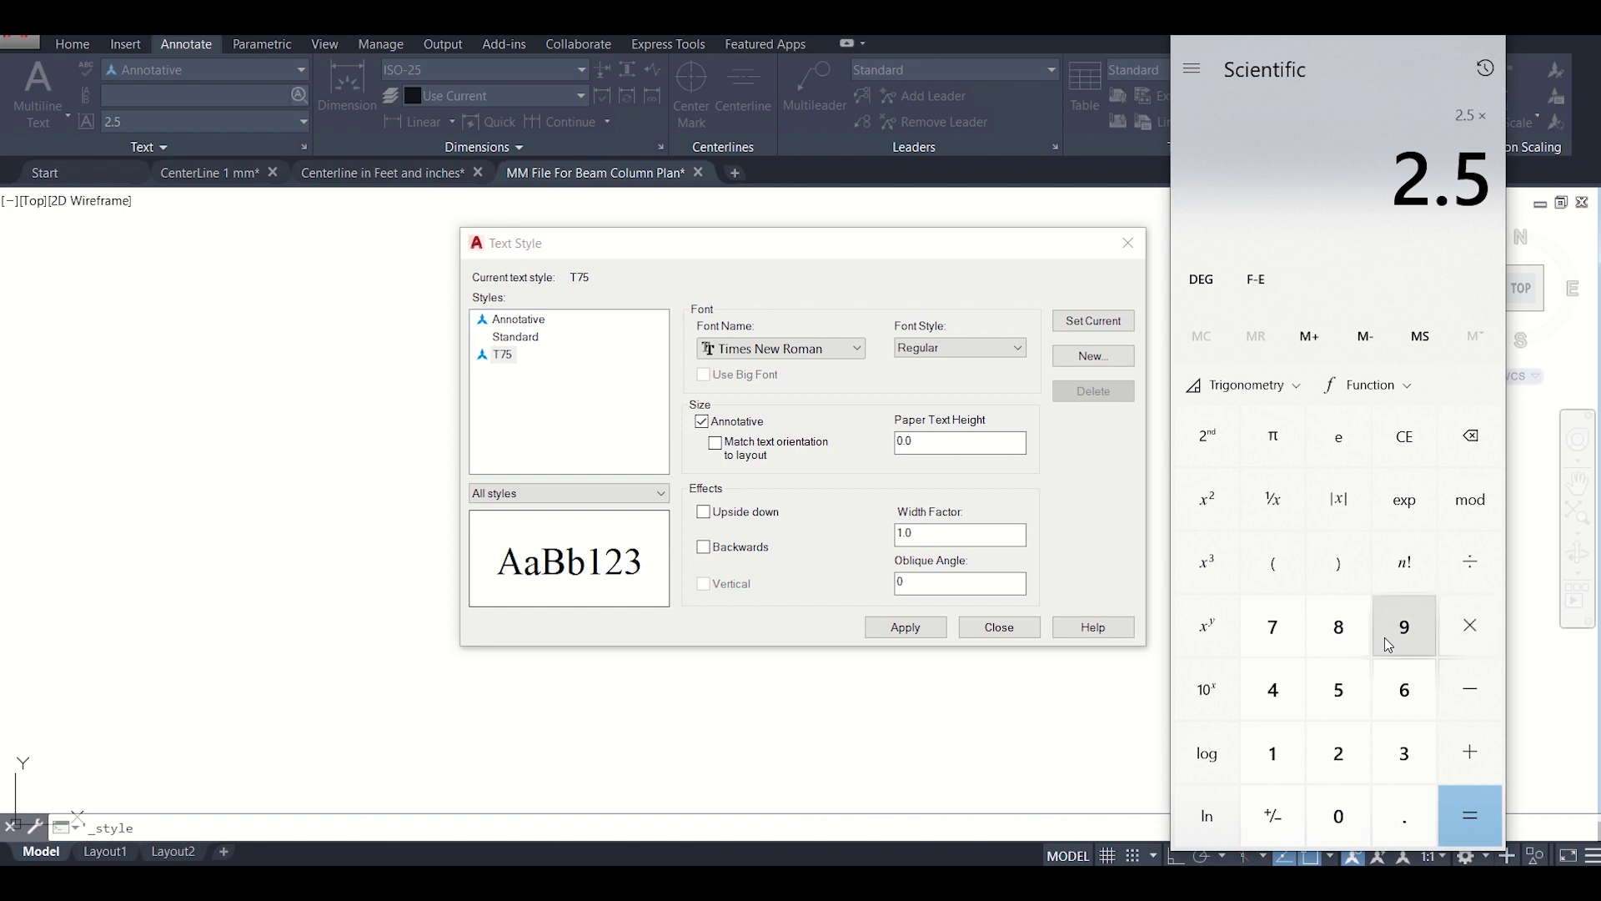
left_click(1273, 626)
left_click(1339, 690)
left_click(1470, 817)
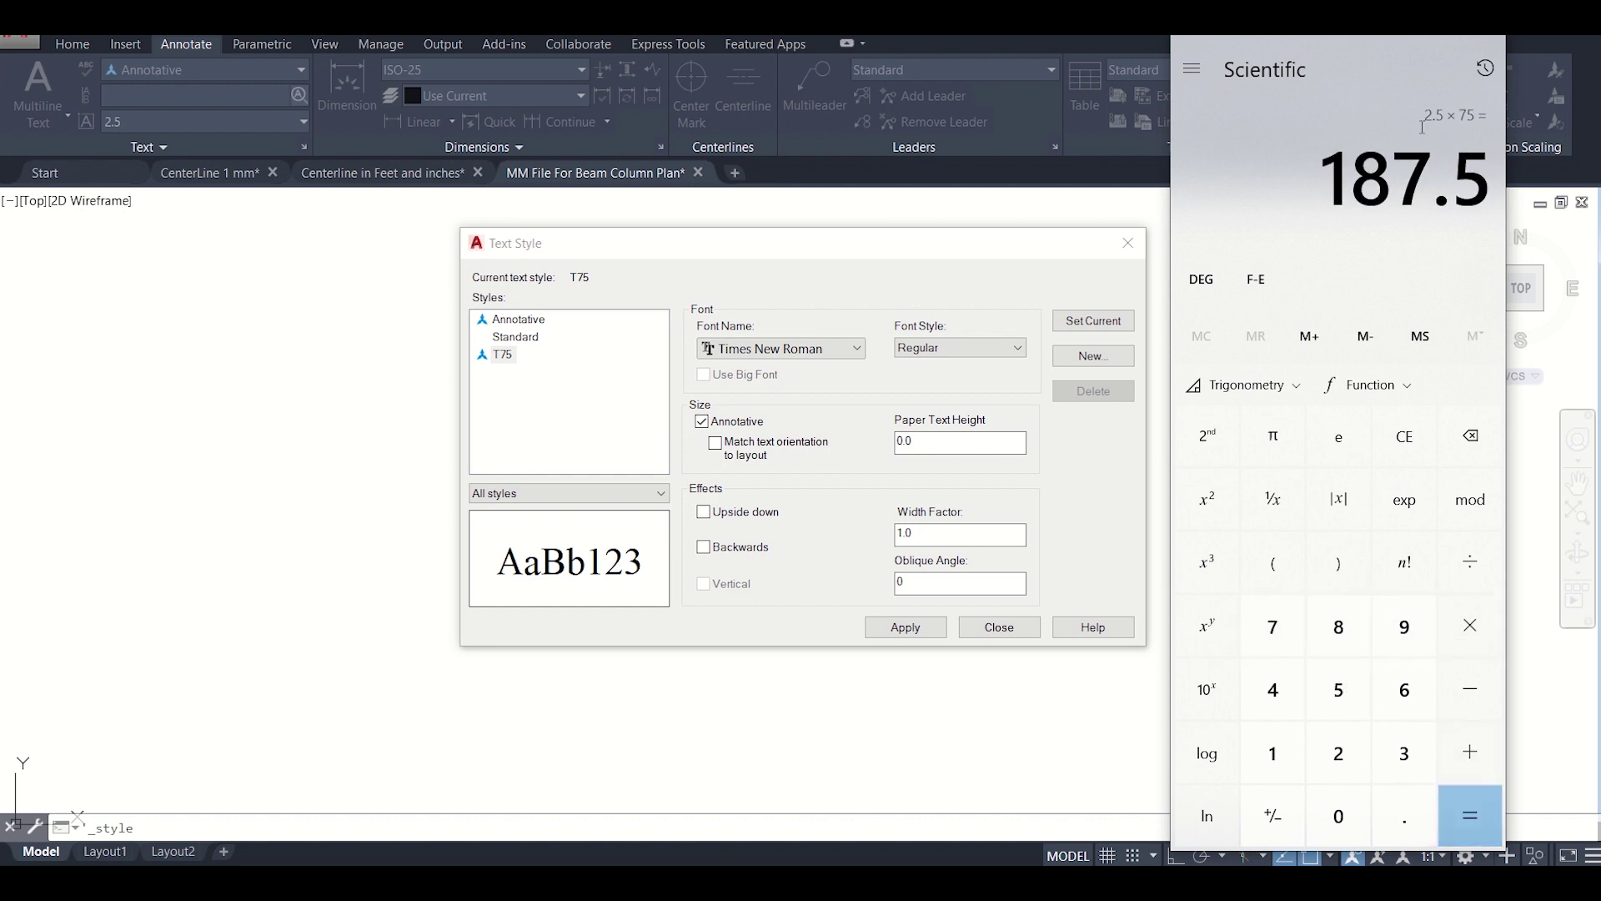
left_click(1400, 45)
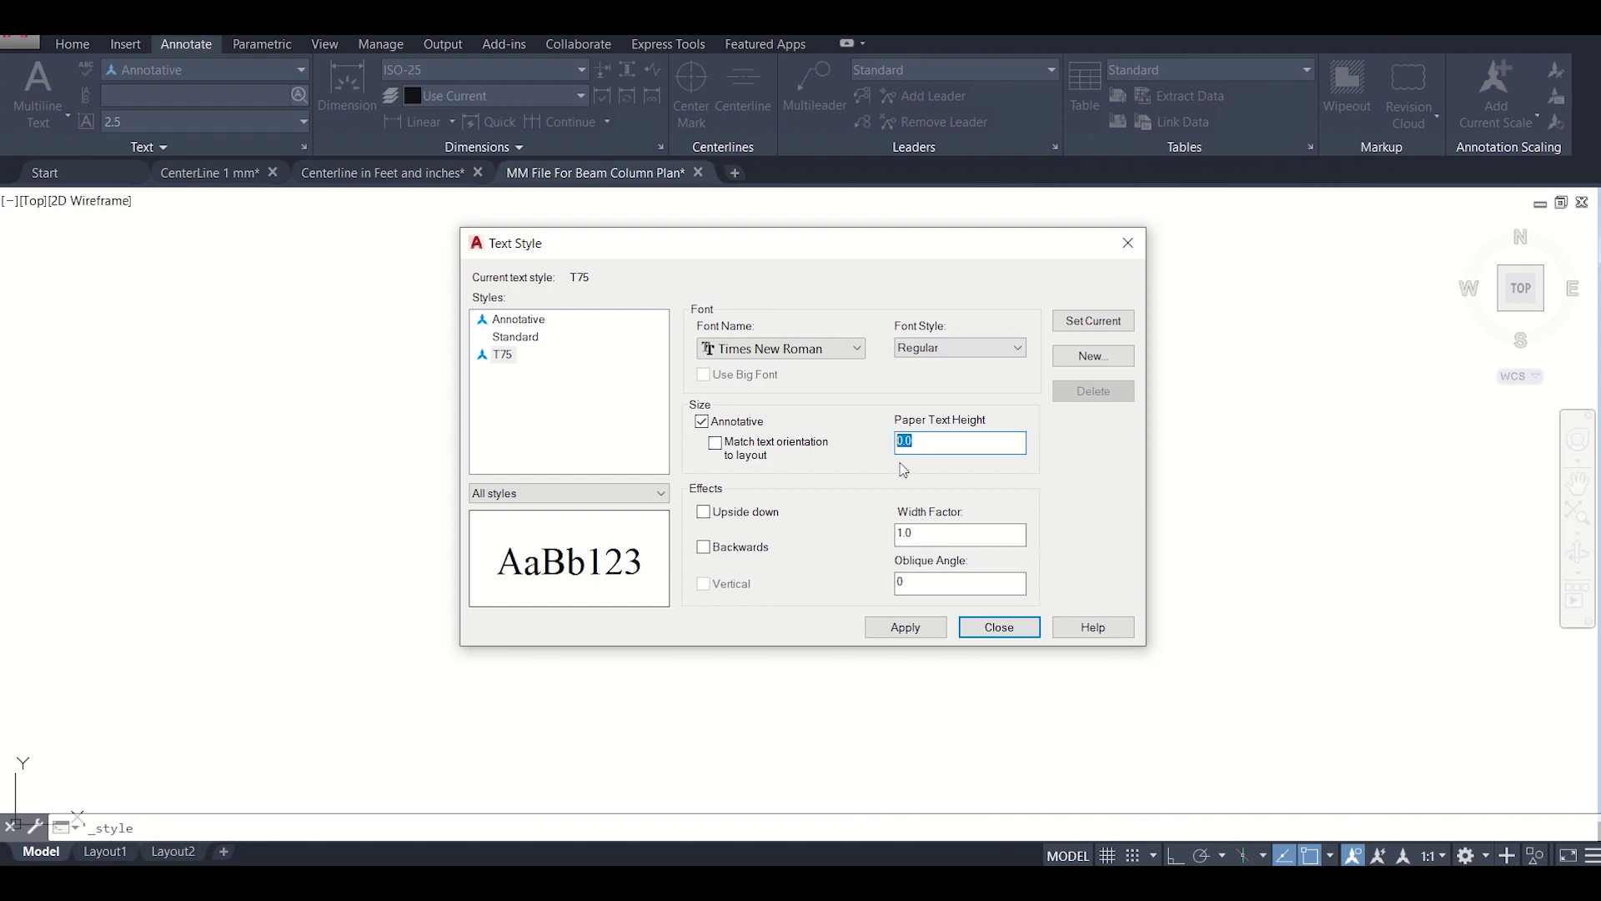
- Enter 200 as T75's paper text height and make T75 the current text style
type("200")
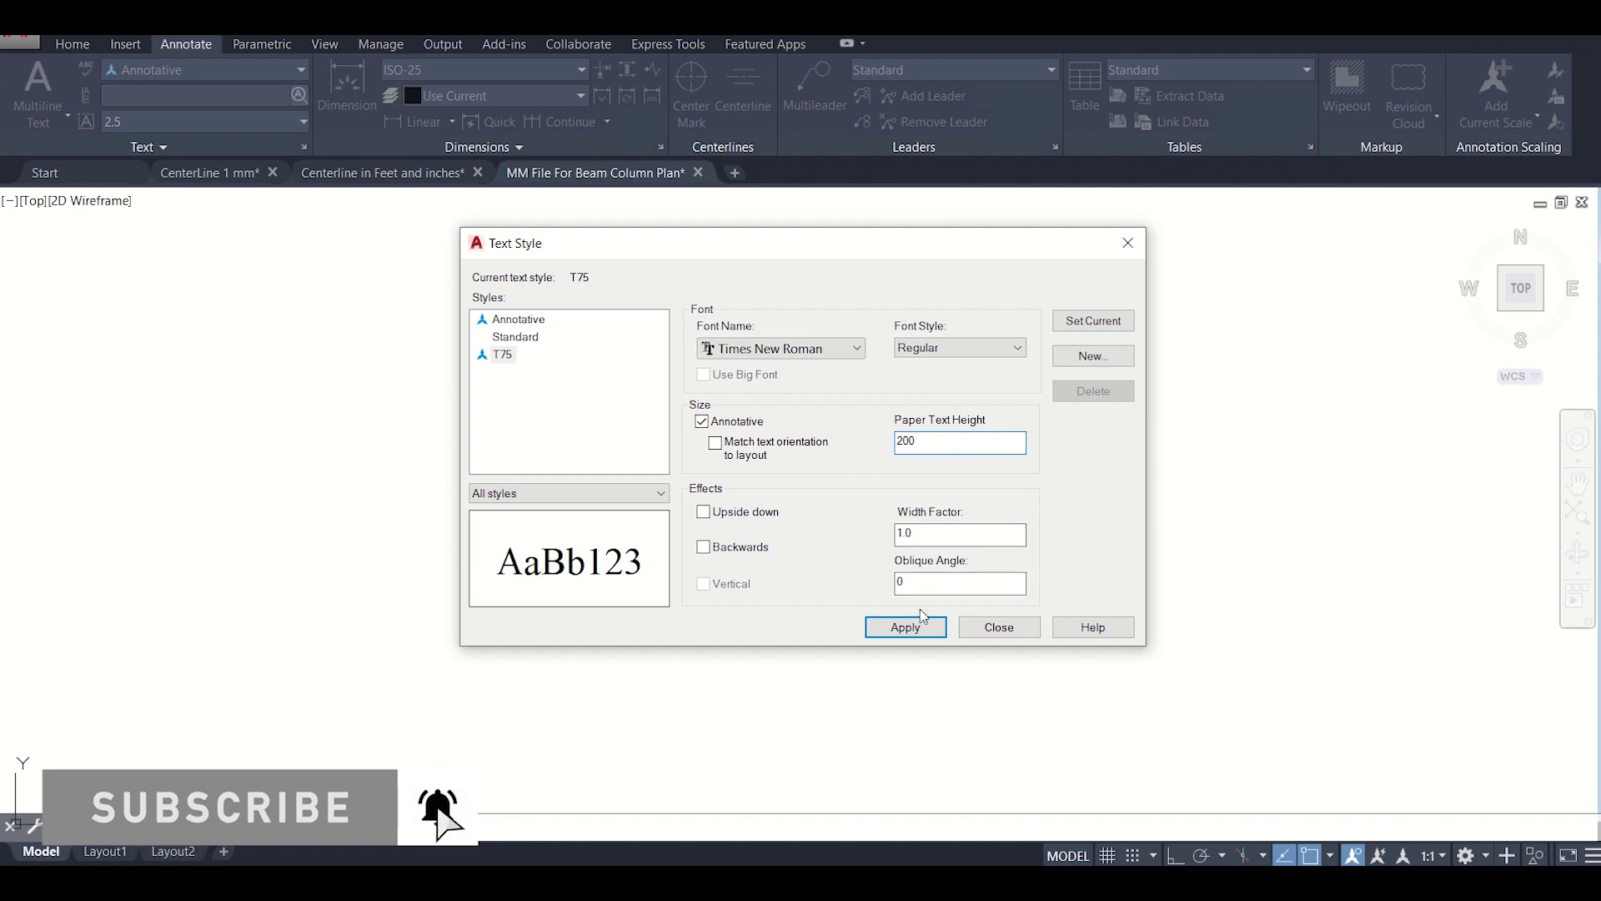
left_click(1088, 322)
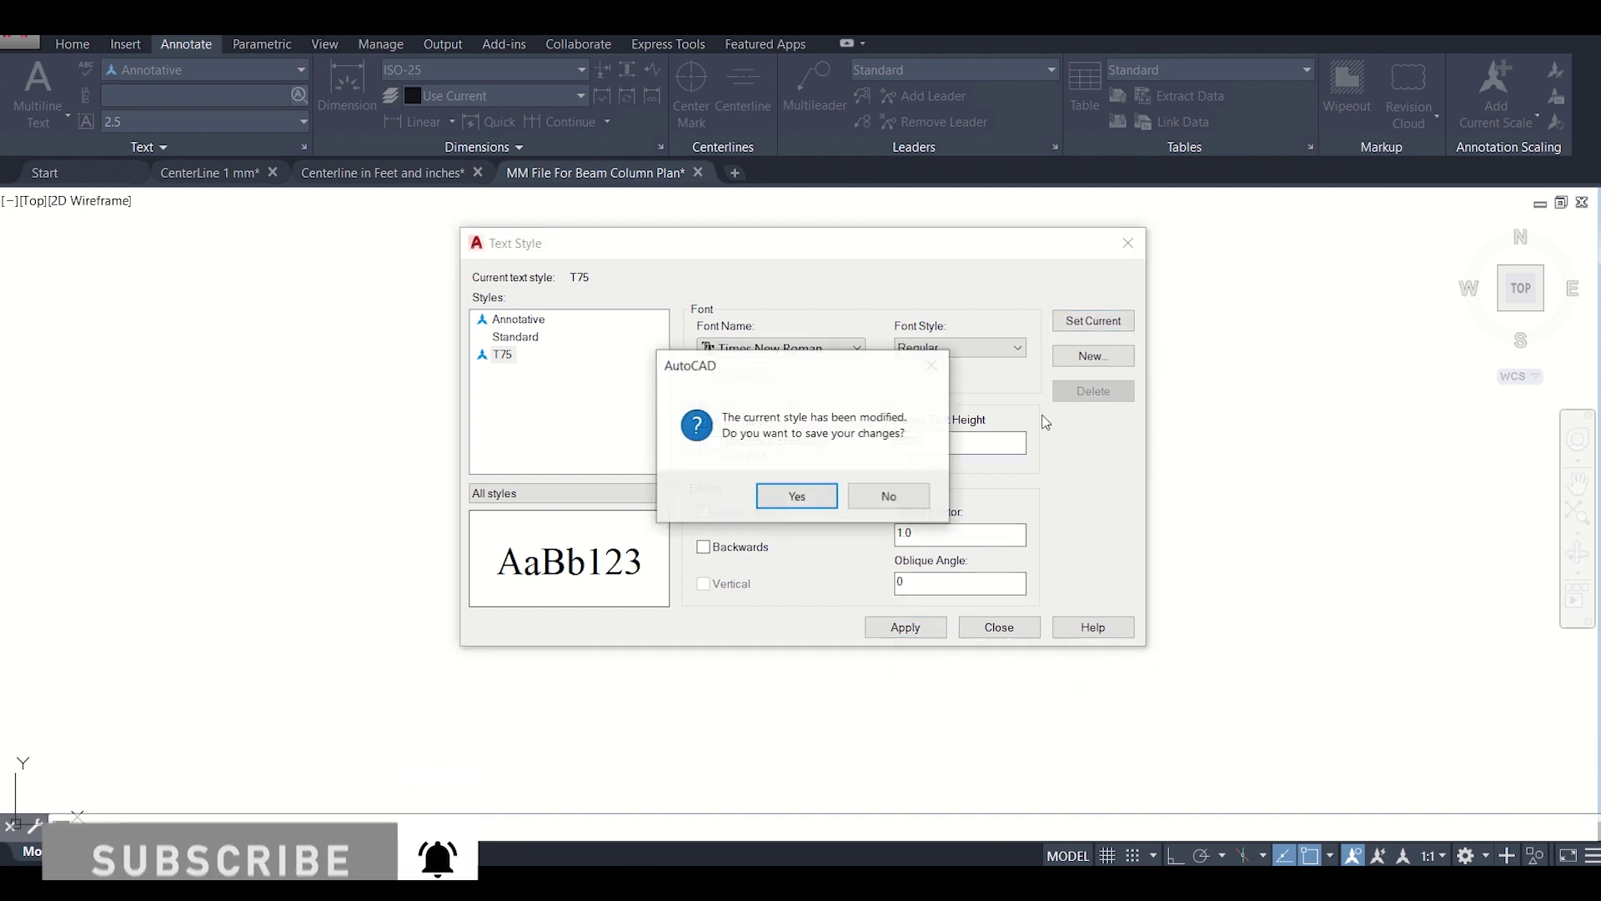
left_click(795, 497)
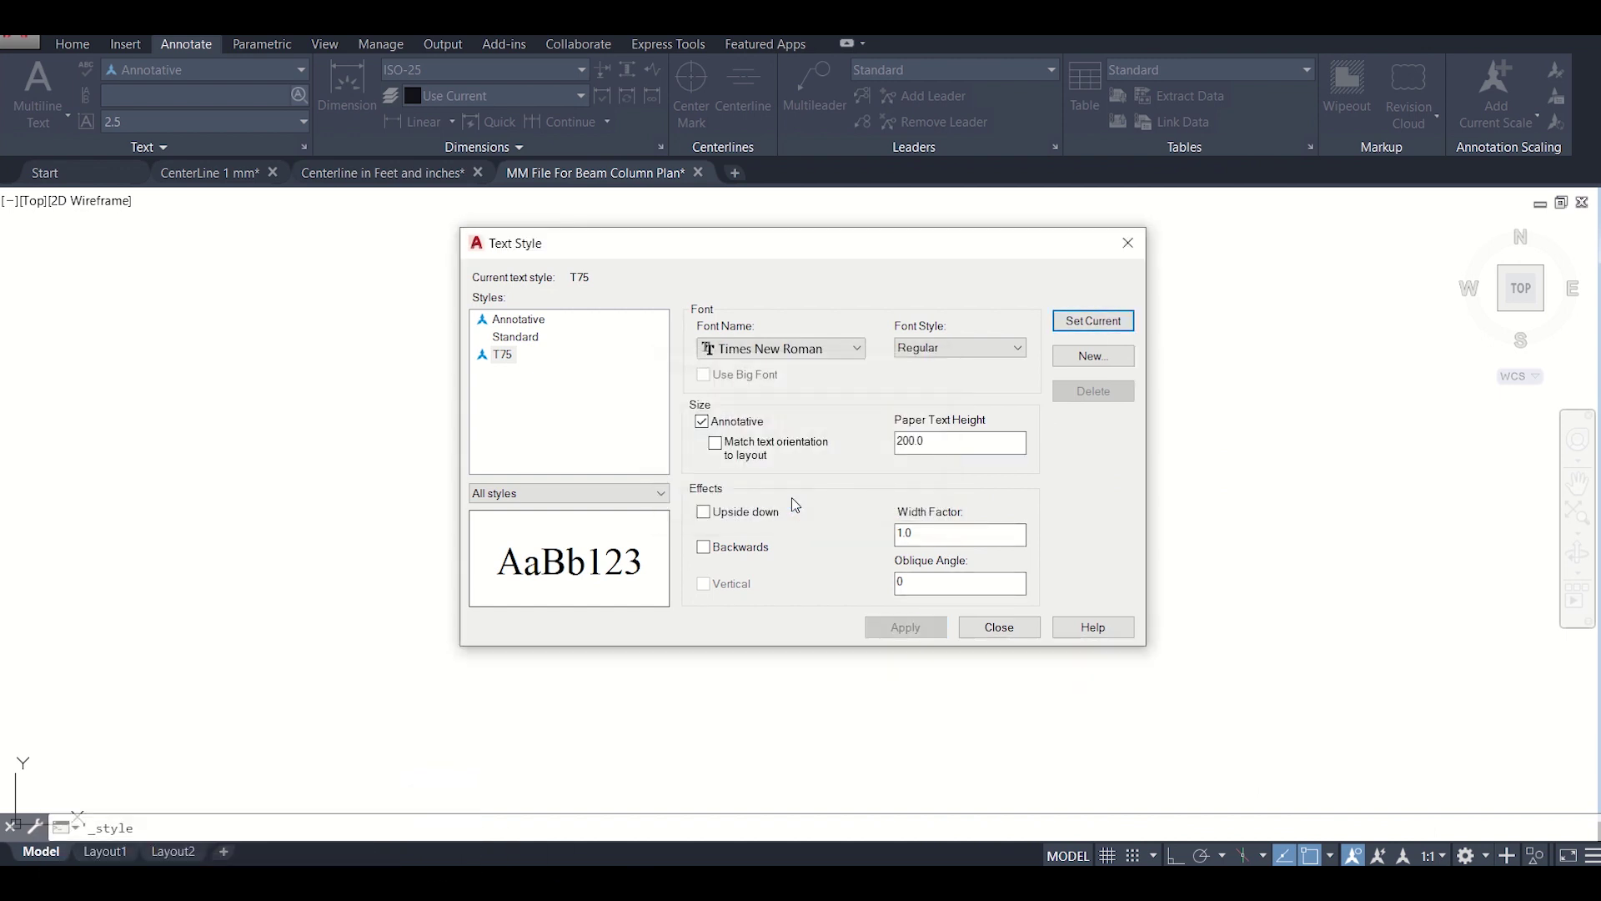
left_click(1000, 628)
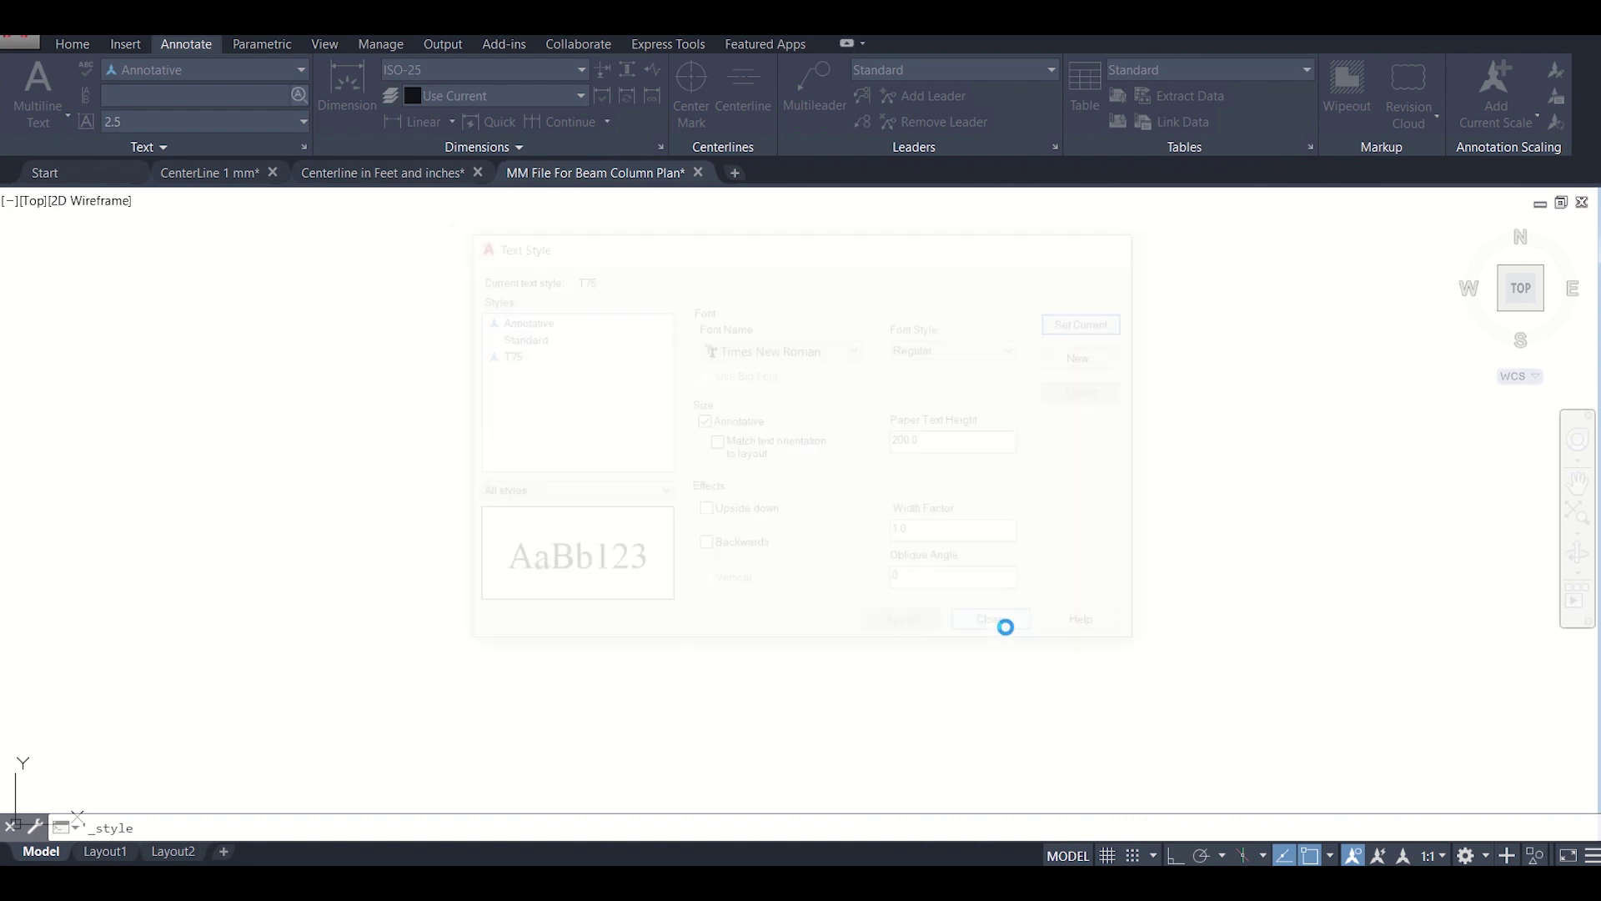
left_click(662, 148)
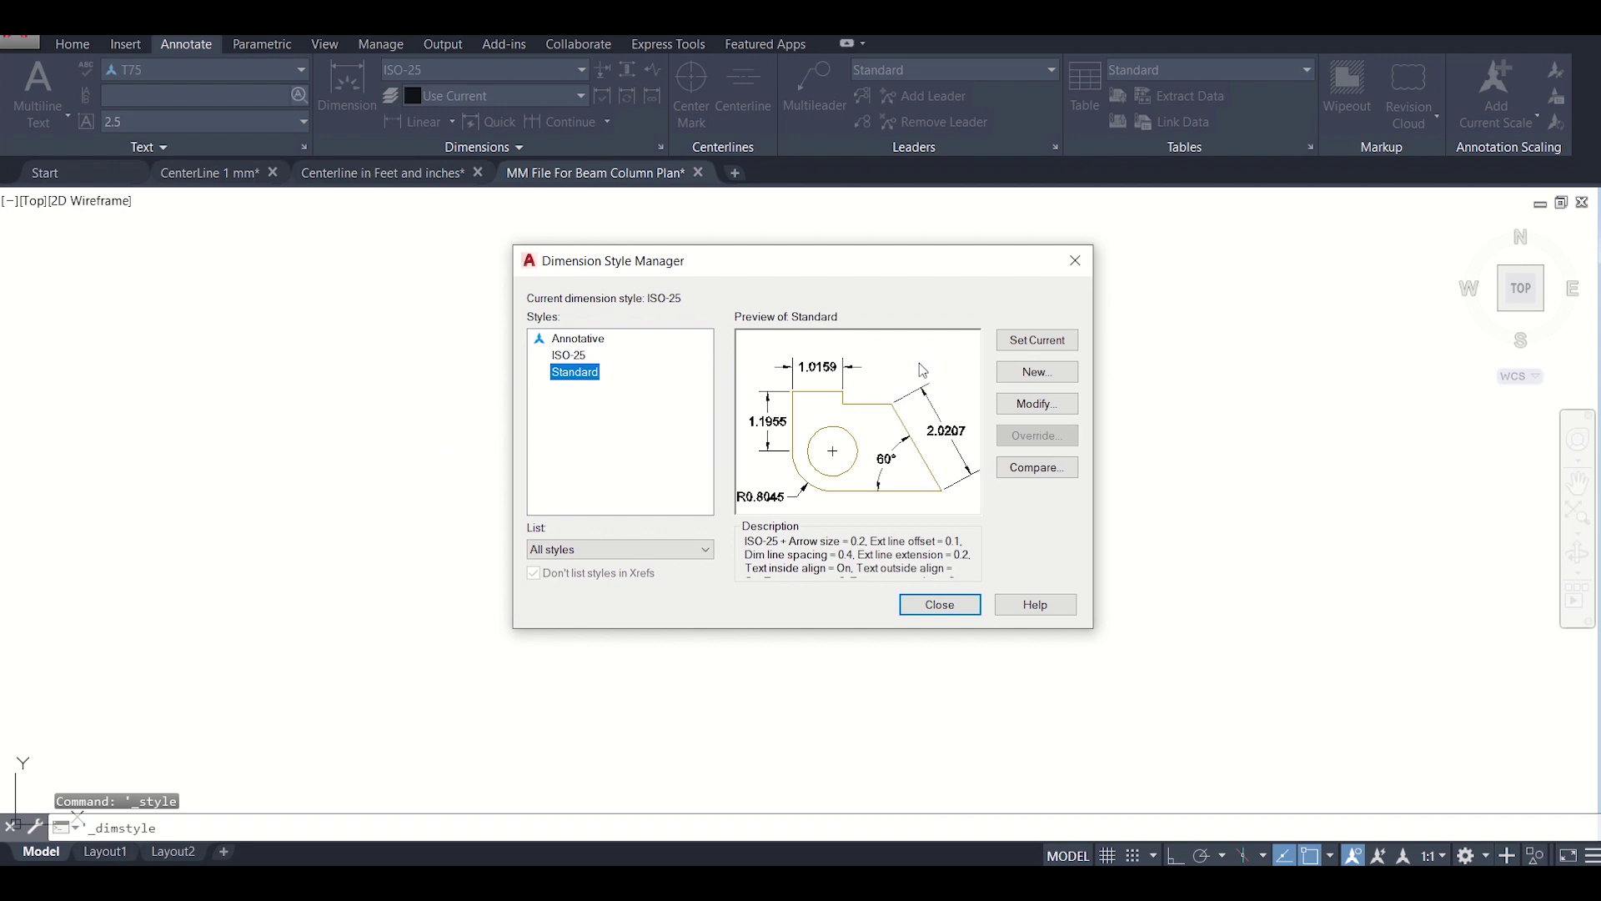
- Create a new dimension style D75 based on Standard
left_click(1029, 372)
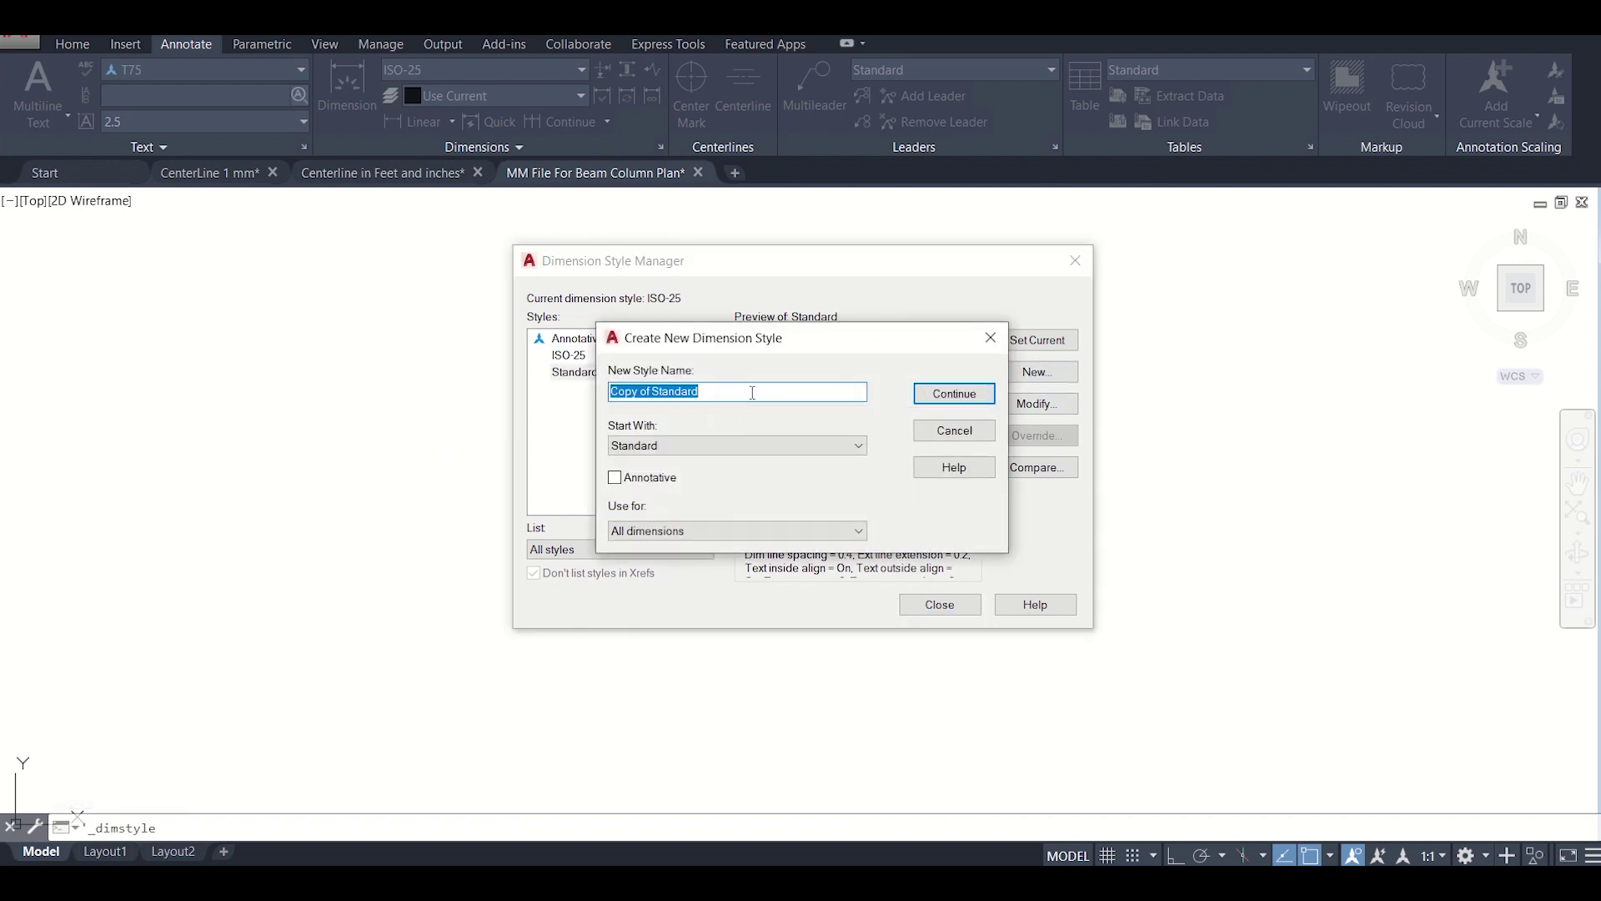
type("D")
left_click(680, 446)
left_click(680, 446)
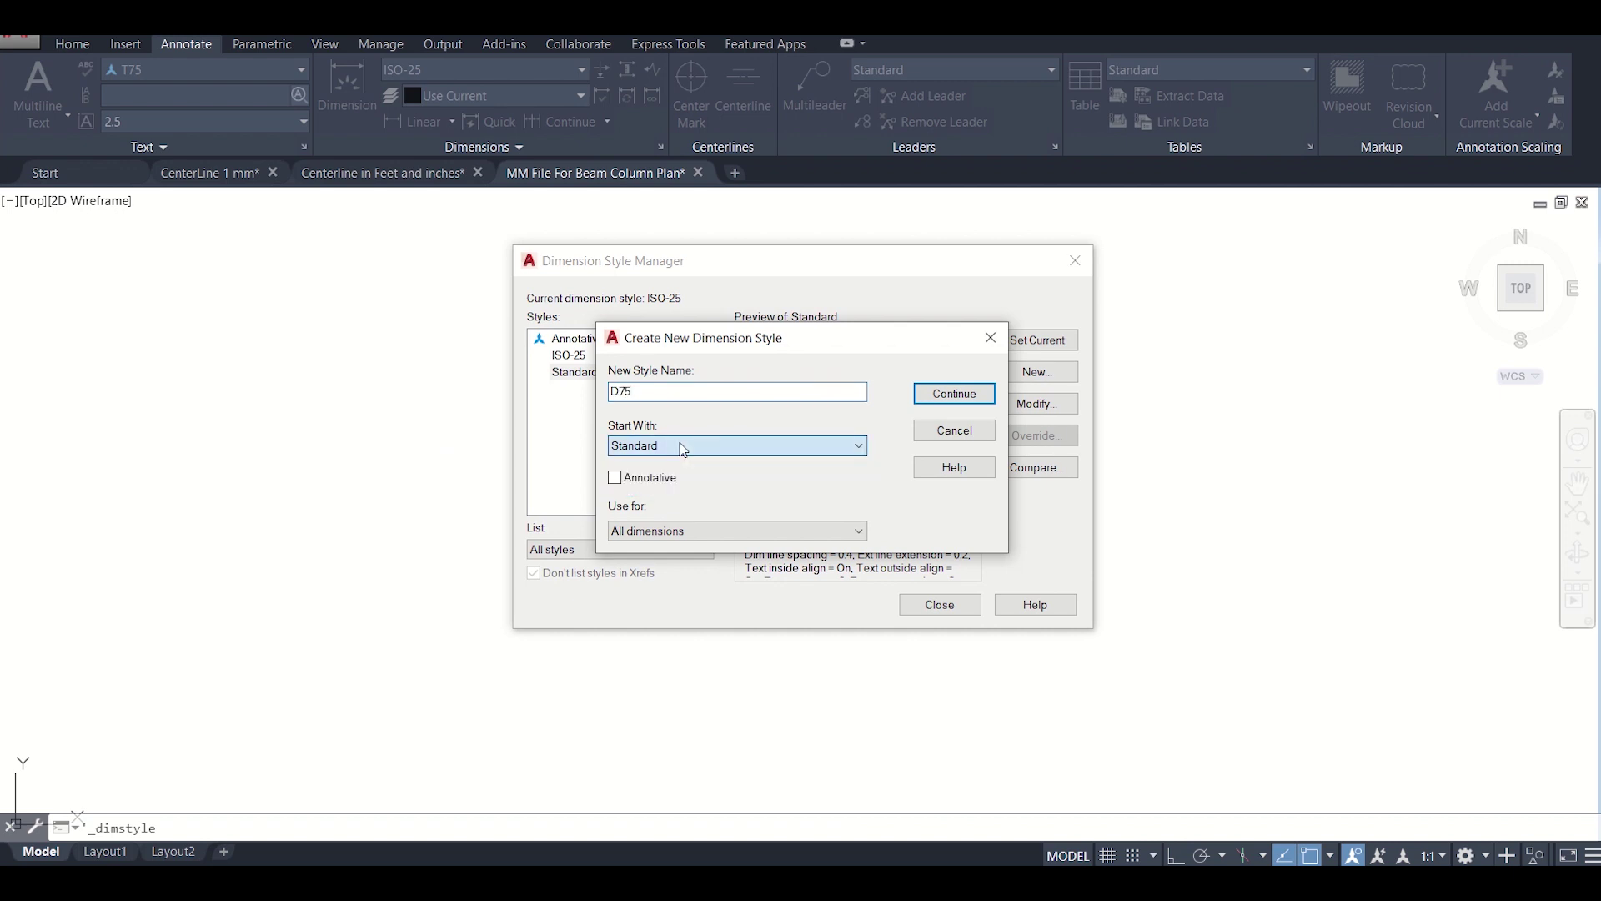
left_click(970, 401)
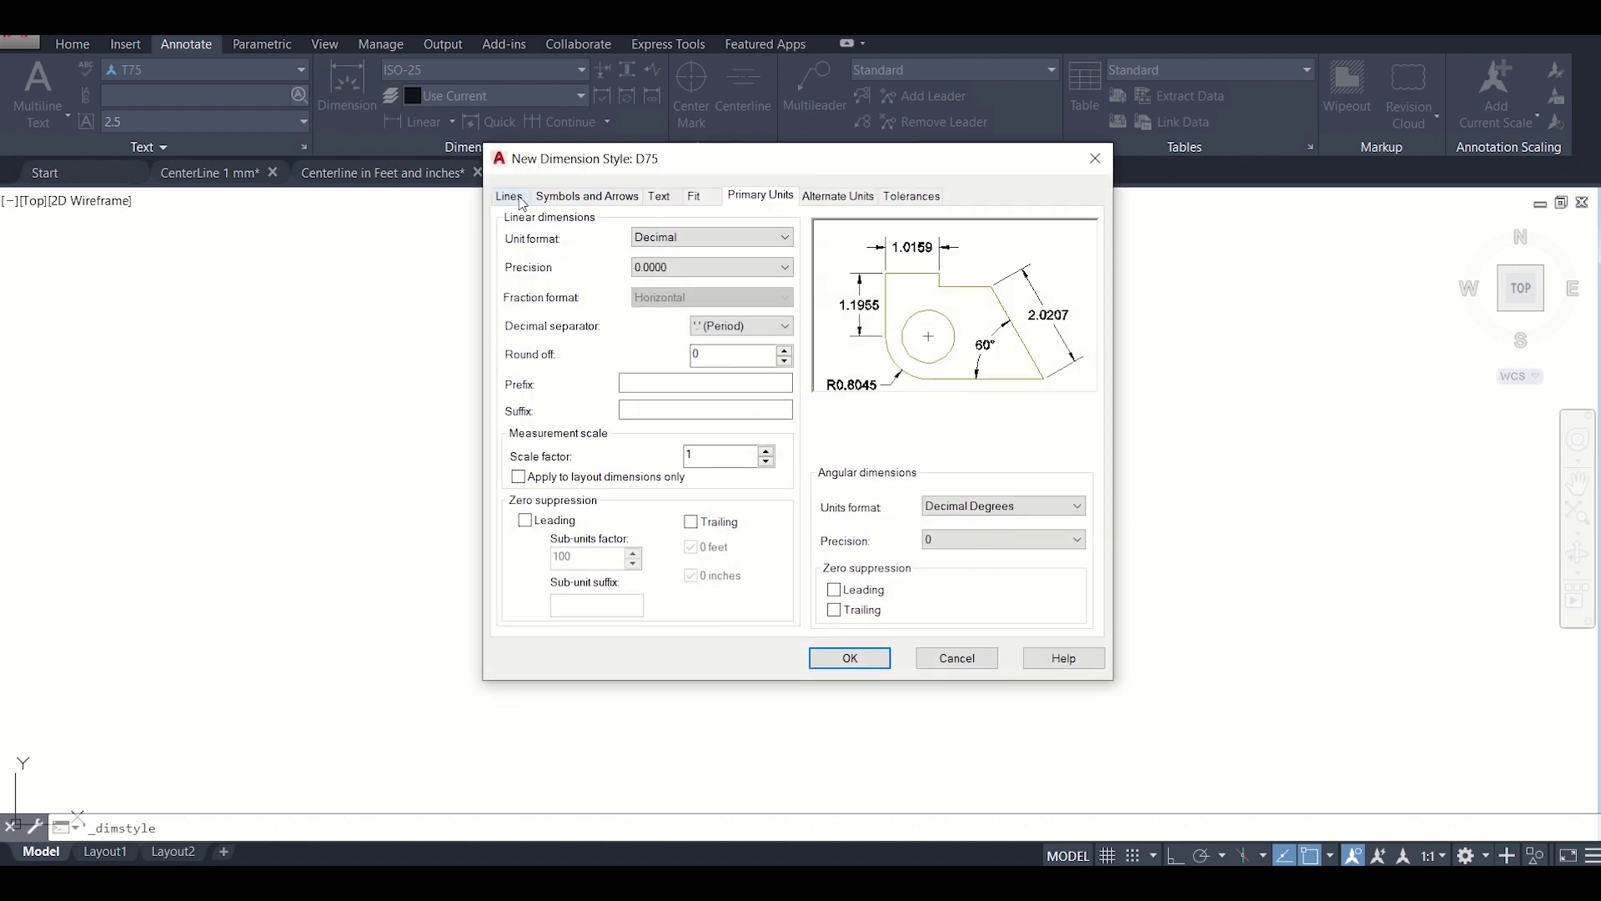
- Set the dimension line colour, linetype and lineweight to ByLayer
left_click(519, 198)
left_click(686, 240)
left_click(682, 263)
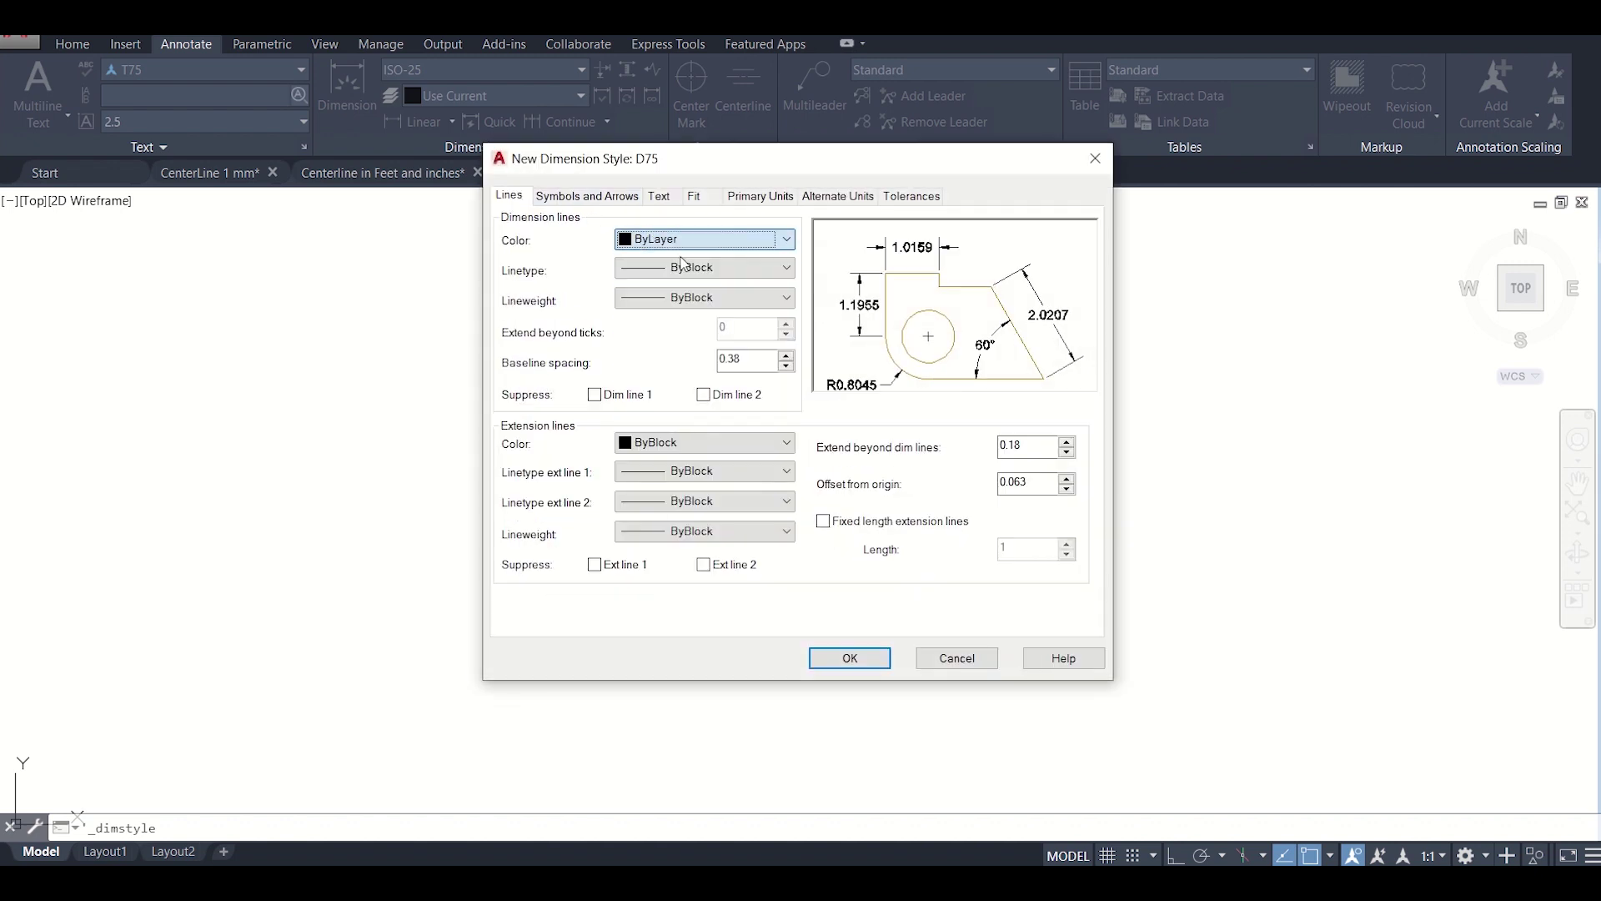
left_click(683, 265)
left_click(659, 288)
left_click(653, 297)
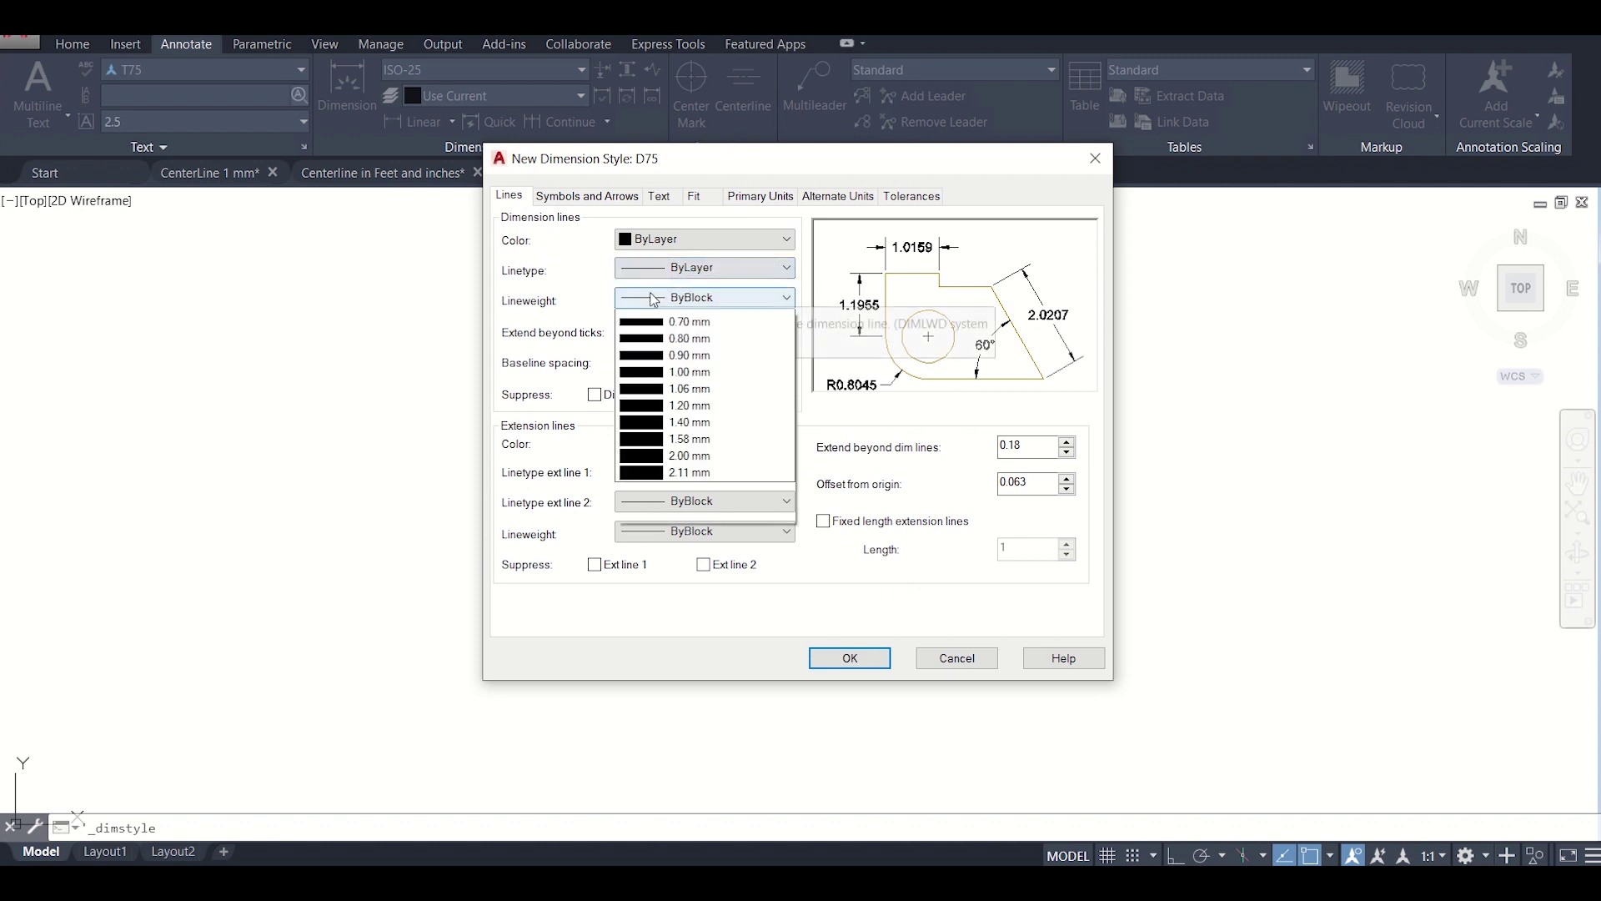
scroll(659, 325, "up", 6)
left_click(668, 322)
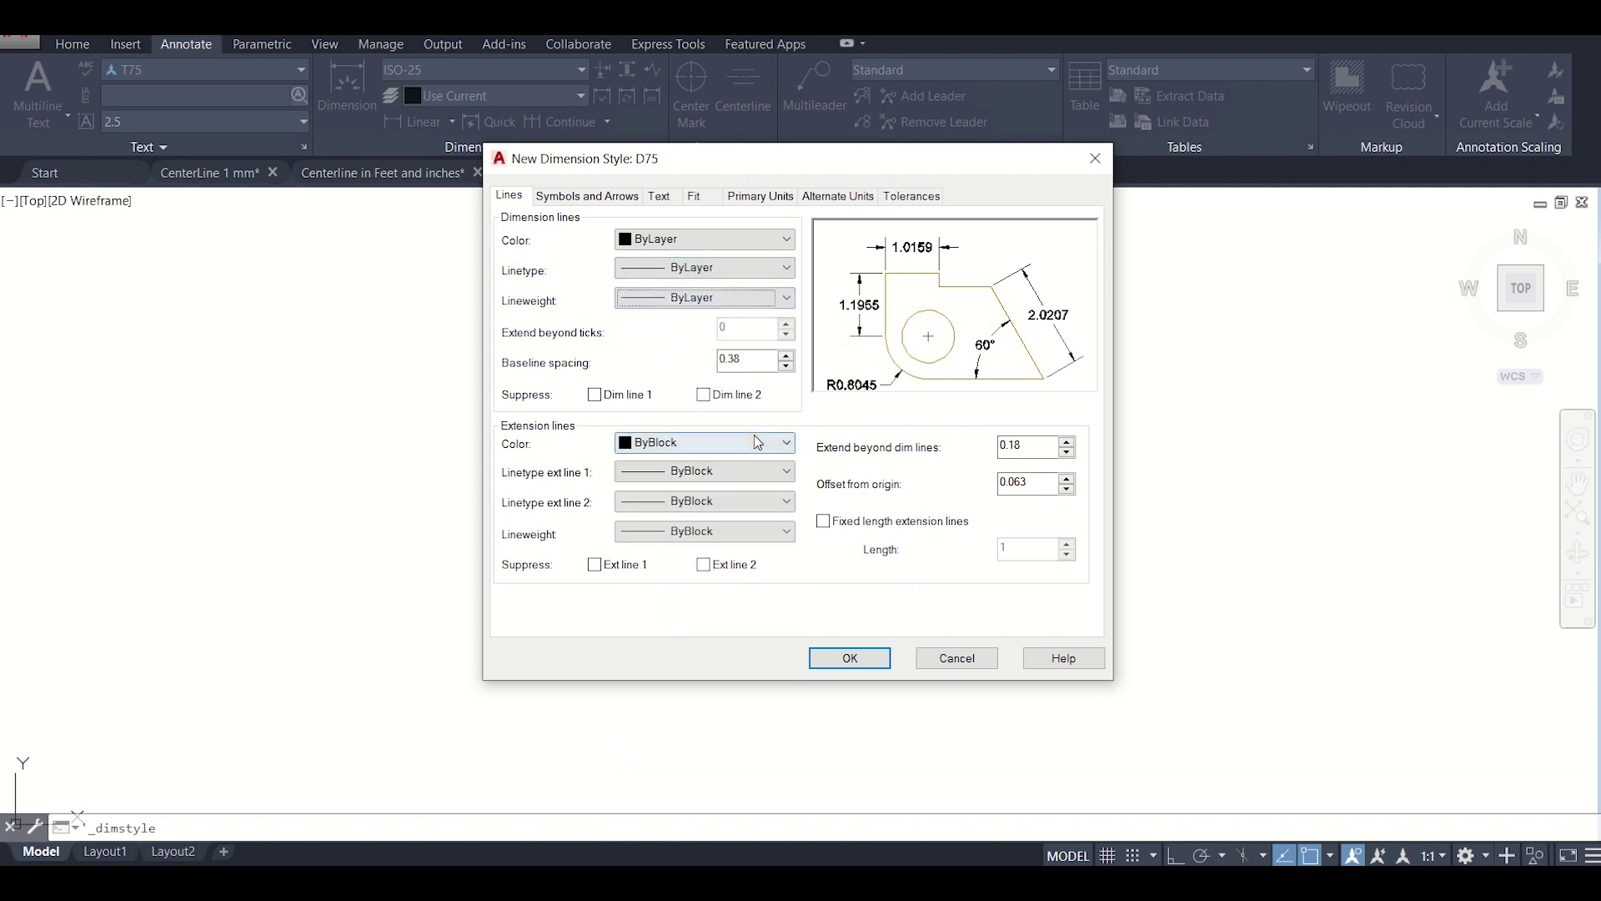
- Set extension line colour, both extension linetypes and lineweight to ByLayer
left_click(705, 442)
left_click(715, 472)
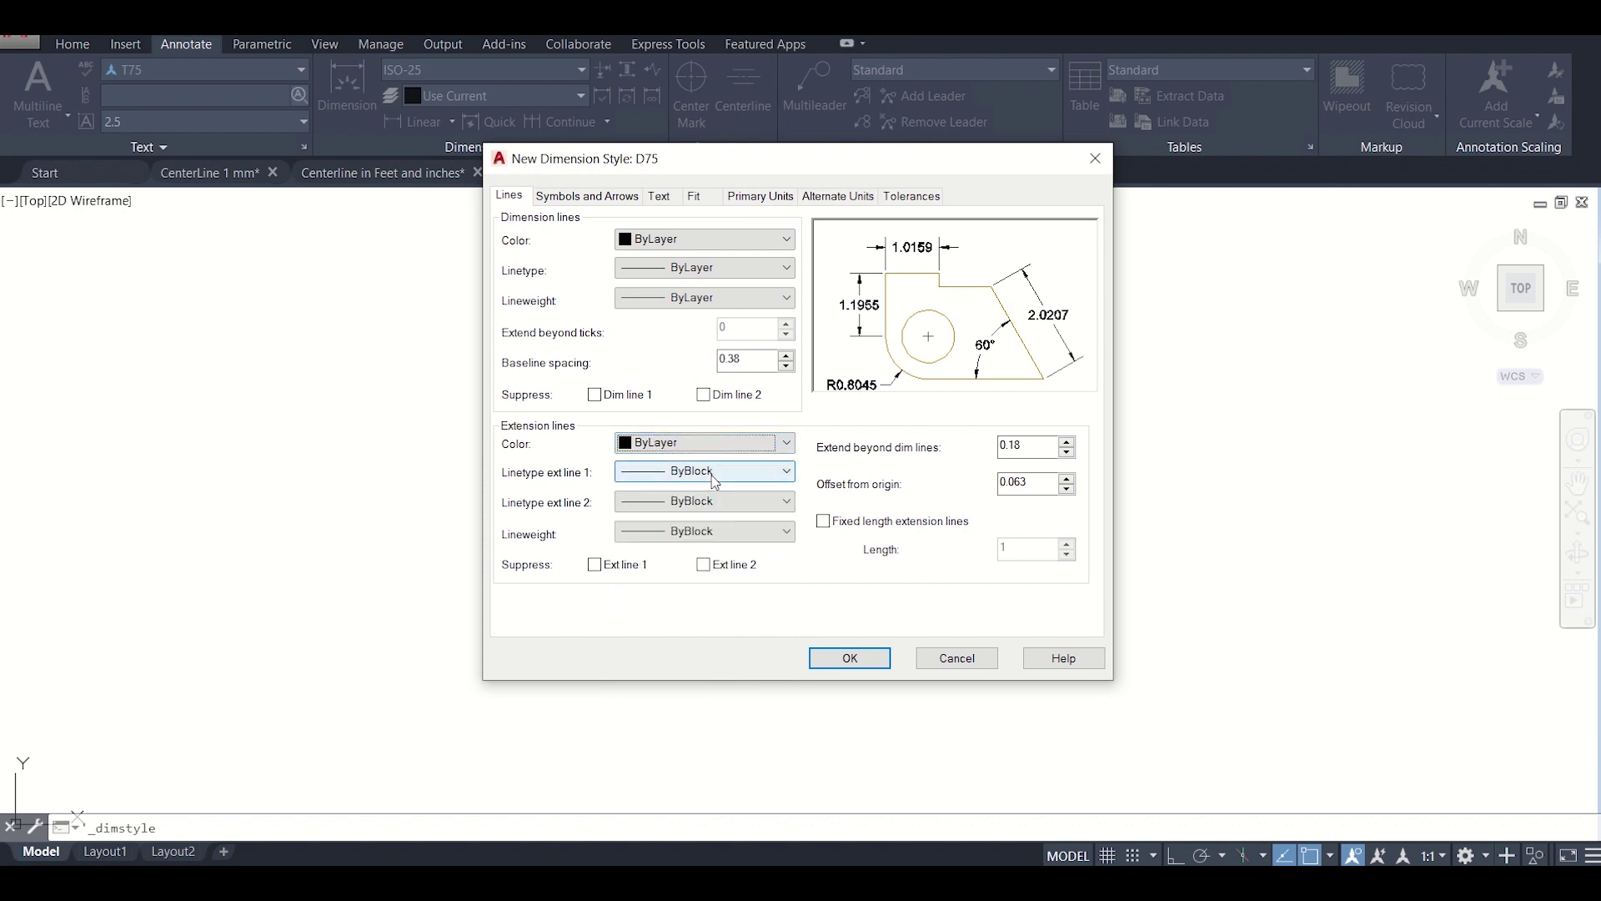
left_click(714, 472)
left_click(716, 500)
left_click(716, 503)
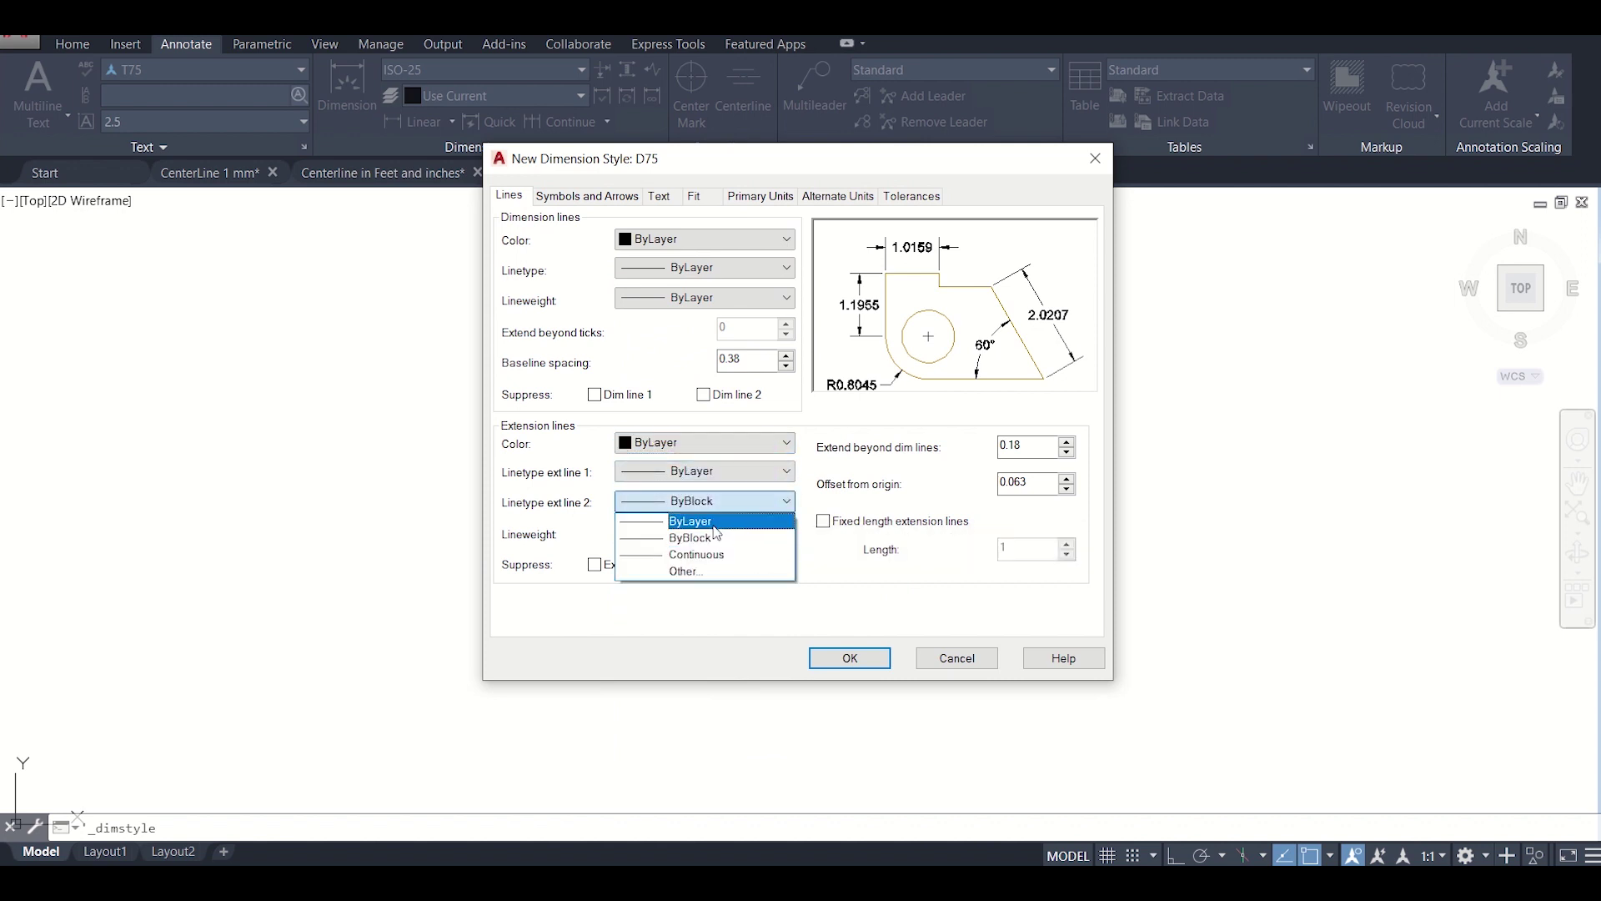
left_click(715, 518)
left_click(768, 531)
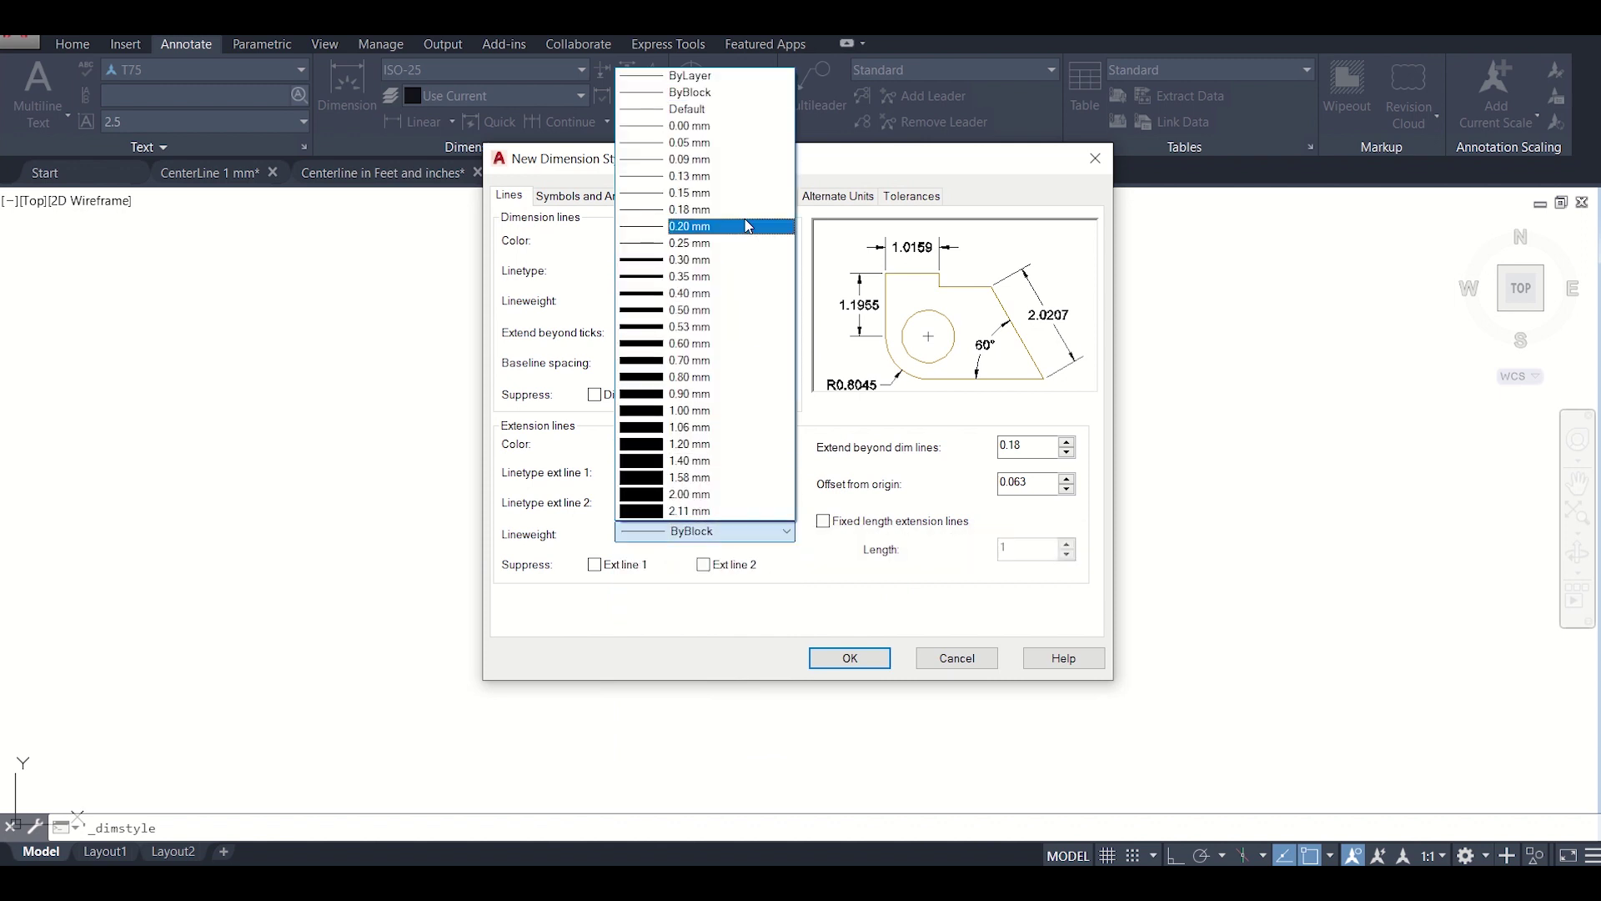
left_click(718, 75)
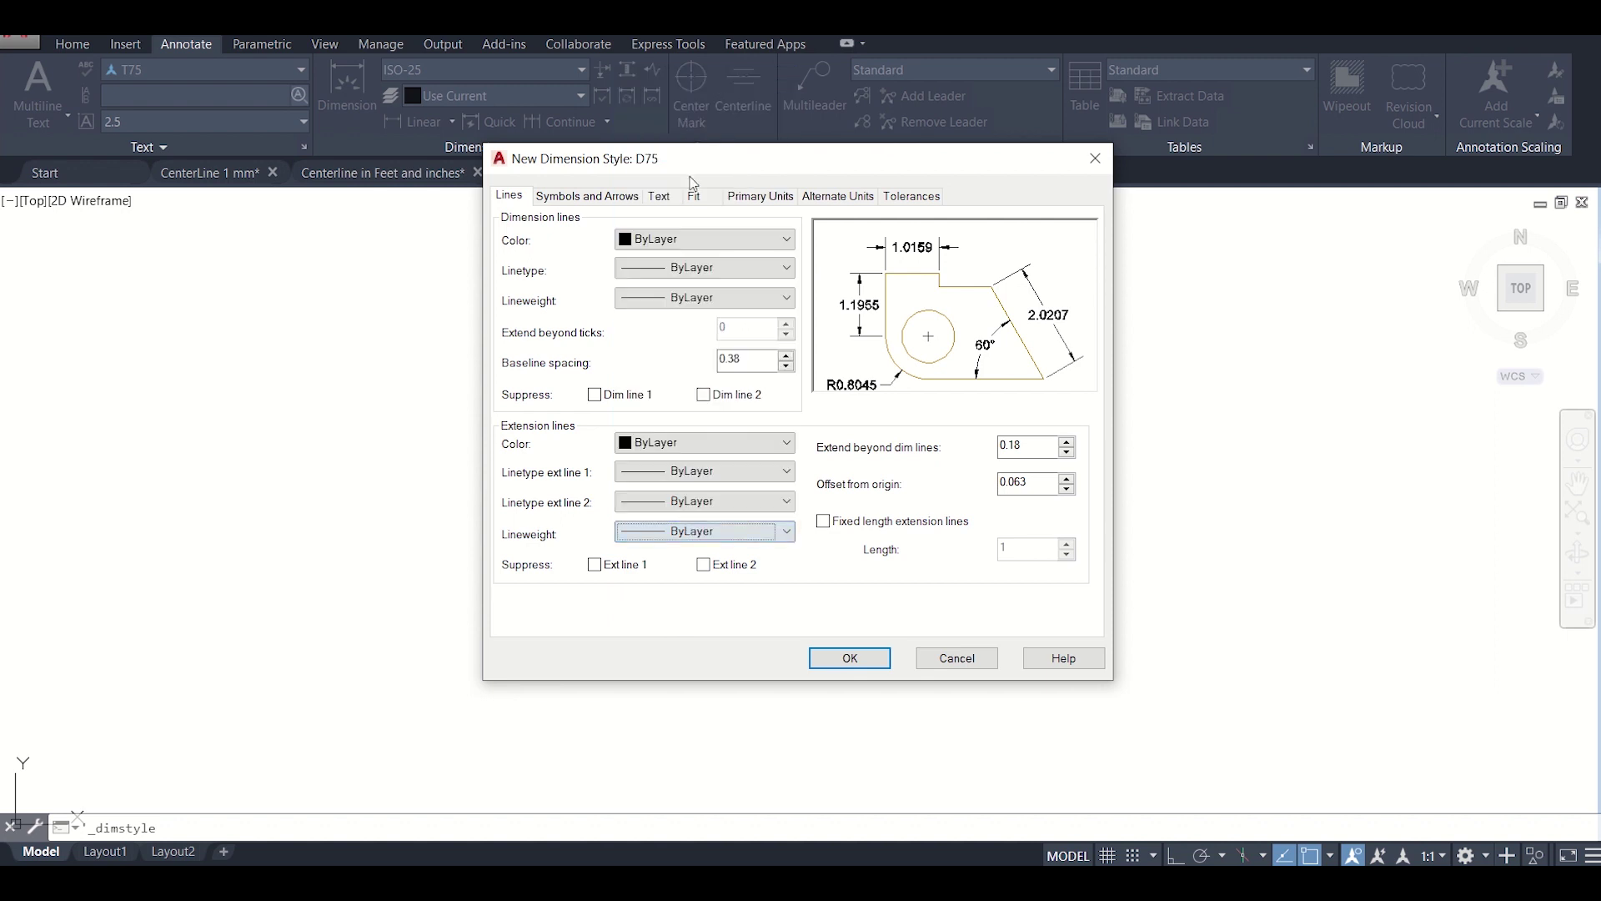
- Set arrow size 175, text style T75, text colour ByLayer, and text aligned with dimension line
left_click(601, 200)
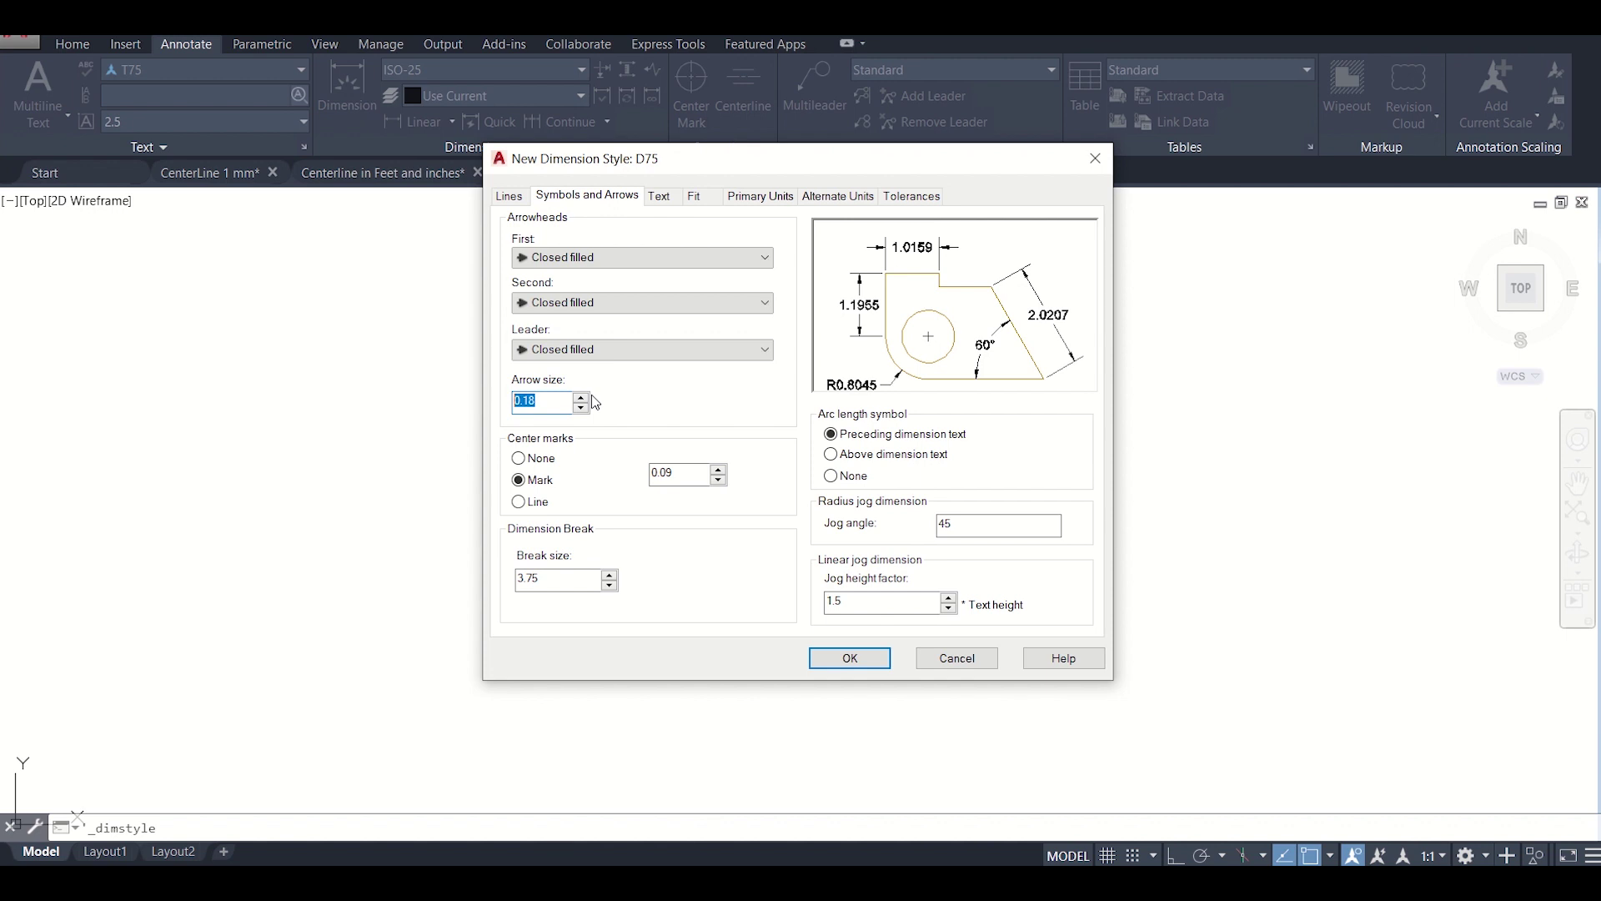
type("15")
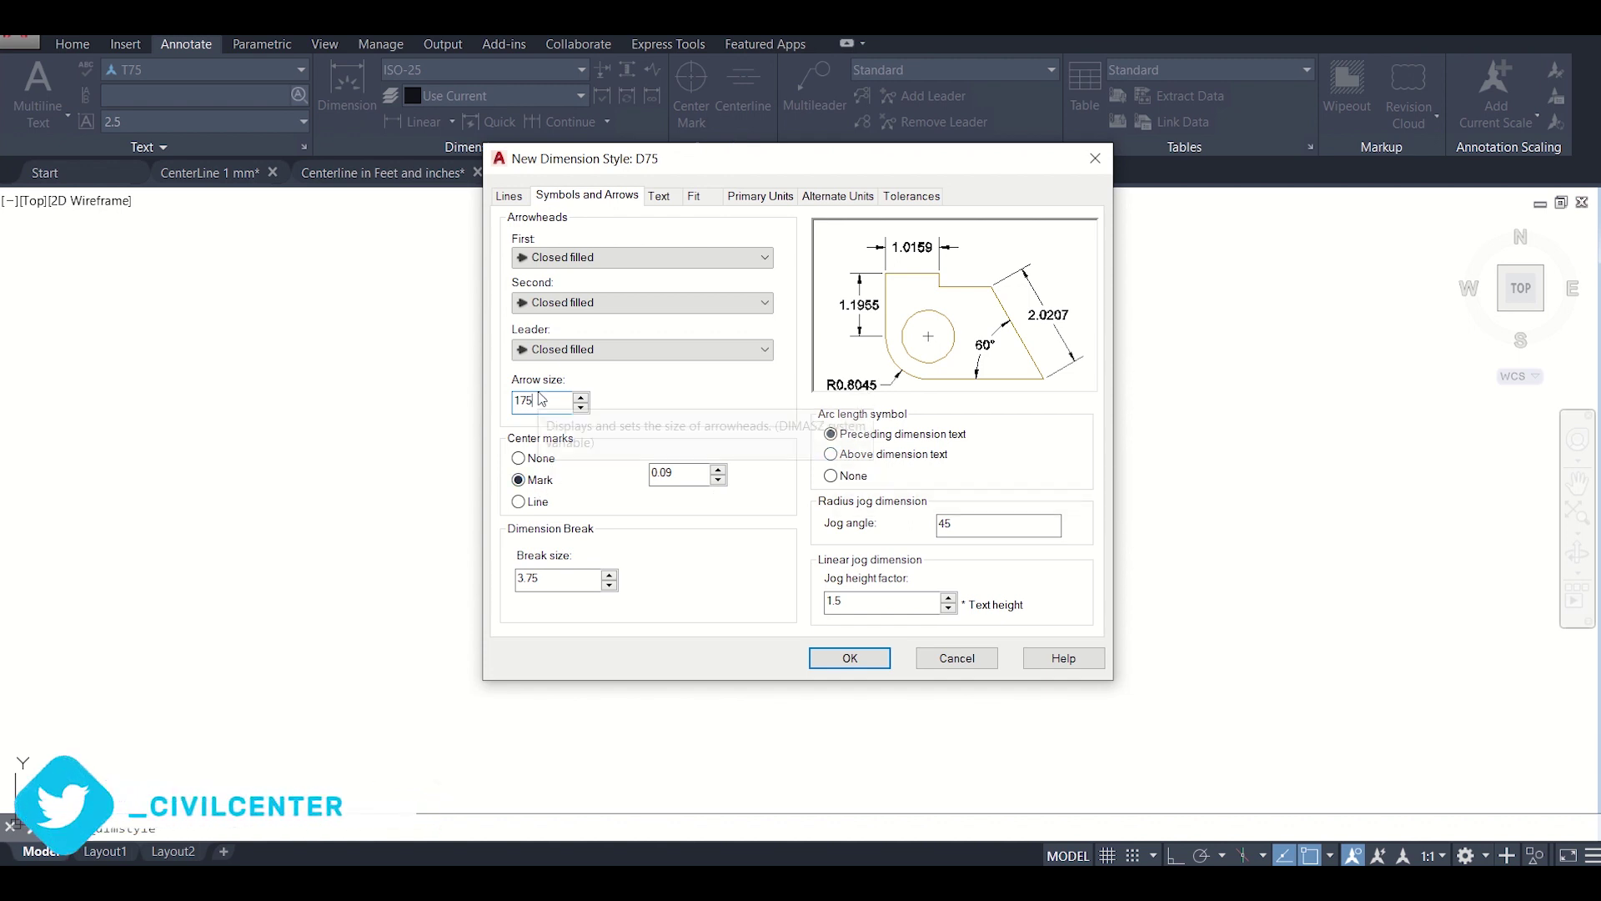
left_click(661, 197)
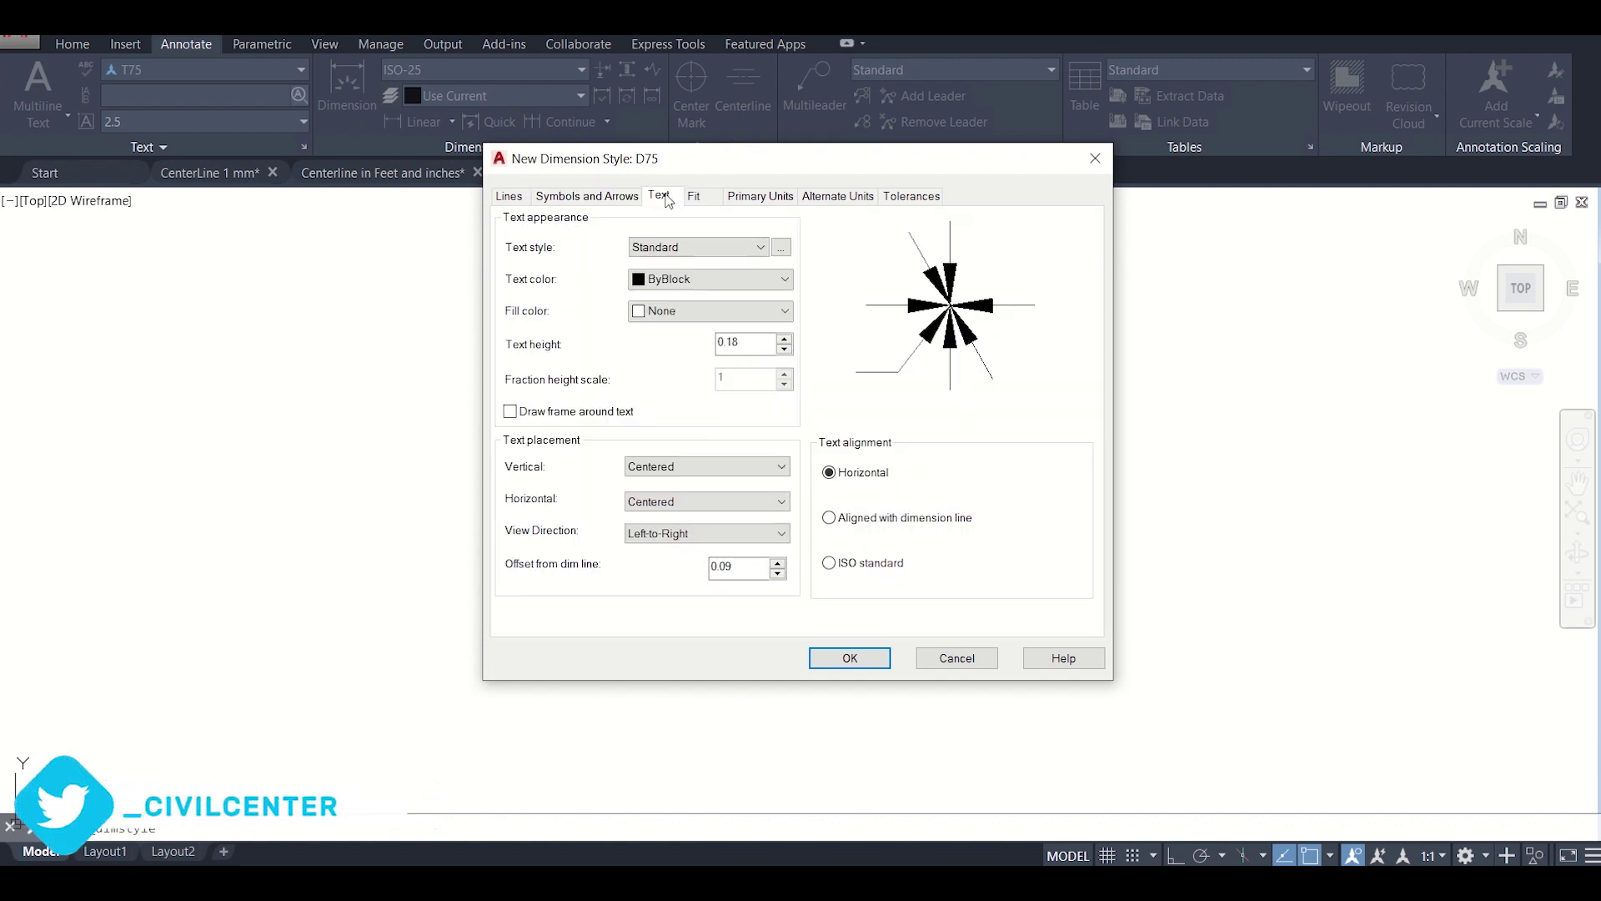
left_click(677, 247)
left_click(683, 292)
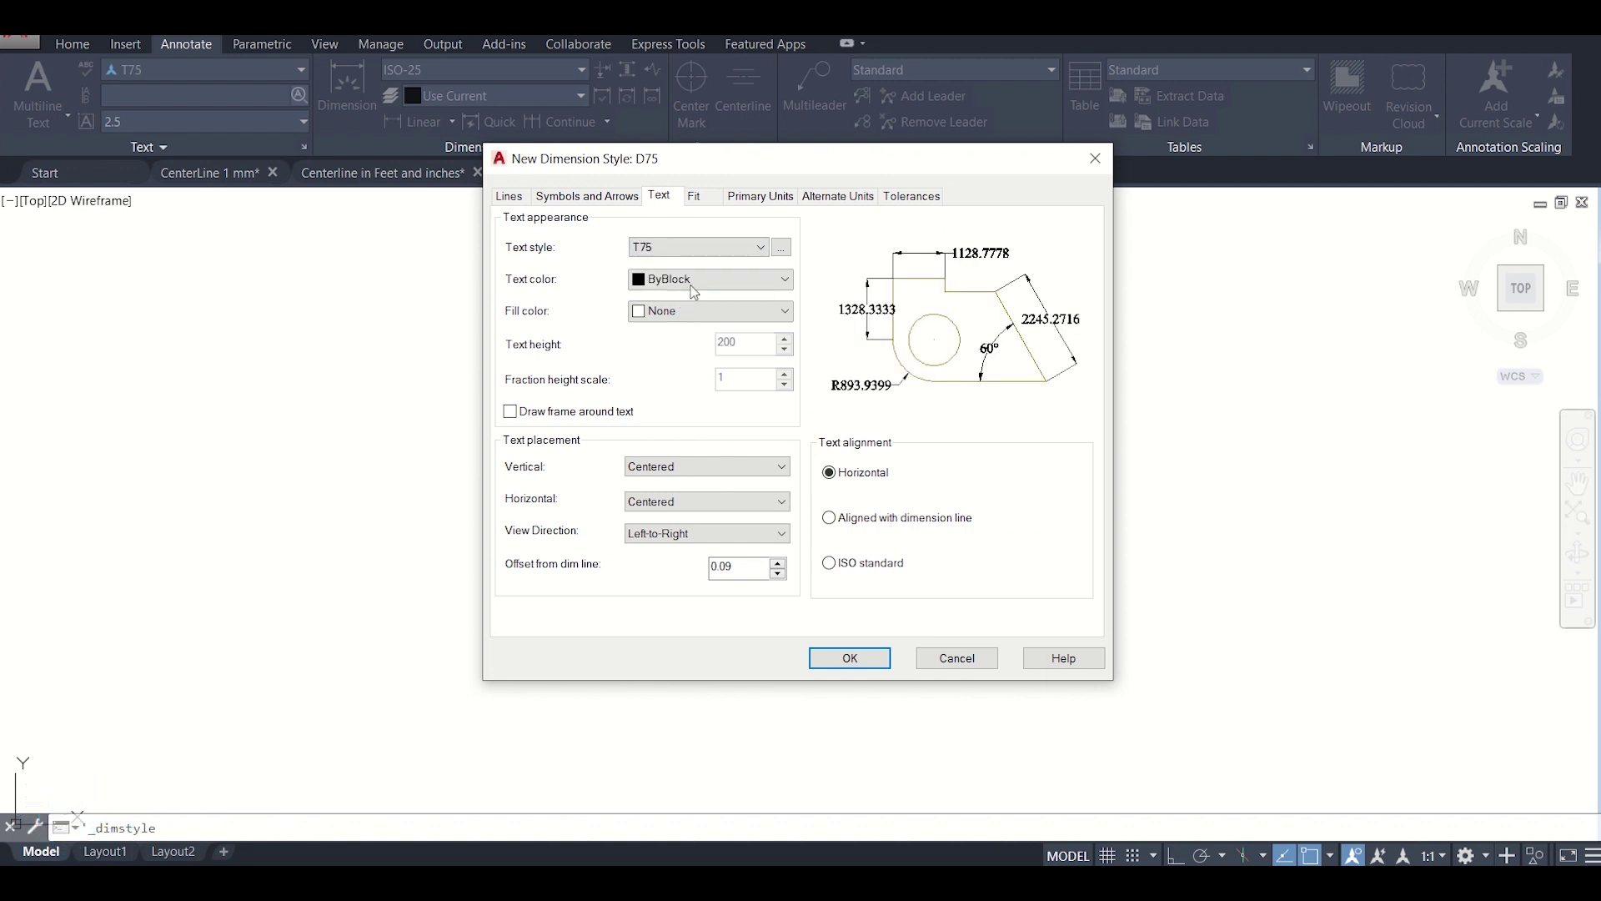
left_click(730, 292)
left_click(704, 294)
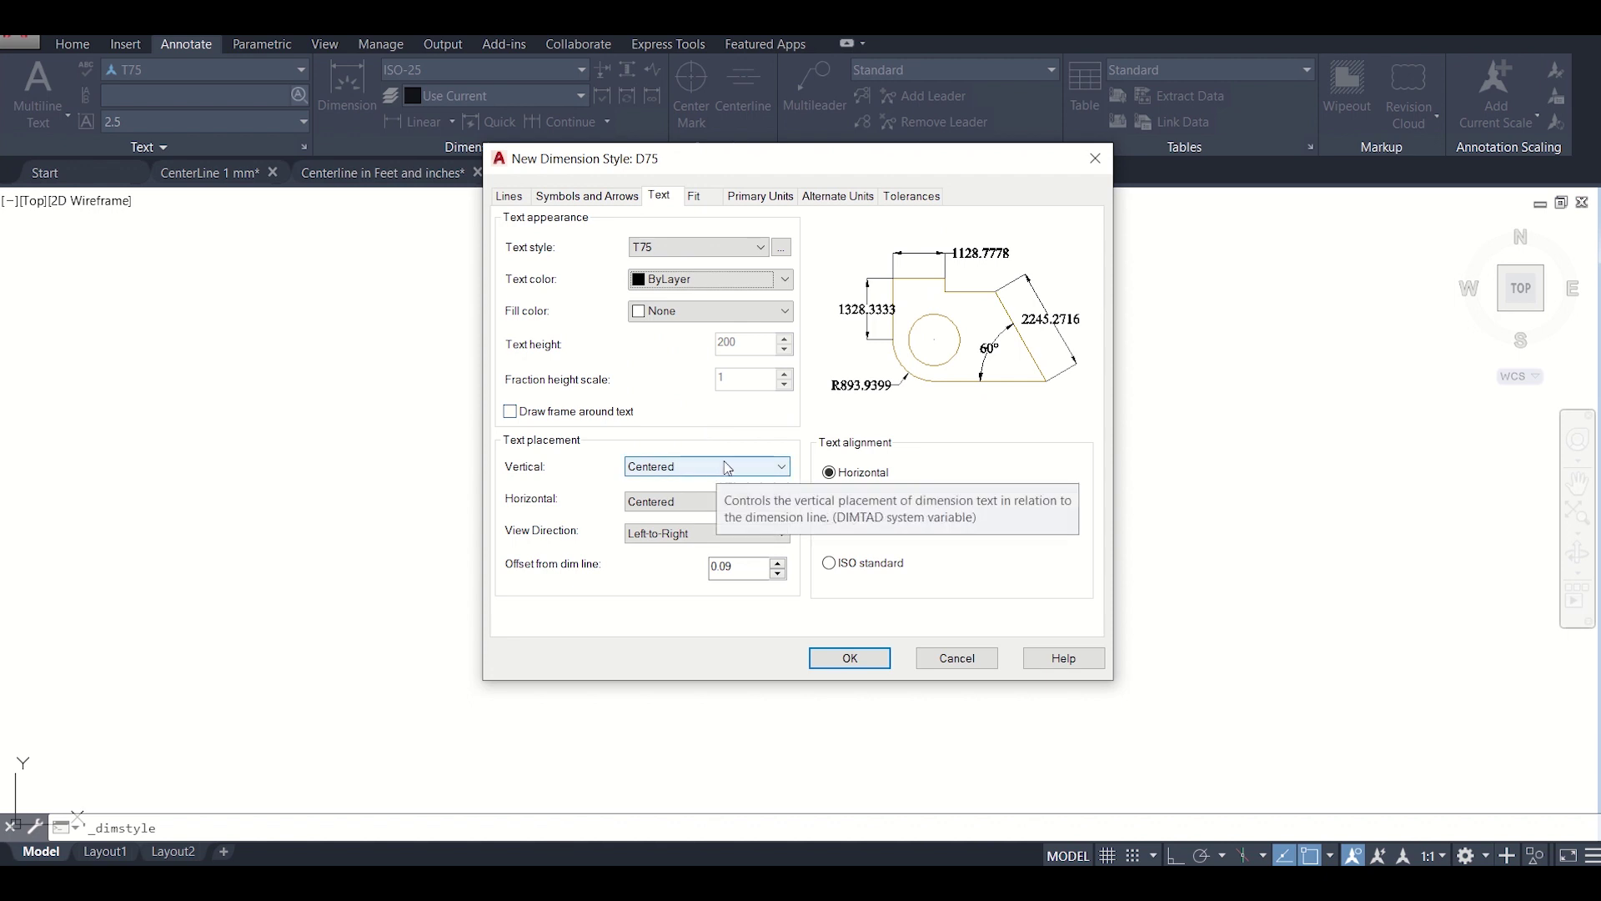
left_click(844, 518)
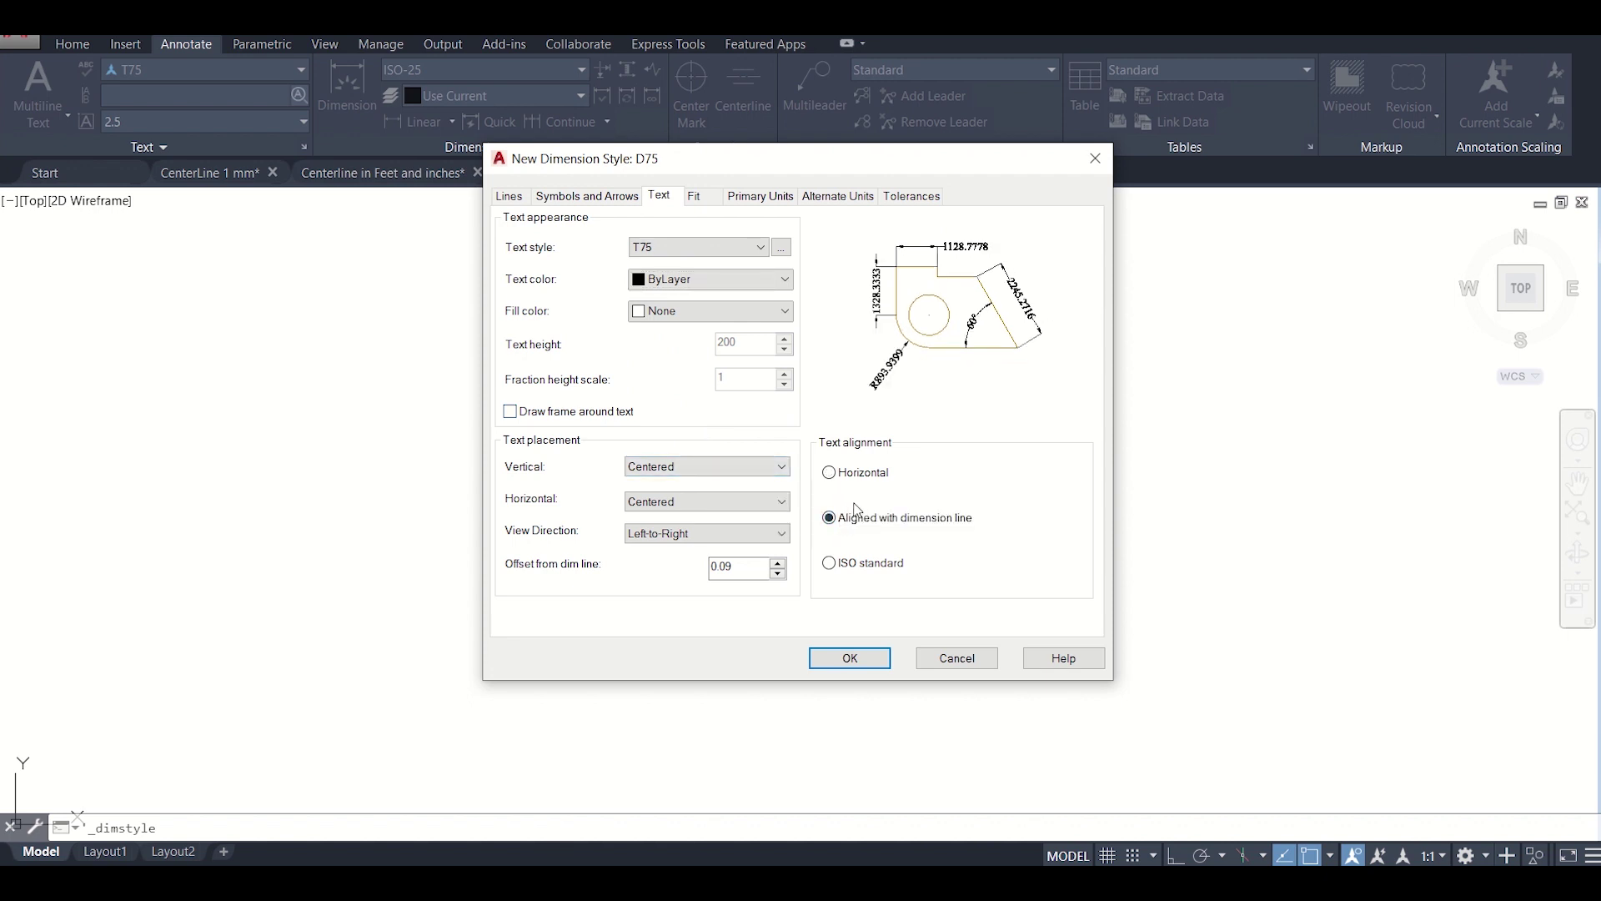
- Set D75's fit option to place text over the dimension line without leader
left_click(698, 198)
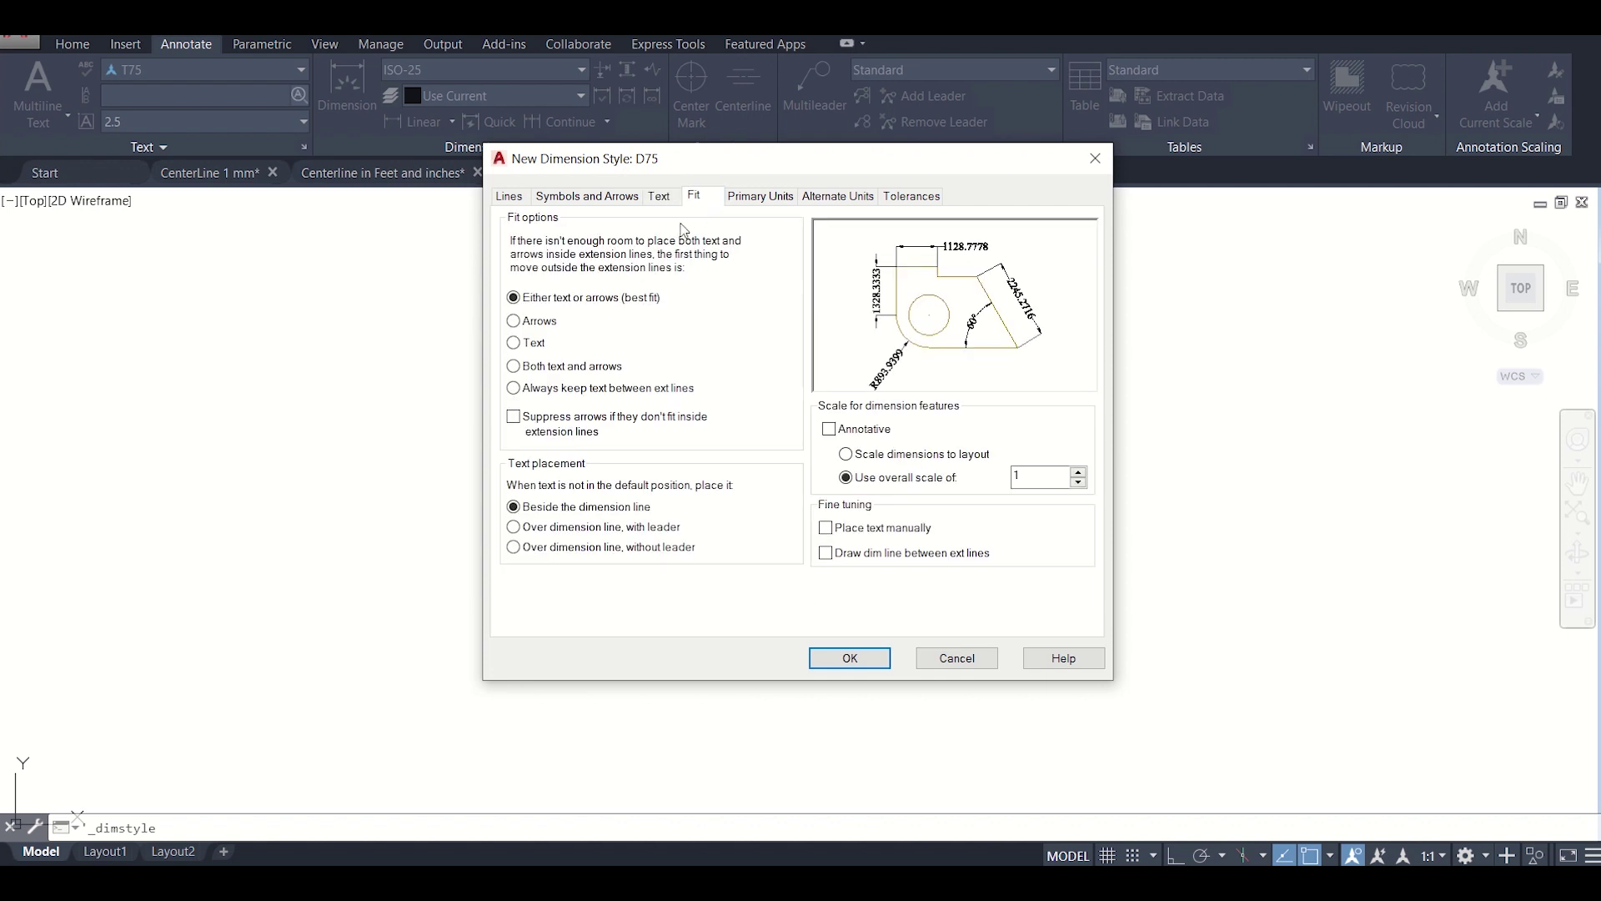
left_click(607, 548)
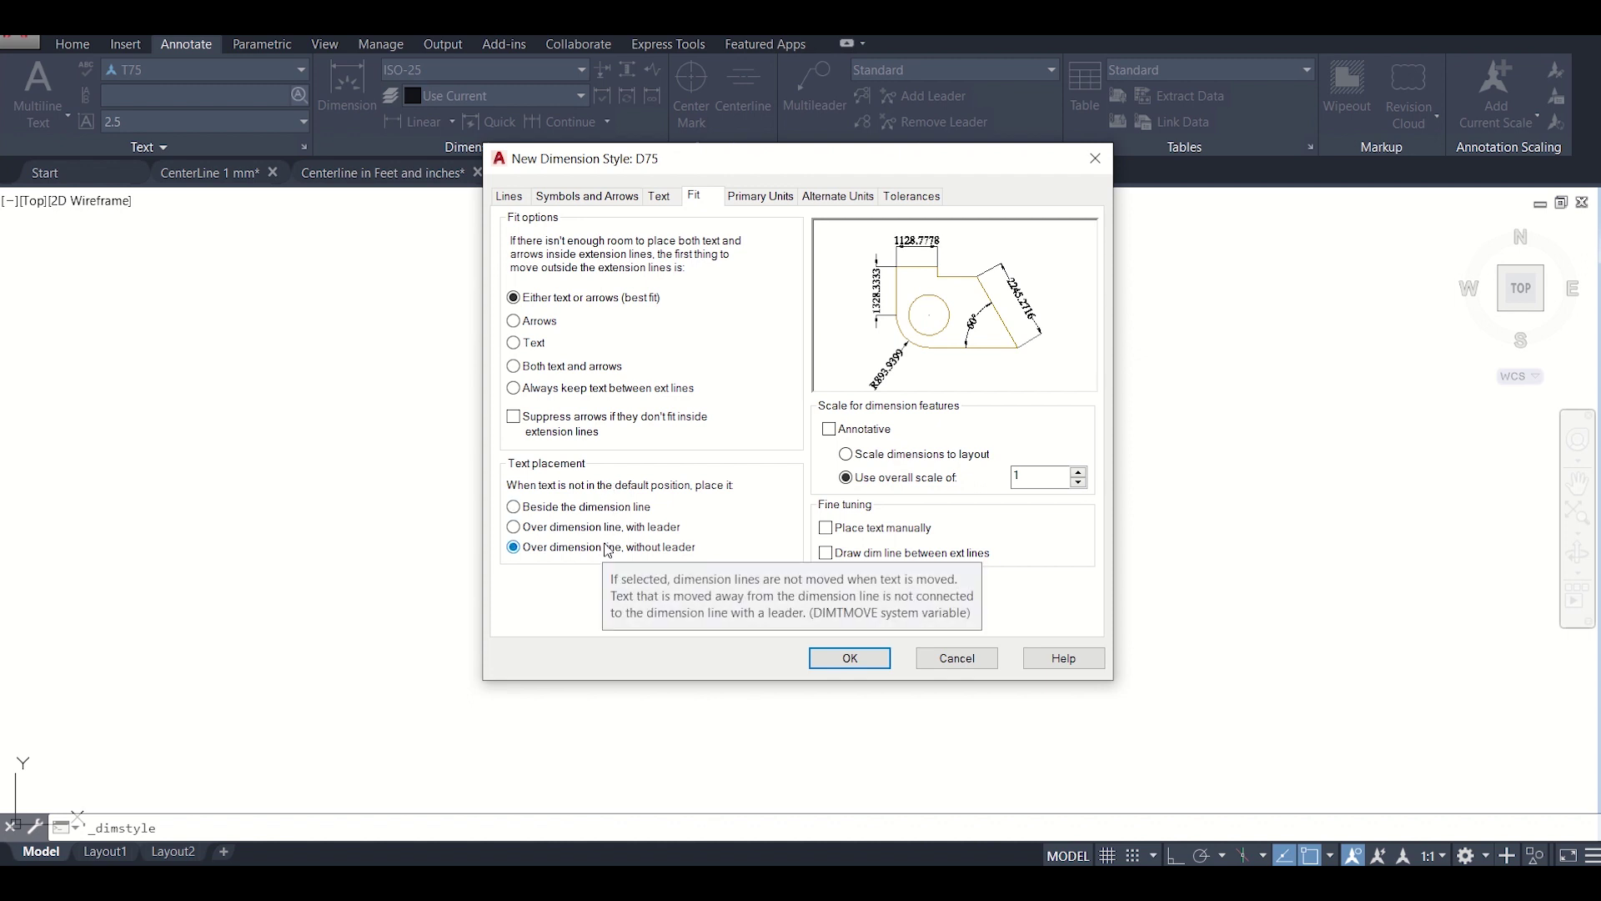
left_click(609, 528)
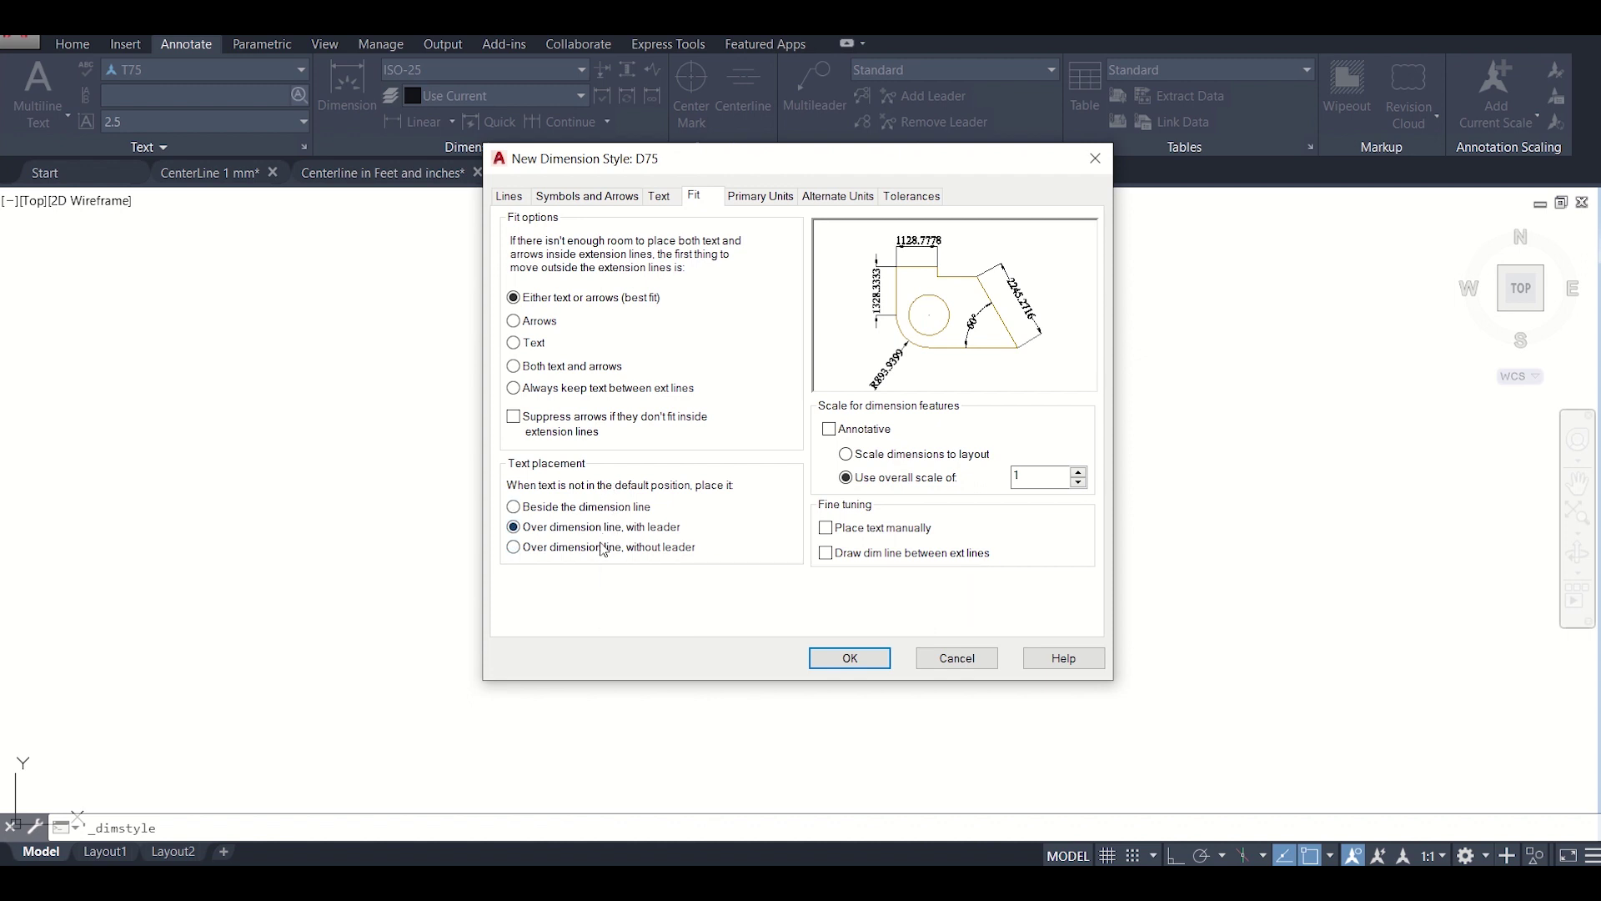
left_click(604, 551)
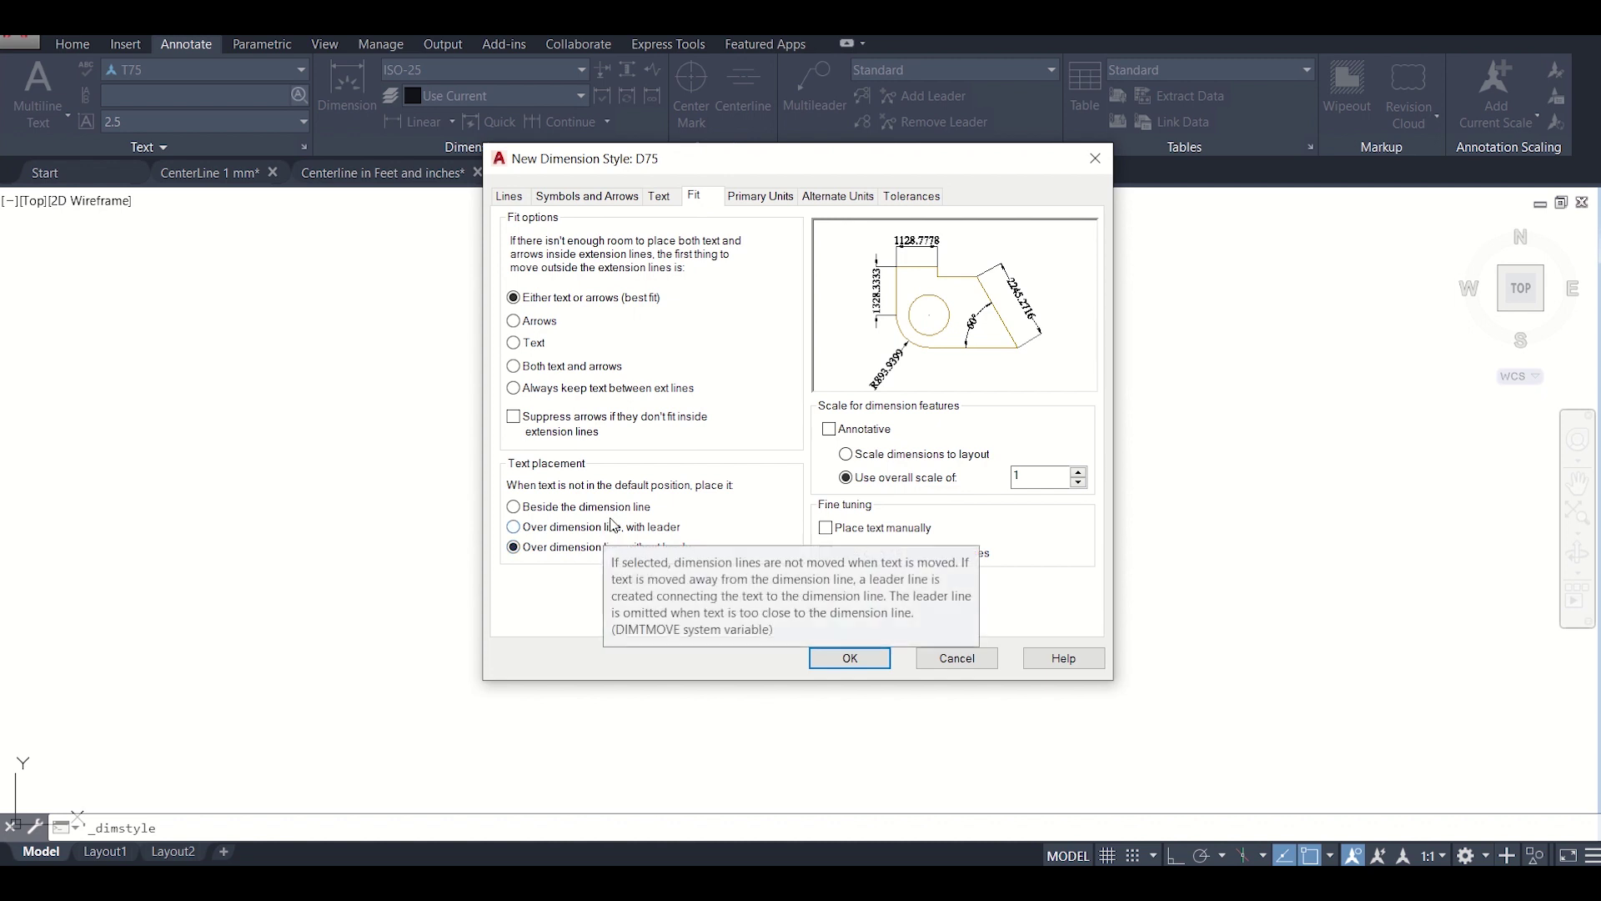
- Set linear precision to 0.0, save D75 and close the Dimension Style Manager
left_click(751, 198)
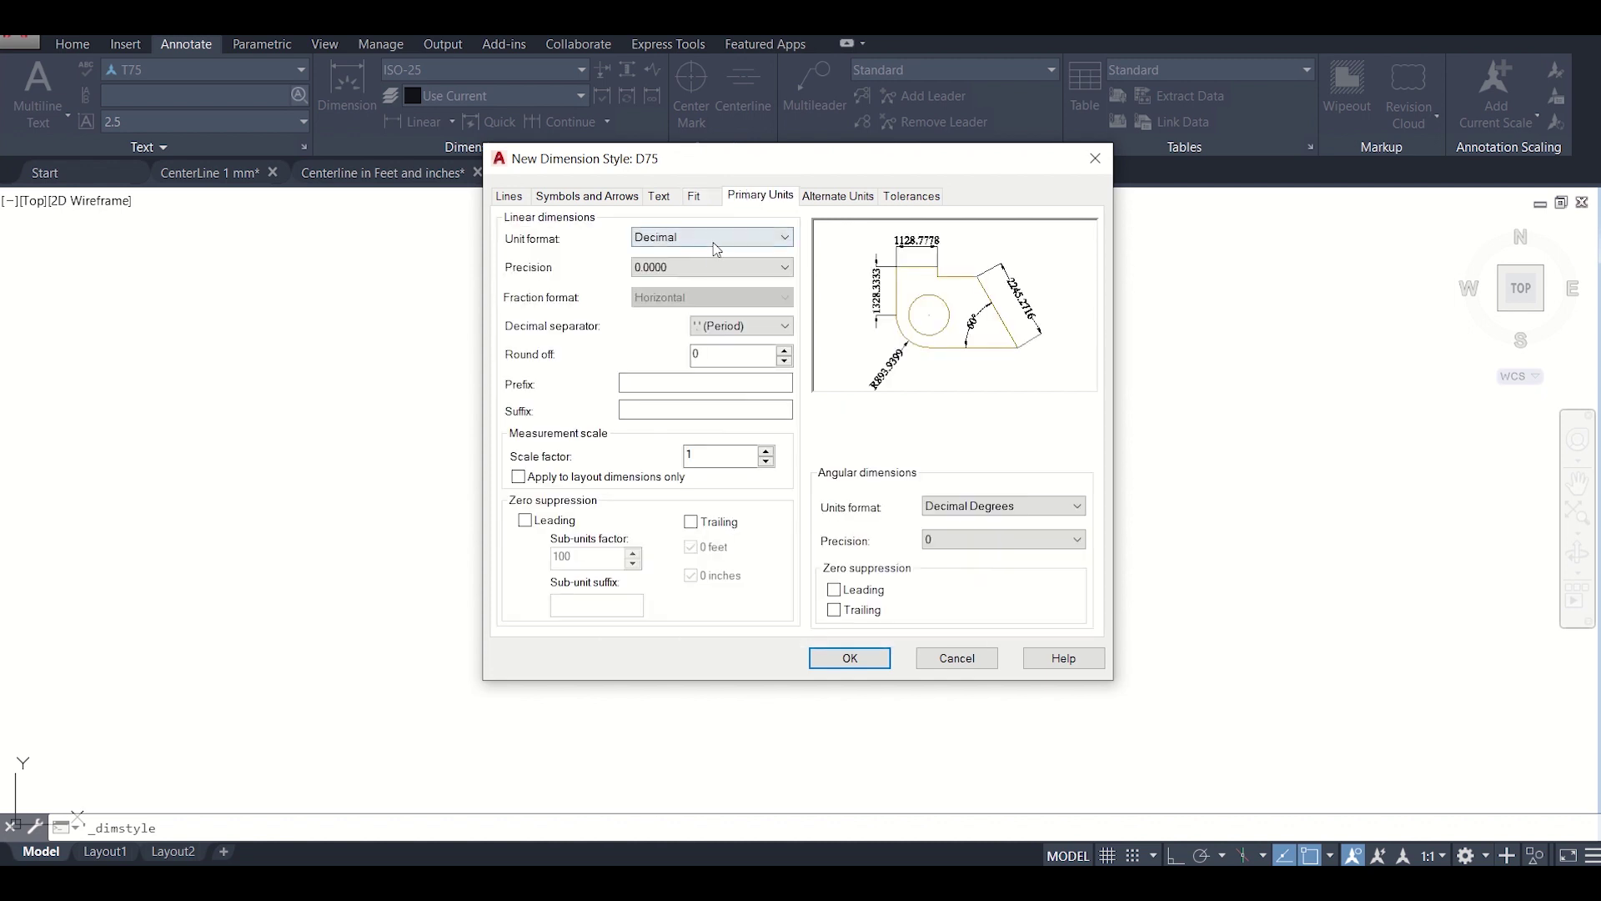
left_click(742, 267)
left_click(701, 303)
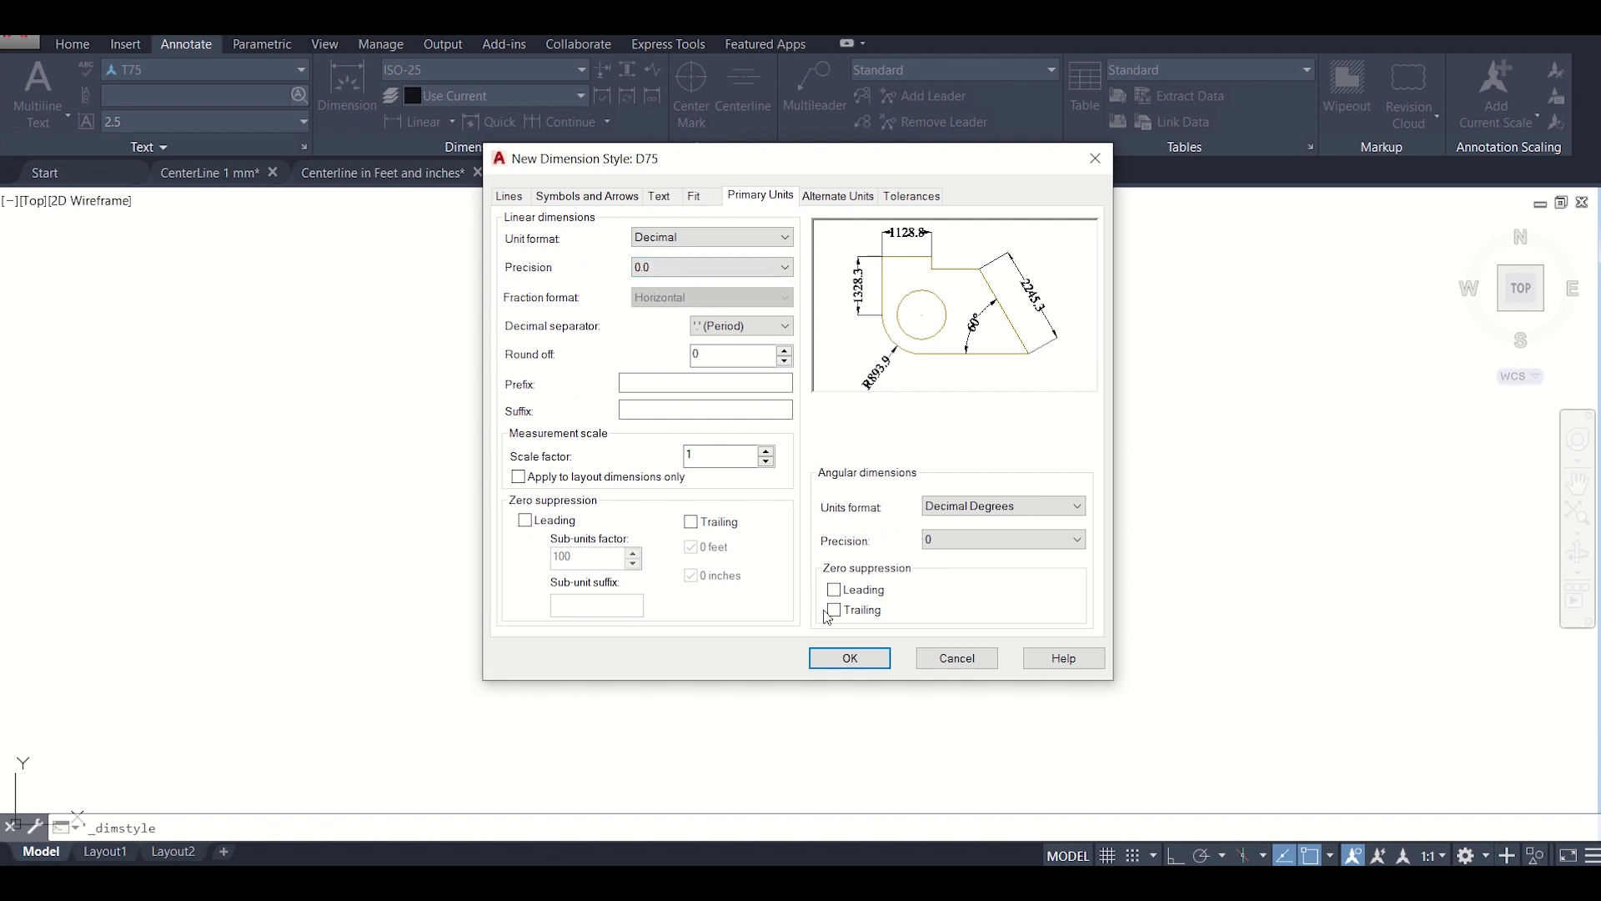
left_click(834, 657)
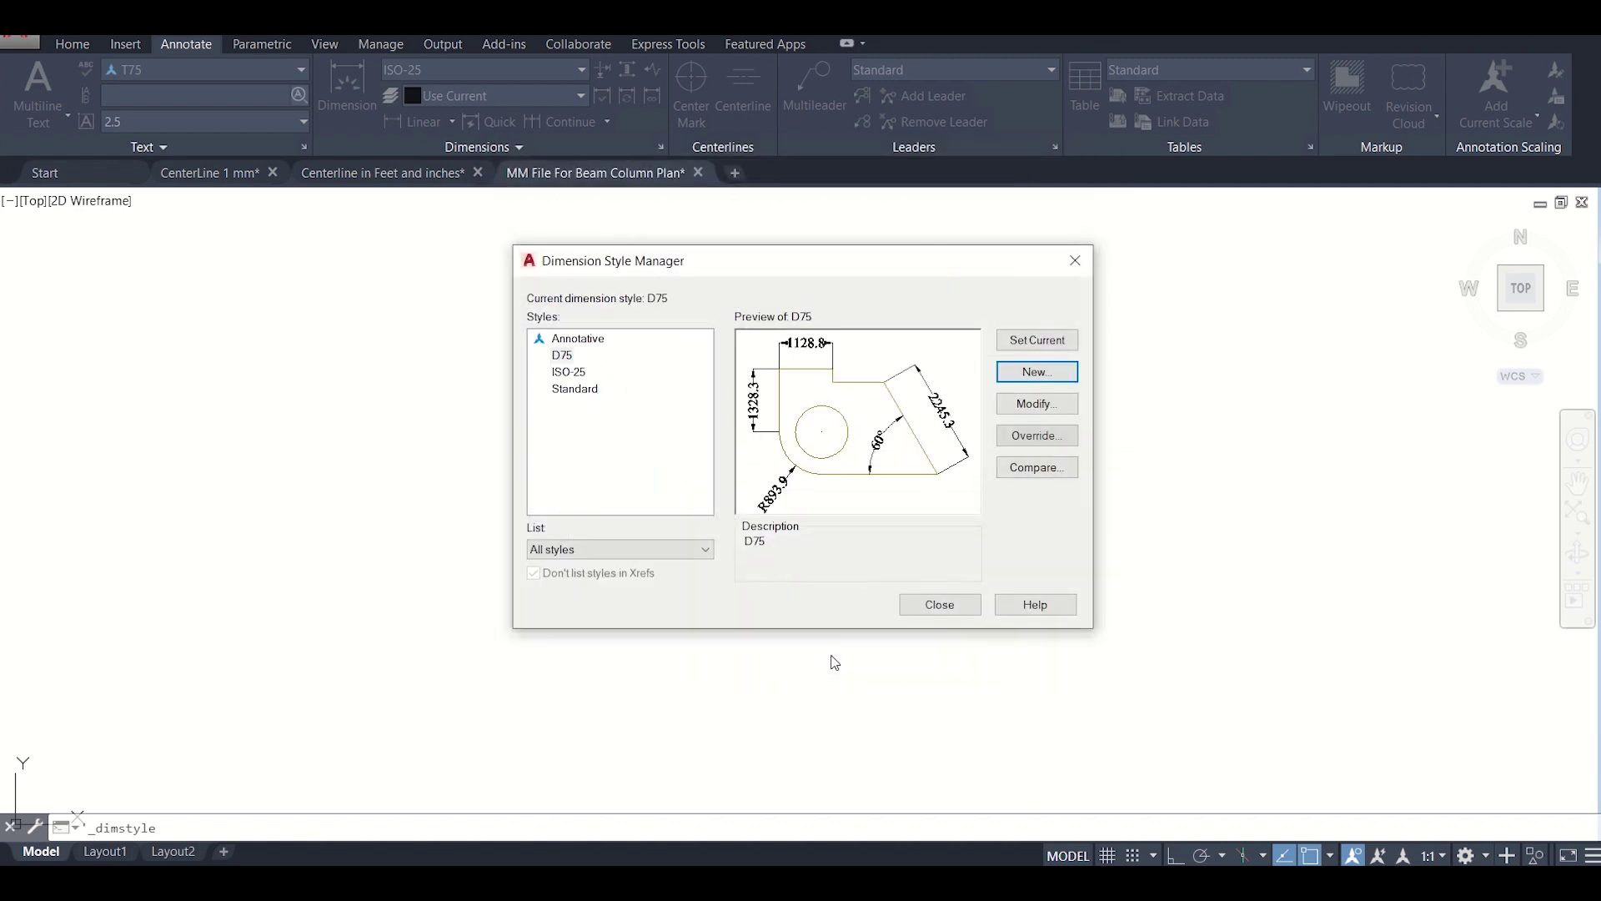
left_click(938, 604)
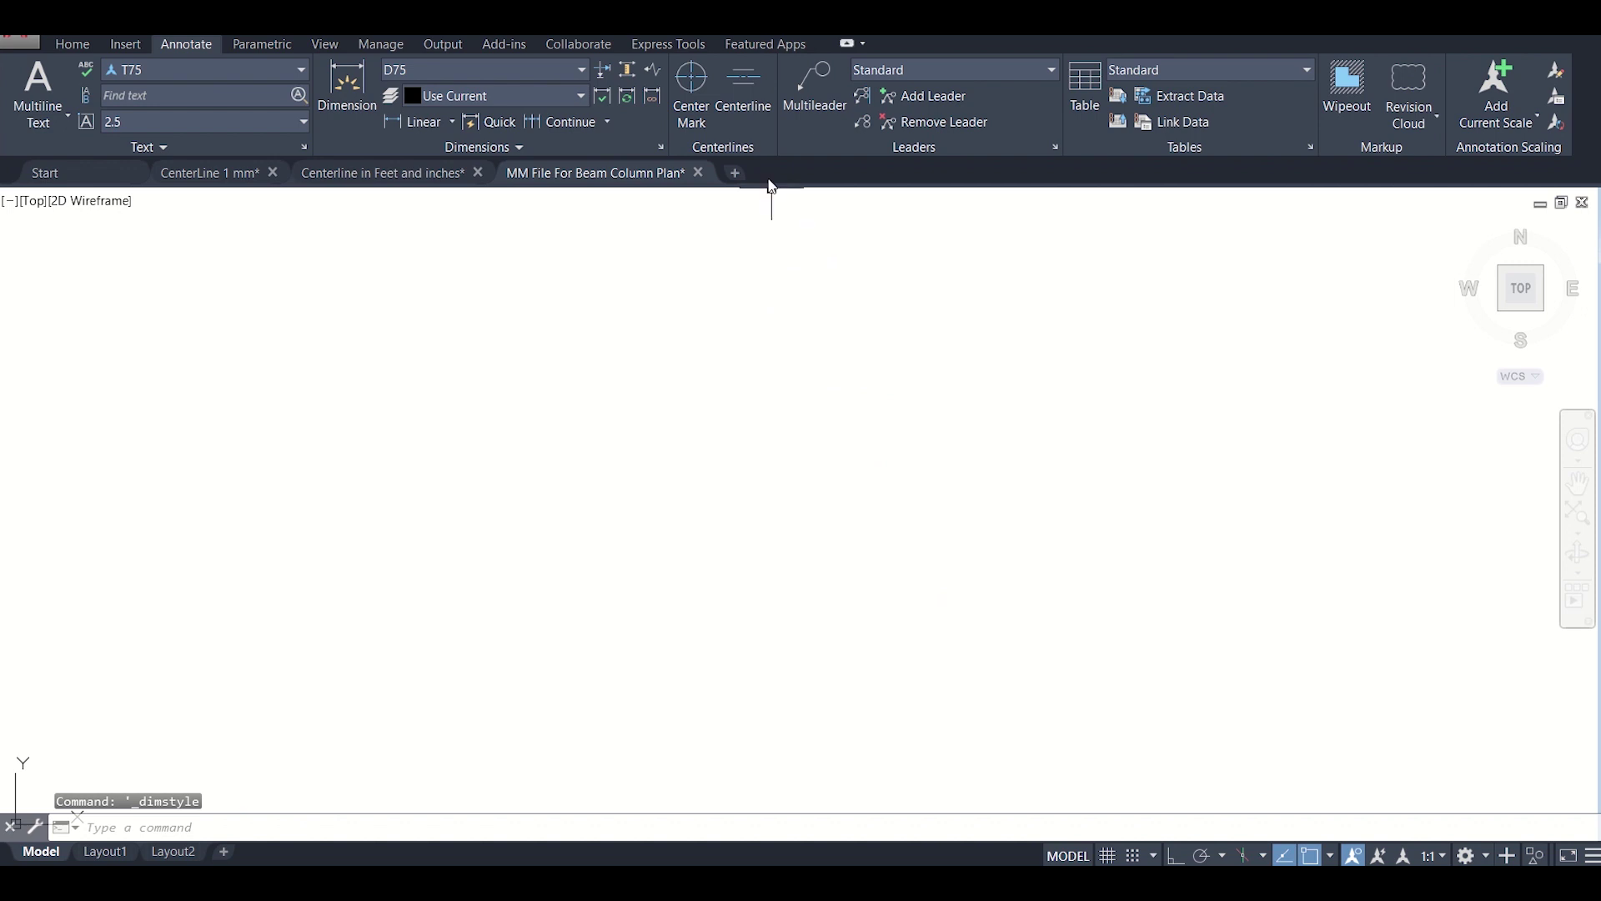
- Create a new multileader style L75 based on Standard
left_click(1056, 146)
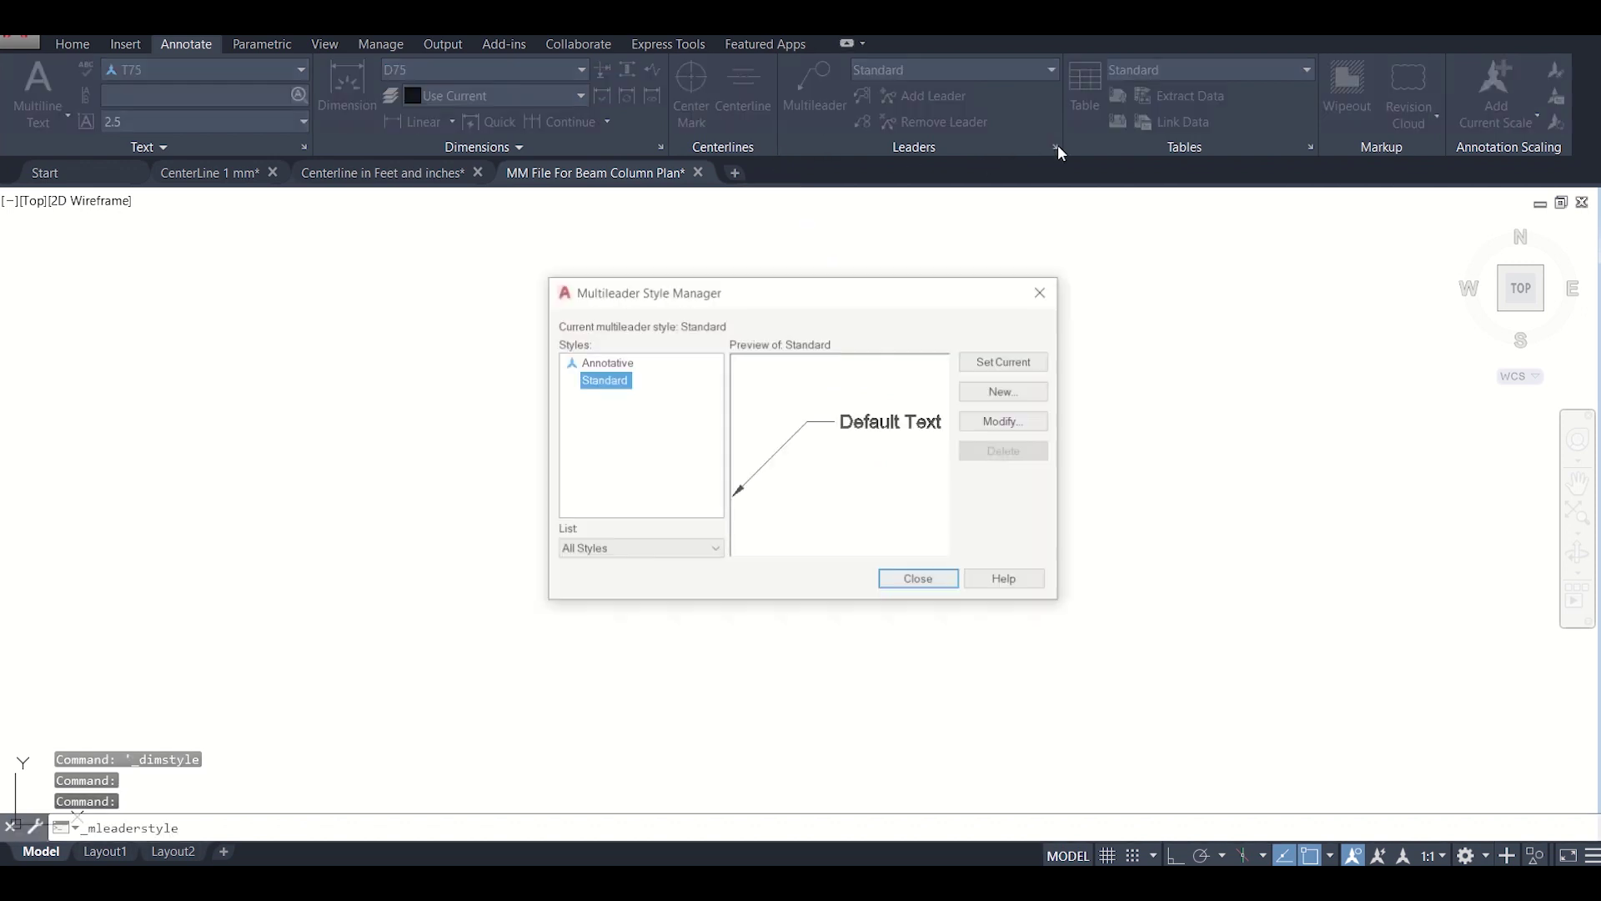
left_click(1001, 392)
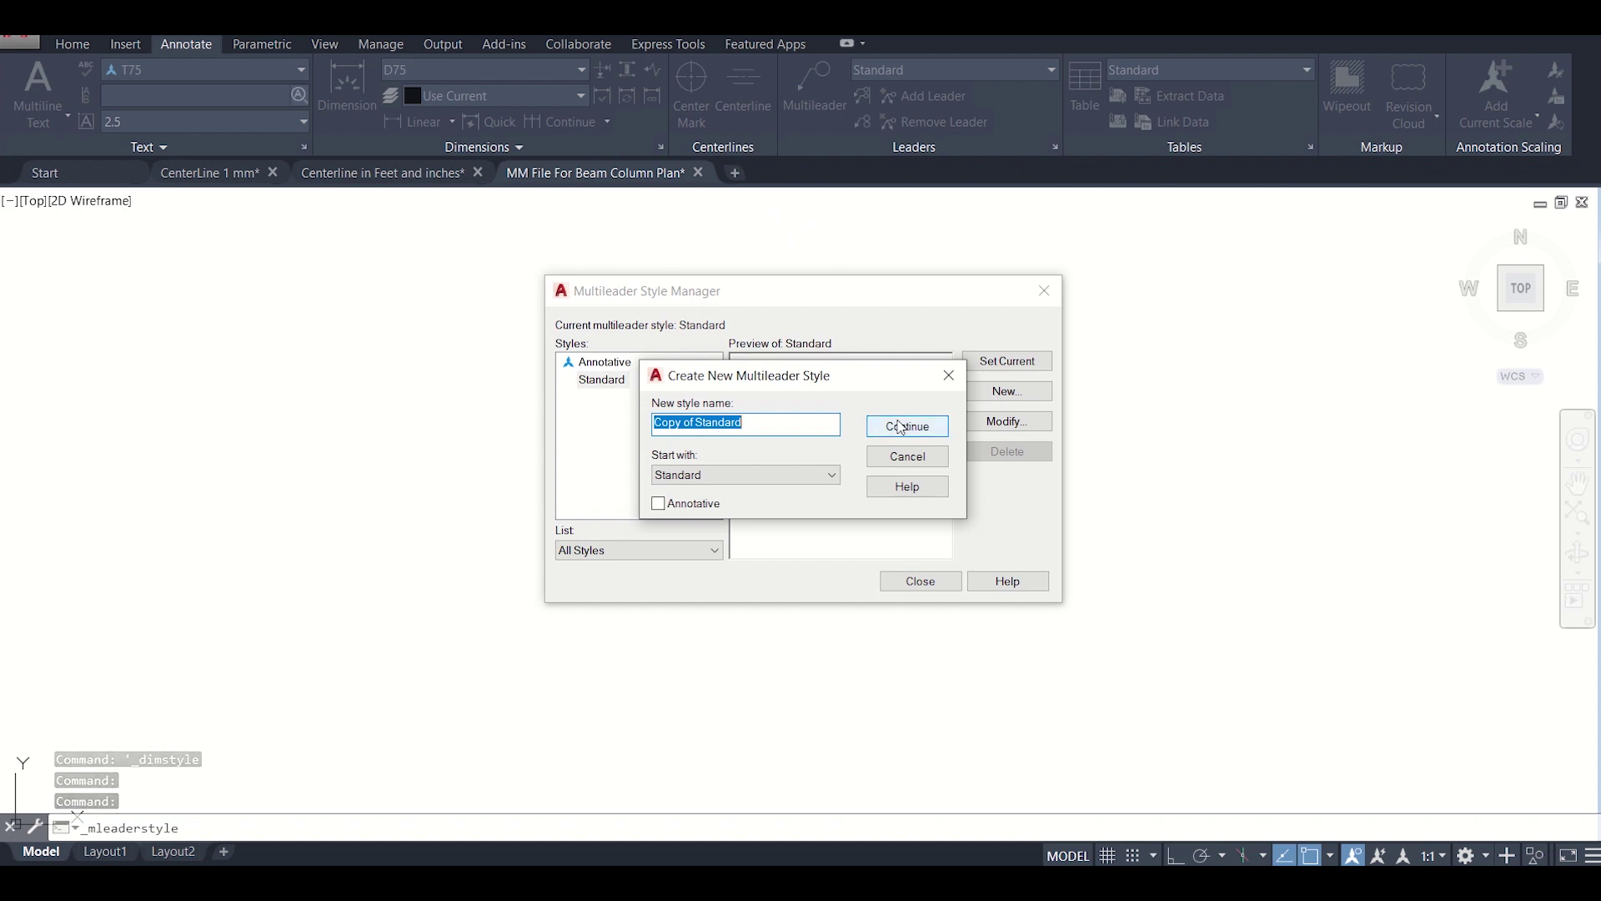
type("L75")
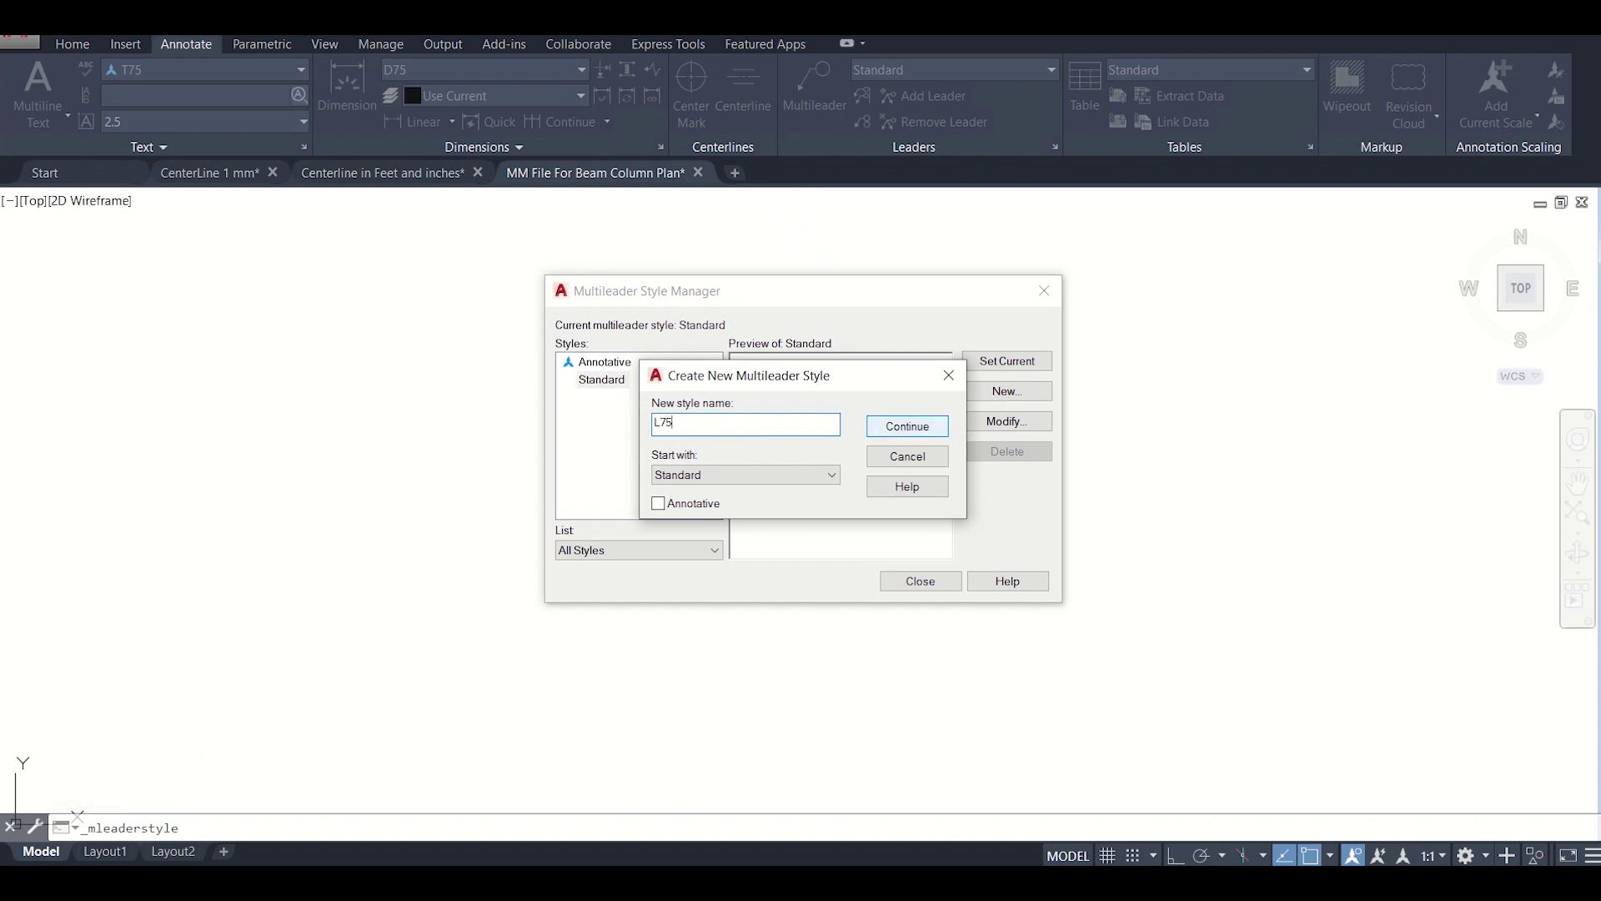
left_click(918, 429)
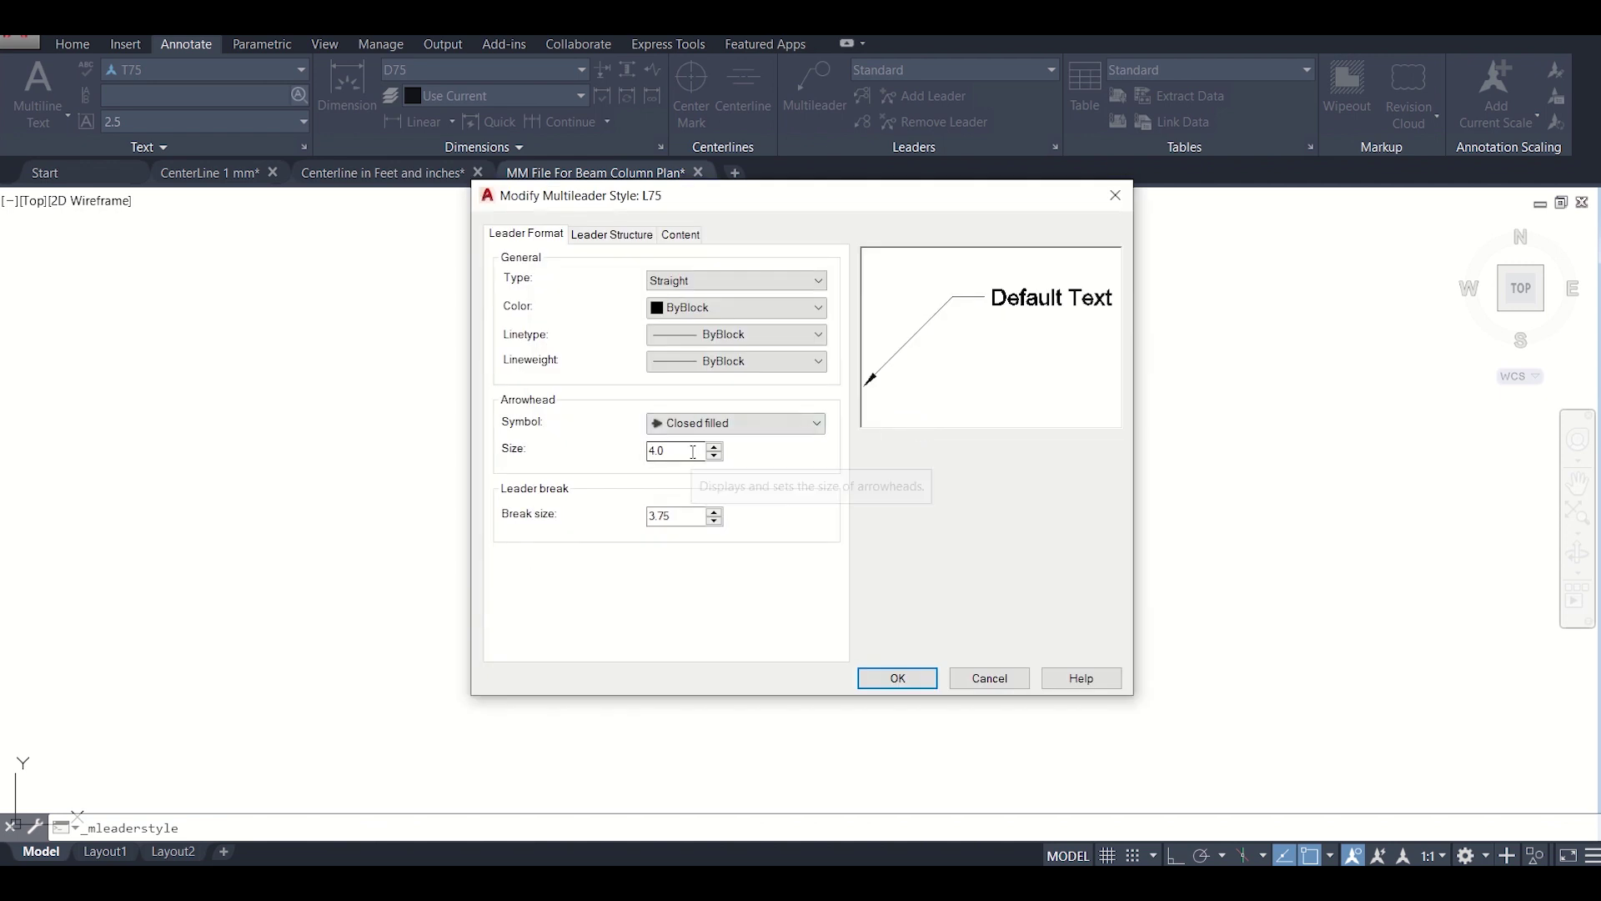
- Give L75 an arrowhead size of 175, save it and set it current
left_click_drag(693, 451, 587, 449)
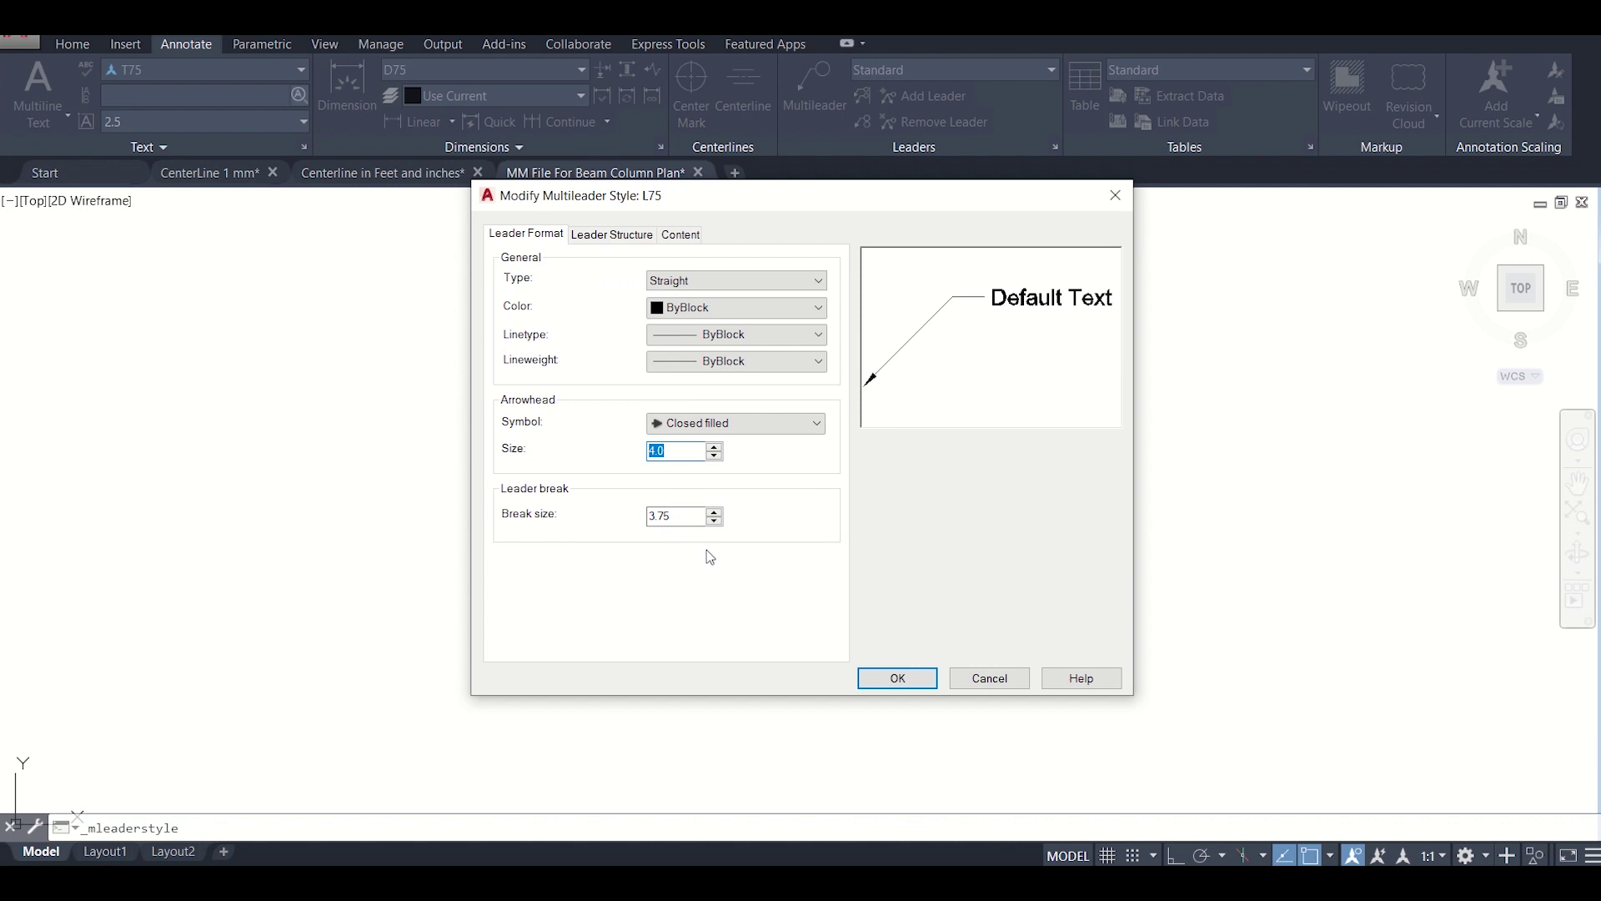
type("175")
left_click(901, 677)
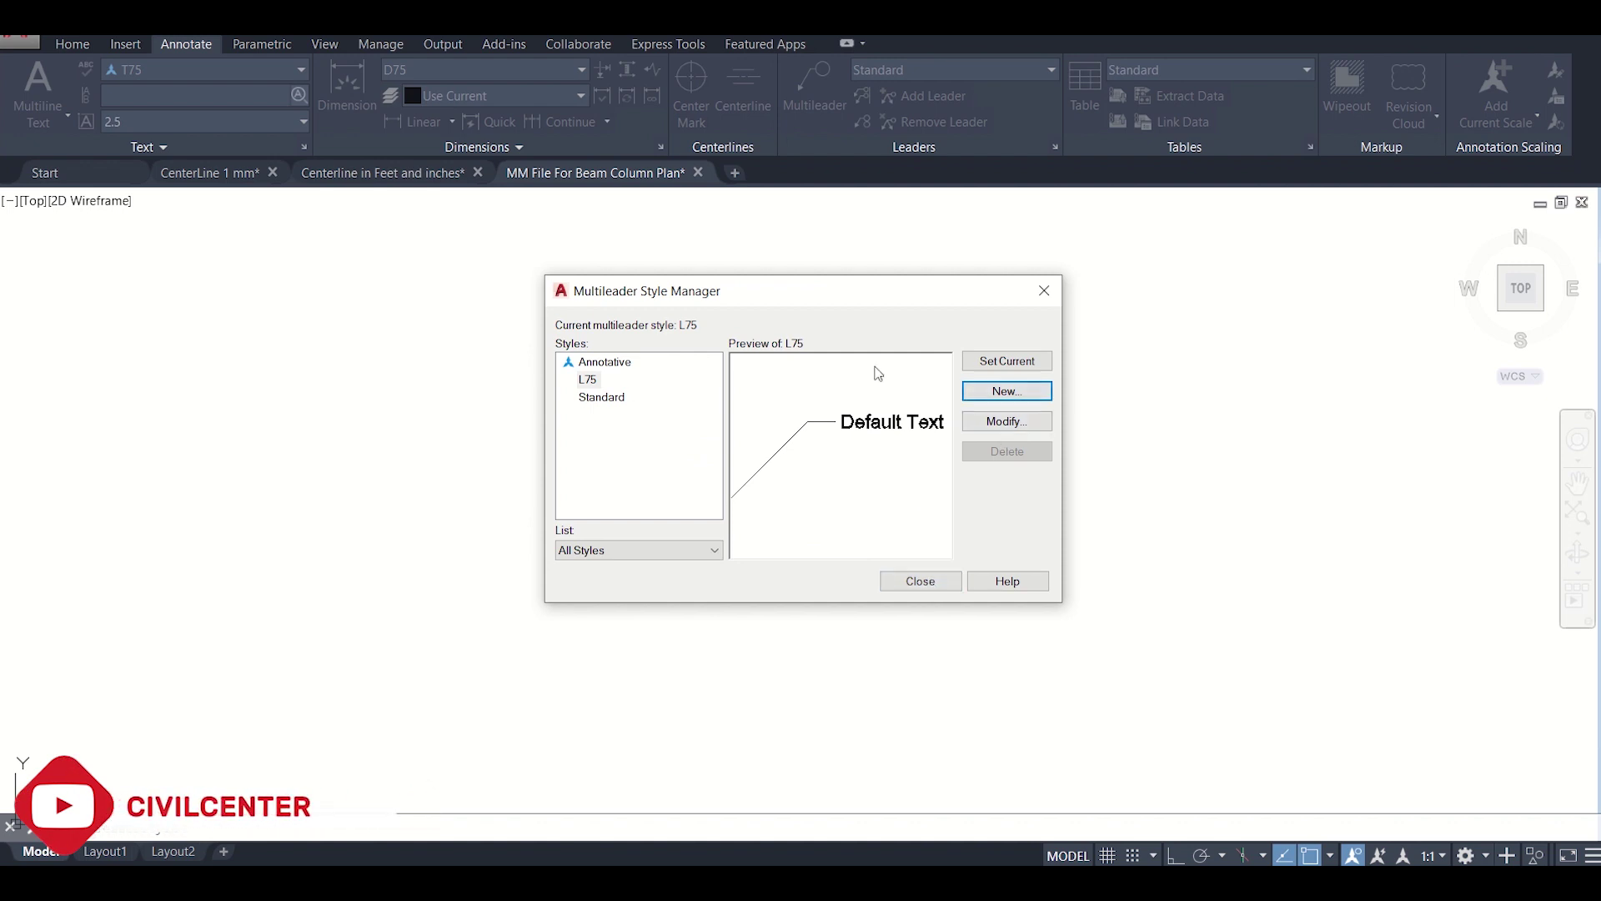
left_click(989, 367)
left_click(921, 581)
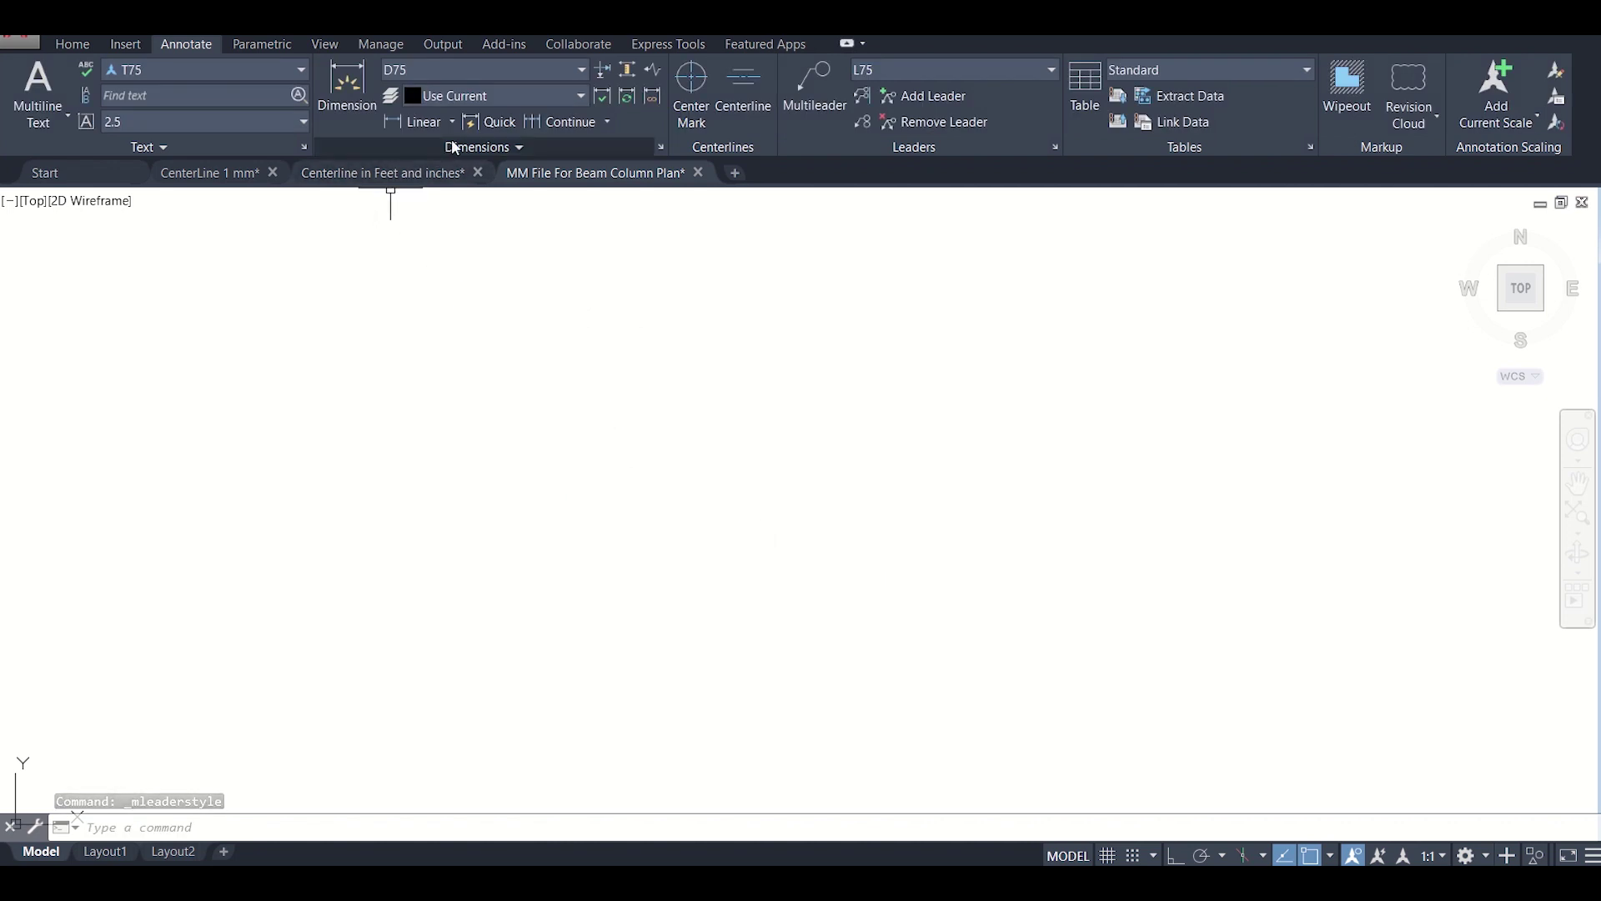
left_click(415, 172)
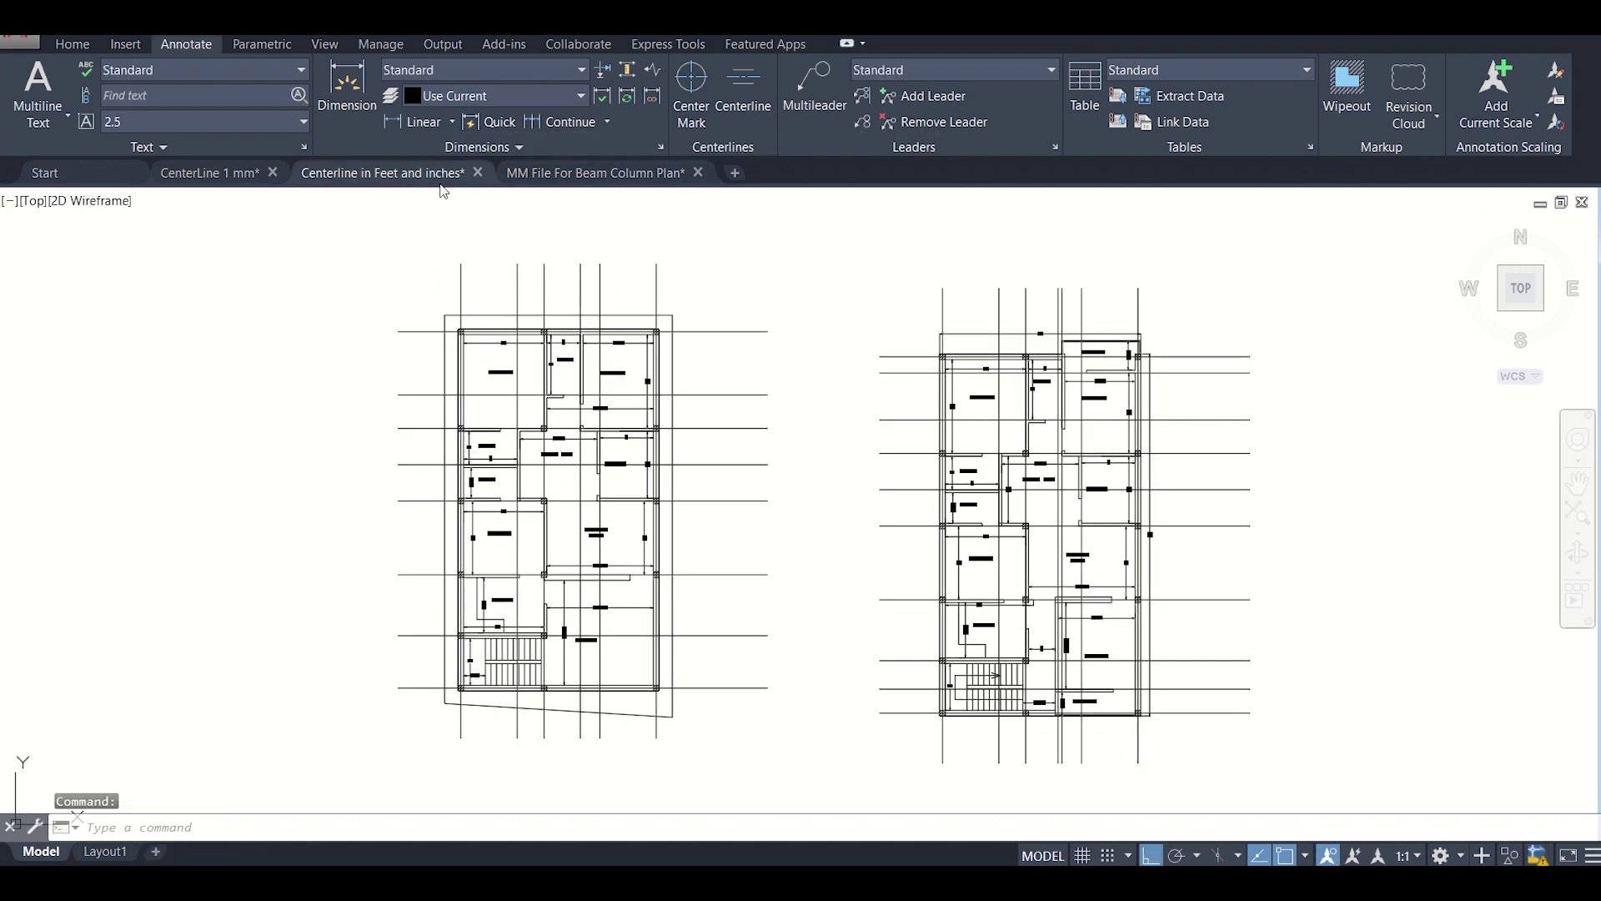
scroll(436, 404, "up", 5)
scroll(442, 401, "down", 5)
middle_click_drag(462, 394, 485, 483)
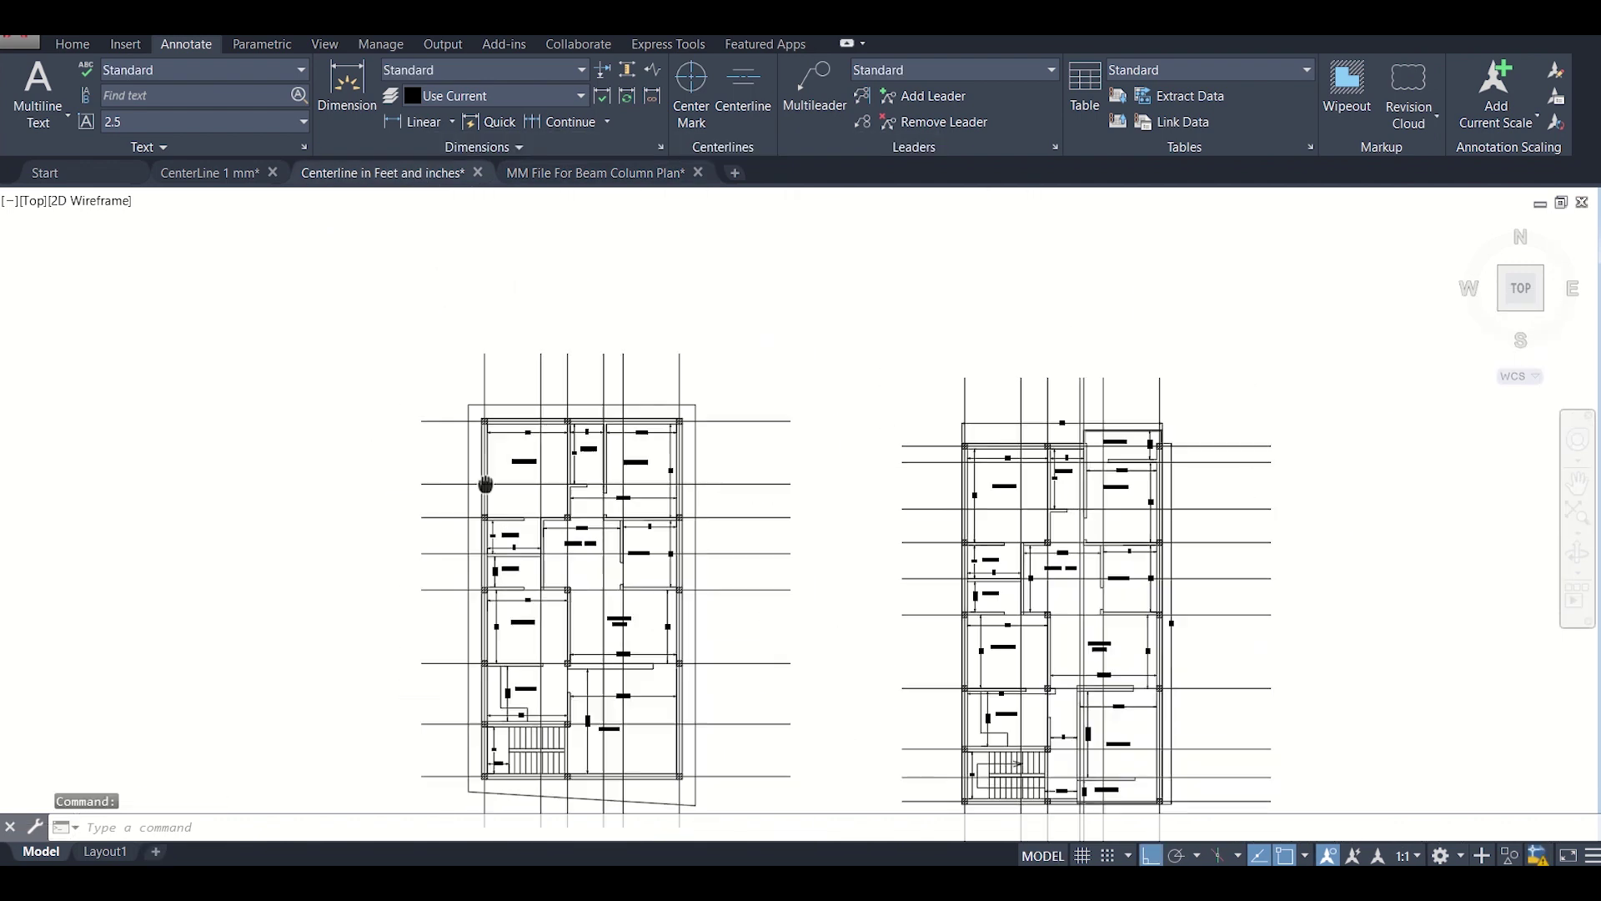
left_click(600, 174)
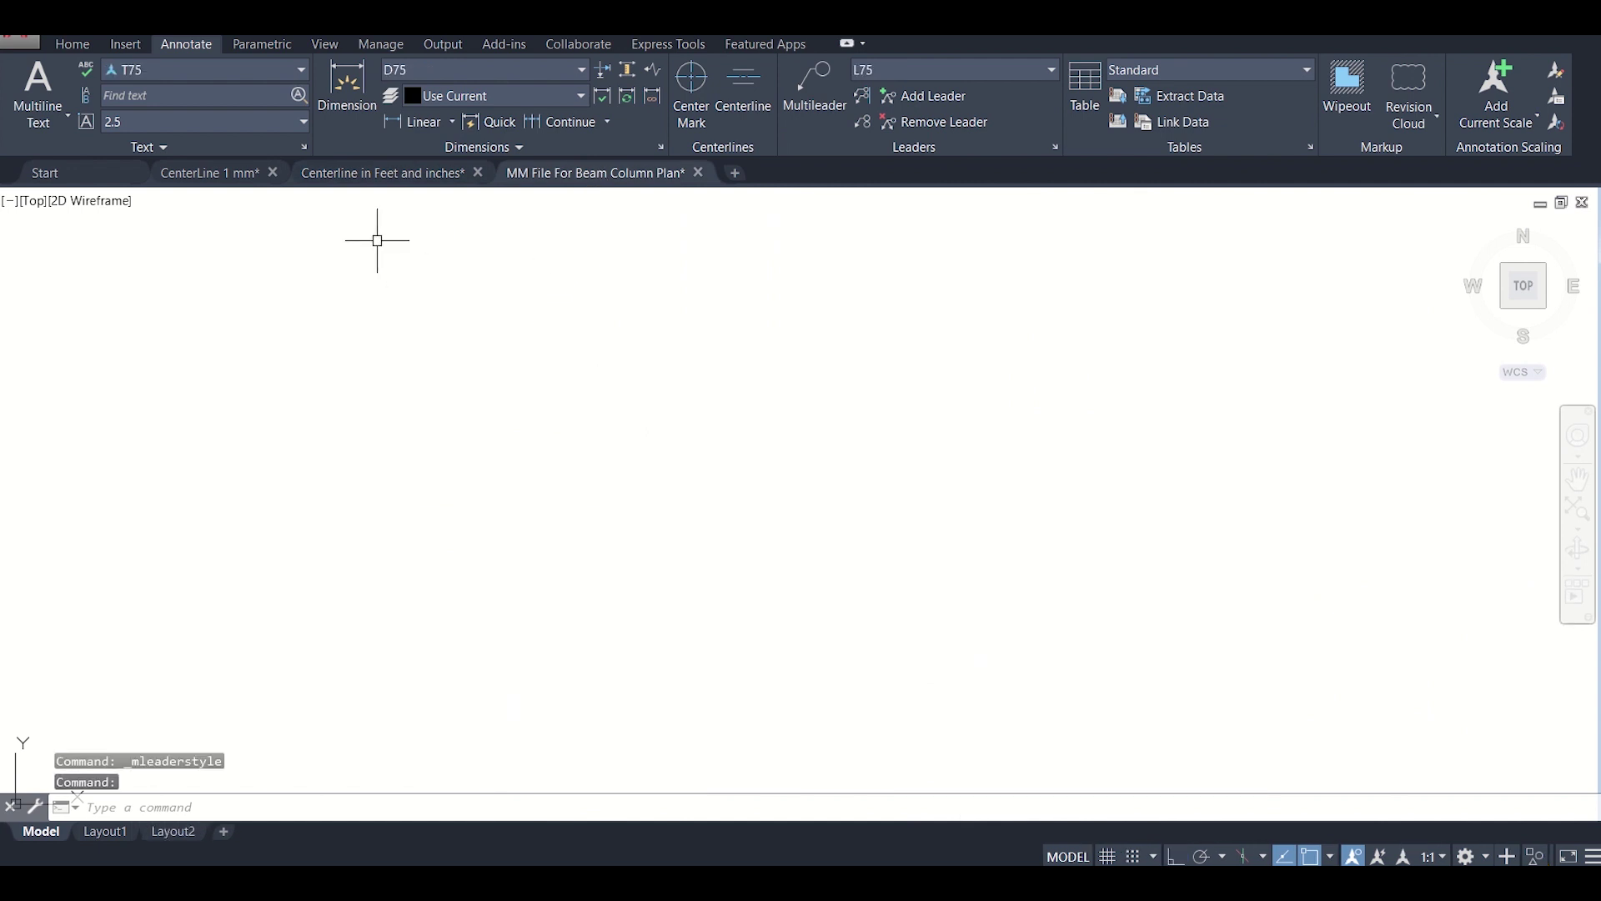